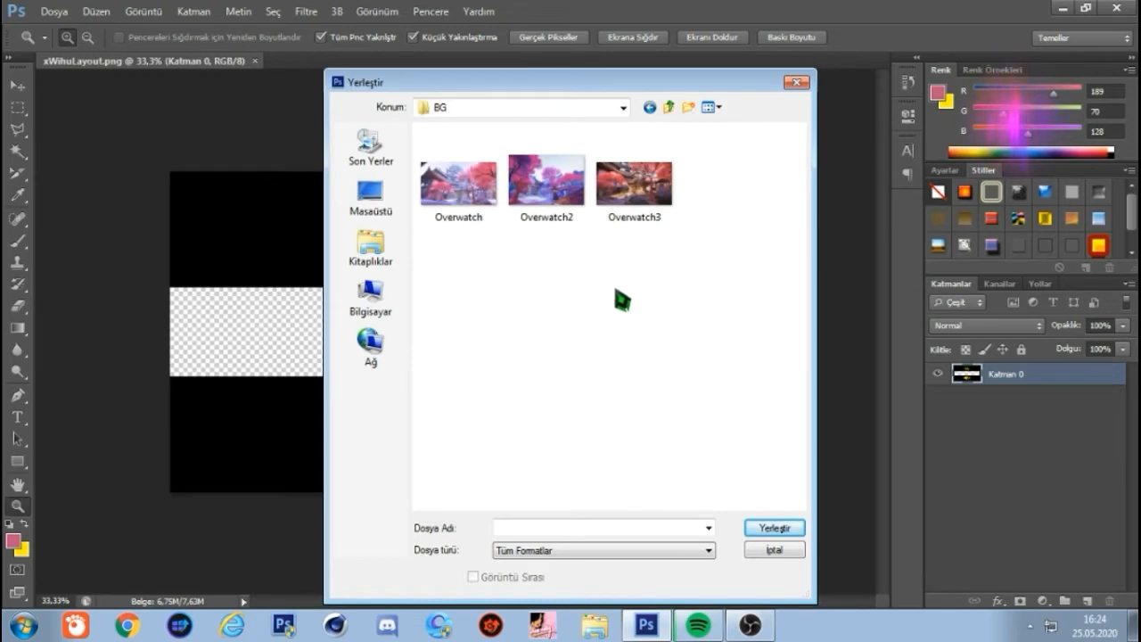
# - Place the Overwatch2 image into the document, scaled to about 404% and positioned to cover the whole canvas
pyautogui.click(553, 214)
pyautogui.click(775, 527)
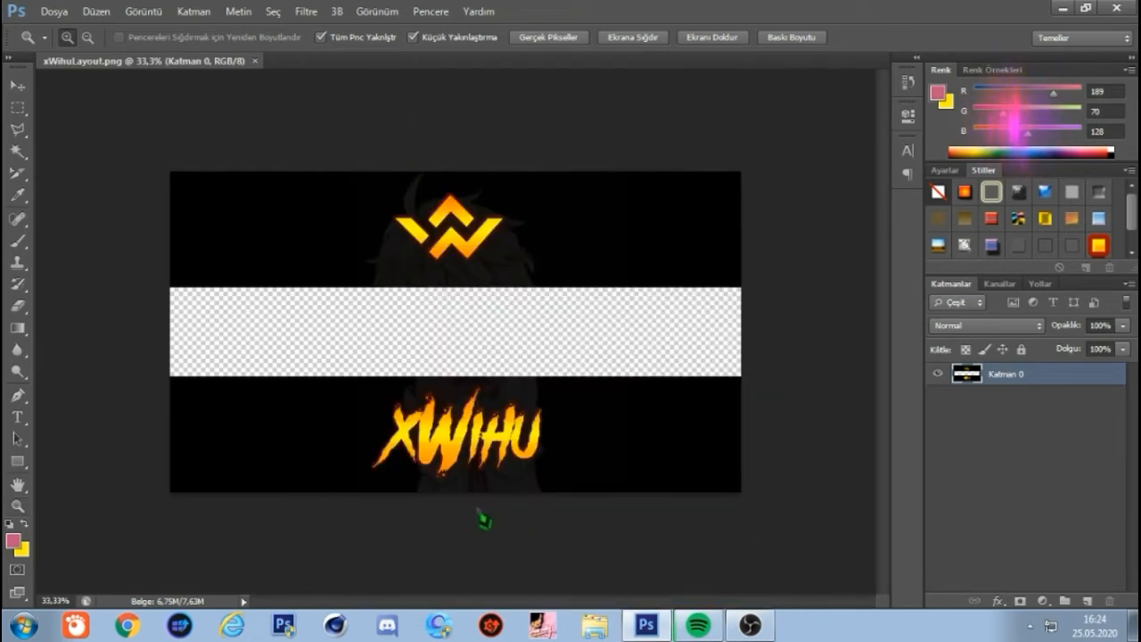
pyautogui.moveTo(498, 351); pyautogui.dragTo(280, 239)
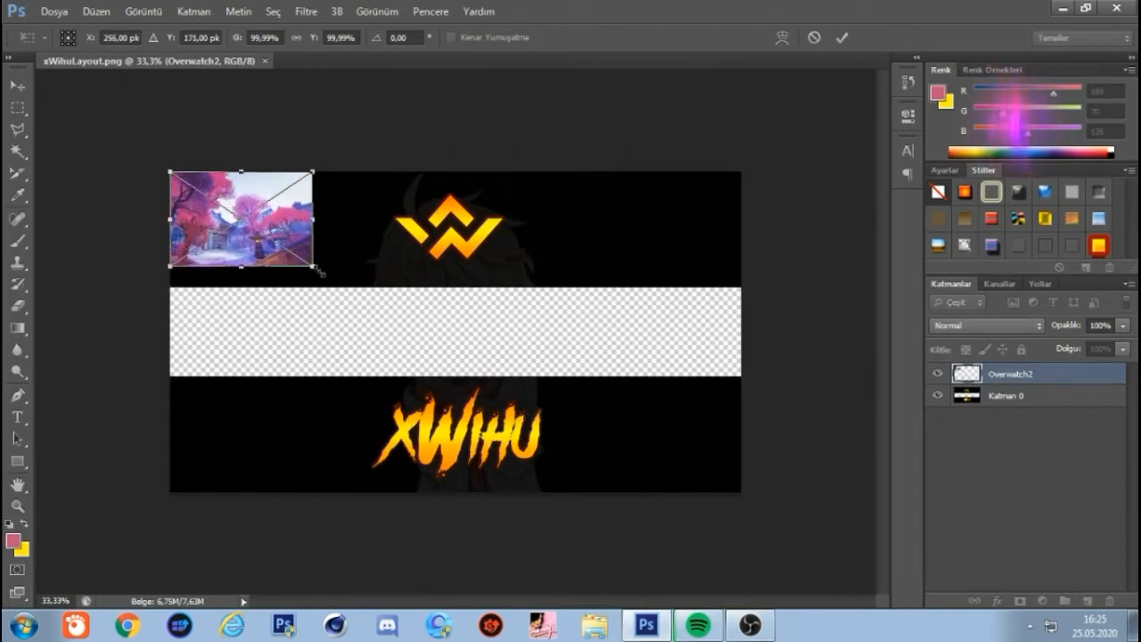
pyautogui.moveTo(319, 271); pyautogui.dragTo(781, 502)
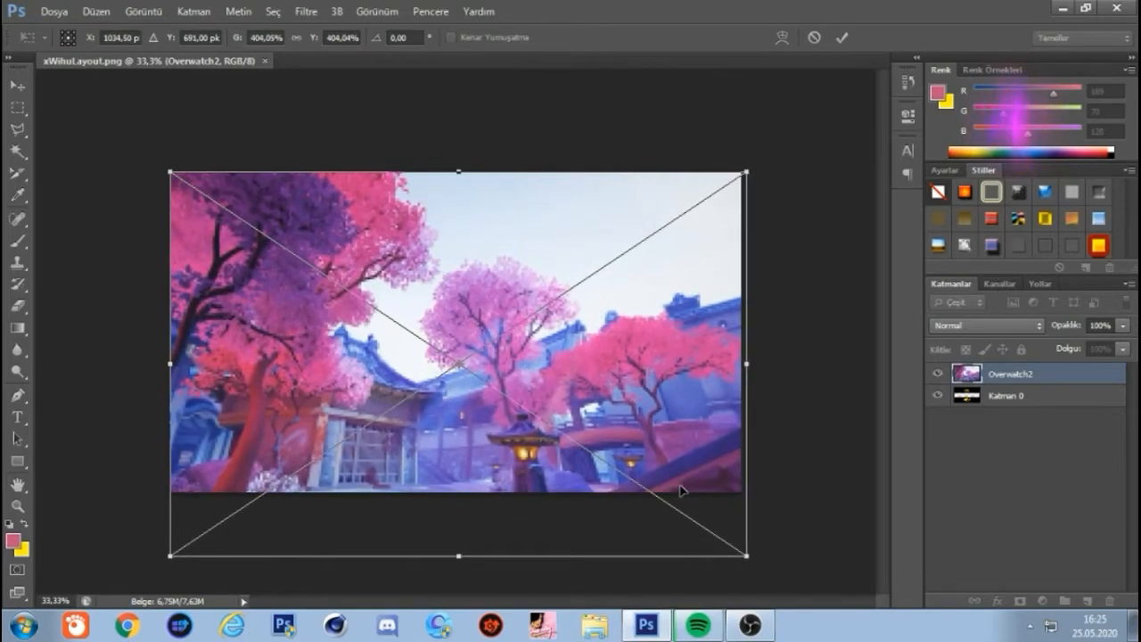
pyautogui.moveTo(680, 489); pyautogui.dragTo(678, 452)
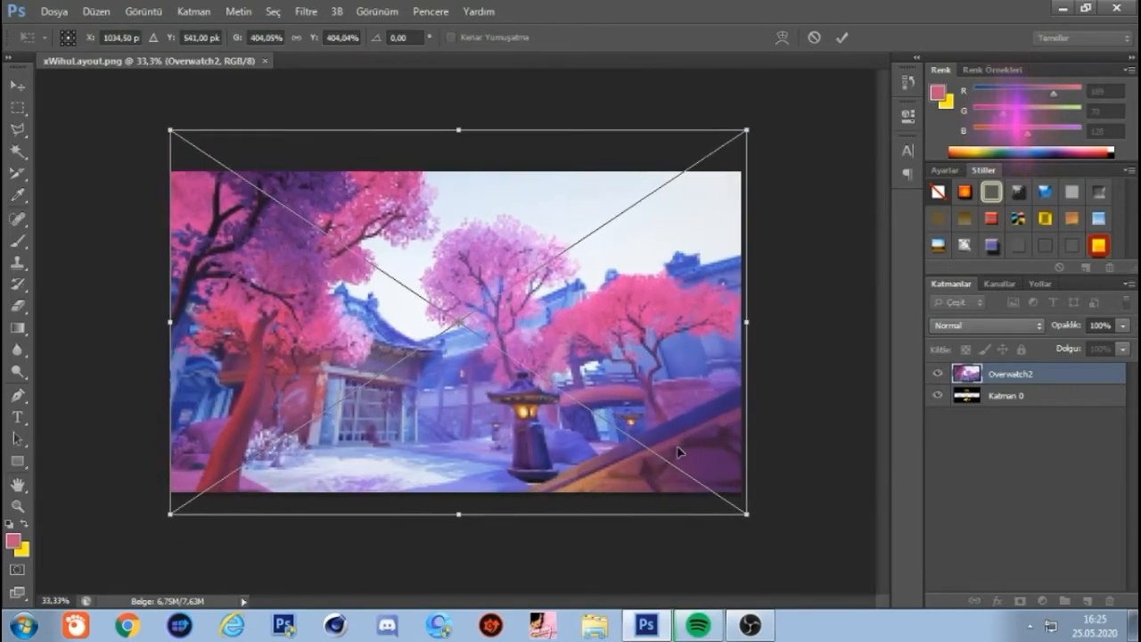
pyautogui.click(841, 37)
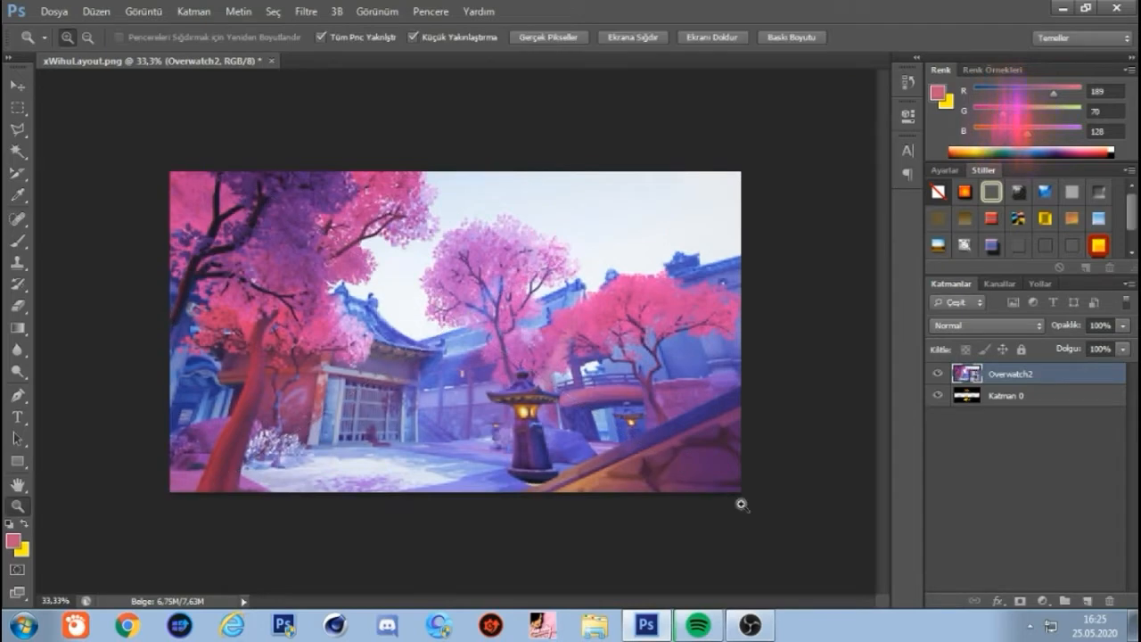
# - Move the Overwatch2 layer below Katman 0 and rasterize it
pyautogui.moveTo(1066, 374); pyautogui.dragTo(1059, 412)
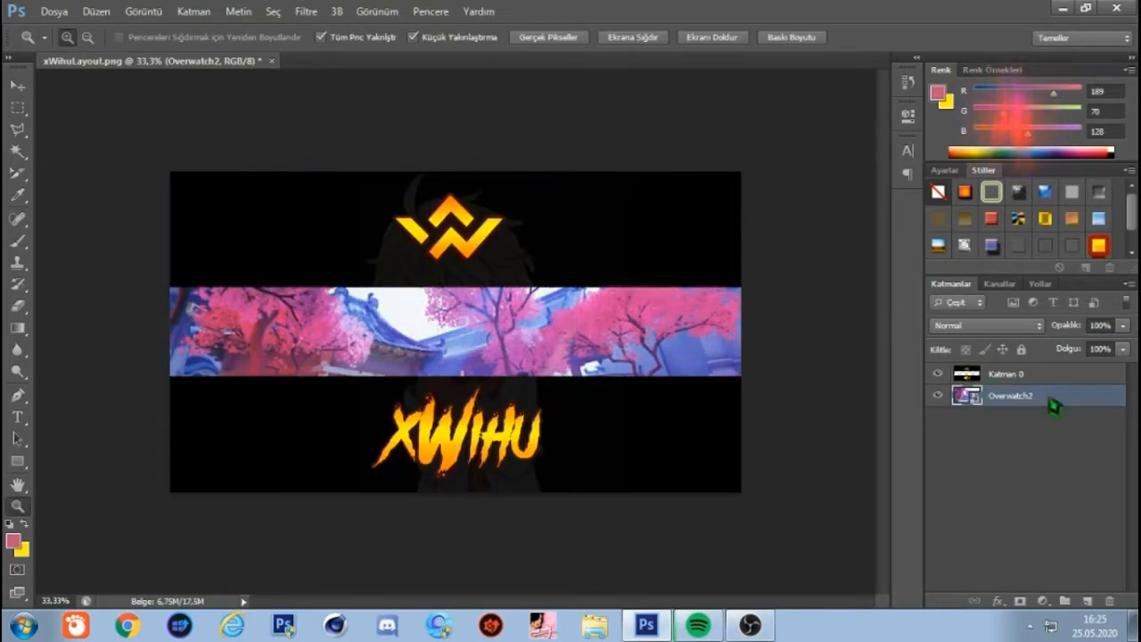
pyautogui.rightClick(1051, 397)
pyautogui.click(764, 250)
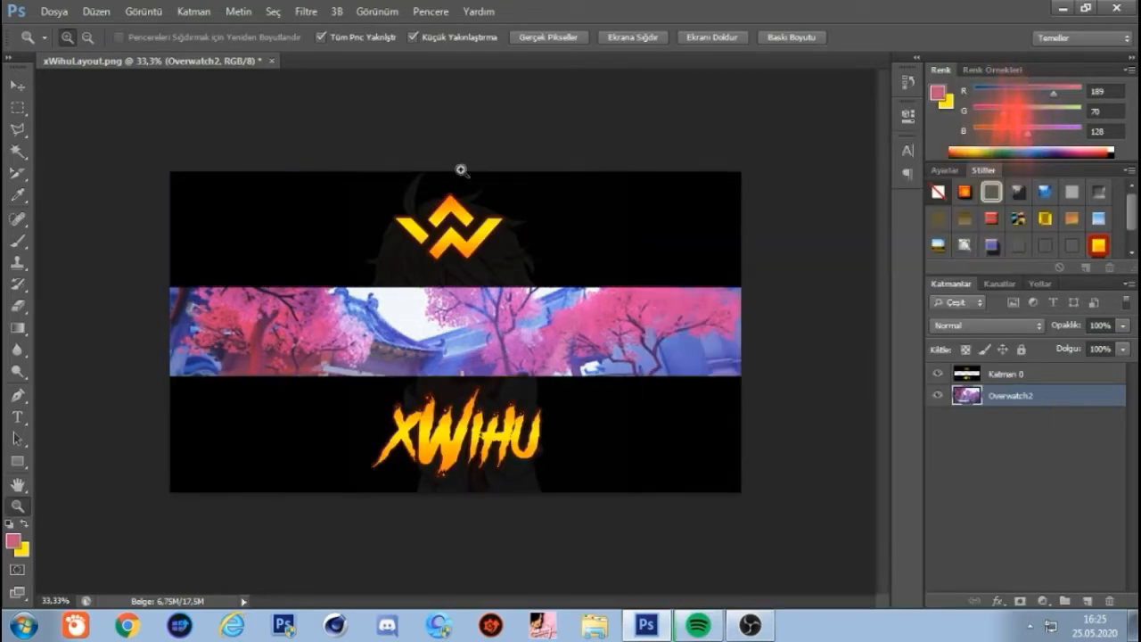
# - Apply a Field Blur (Alan Bulanıklaştırma) of 15 px to the Overwatch2 layer
pyautogui.click(306, 10)
pyautogui.moveTo(461, 182)
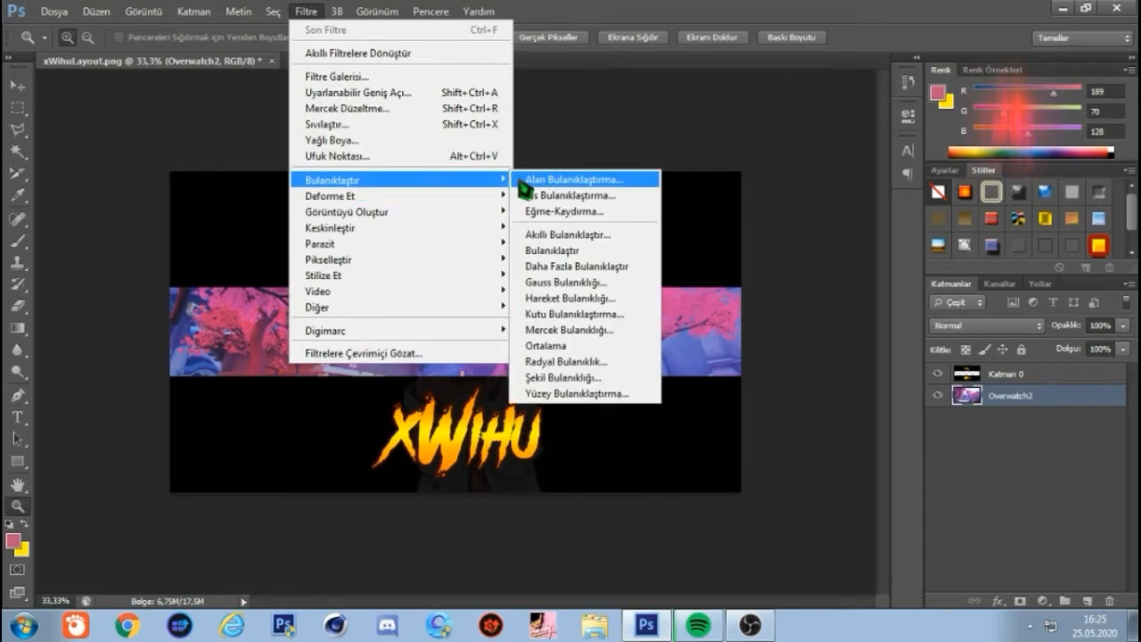
pyautogui.click(524, 182)
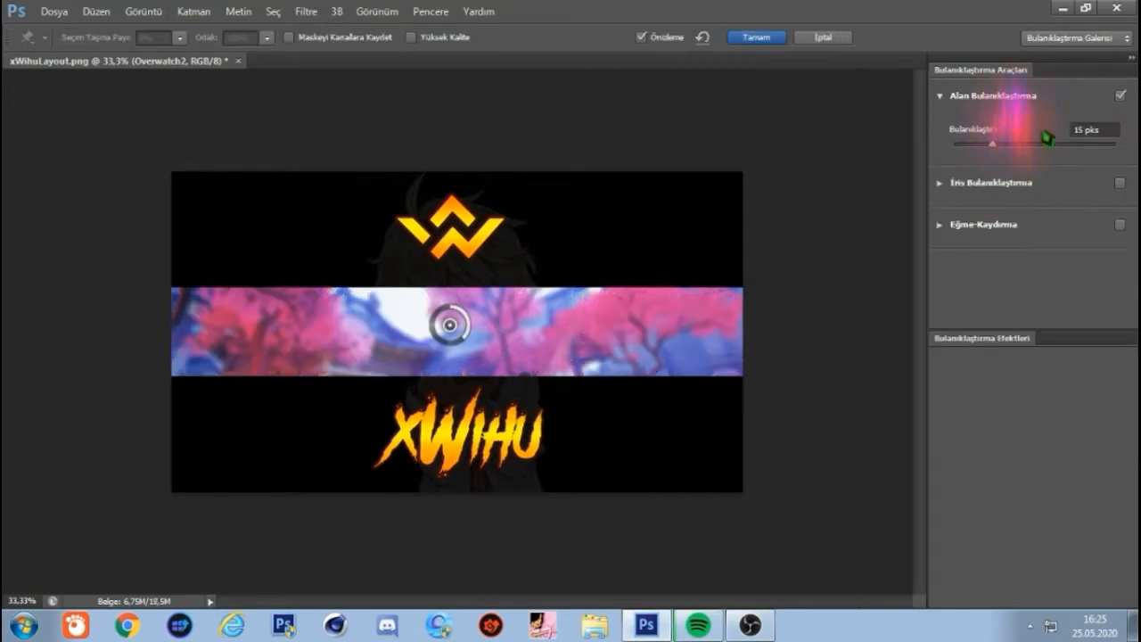
pyautogui.click(755, 38)
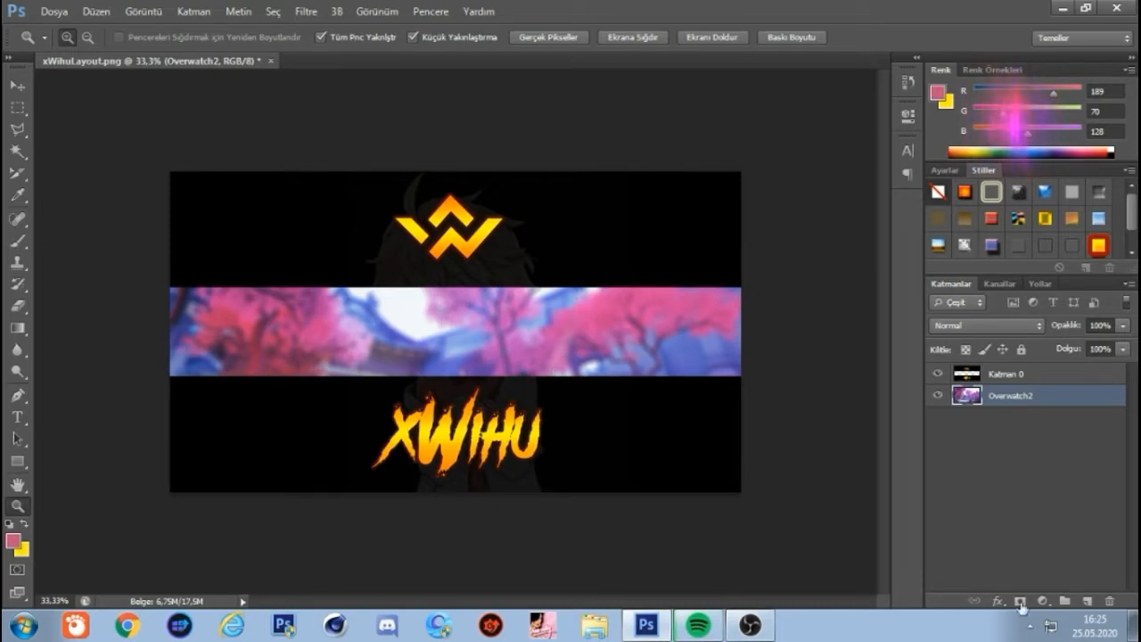
# - Add an empty layer above Overwatch2 and set the foreground colour to pink b24279
pyautogui.click(1088, 601)
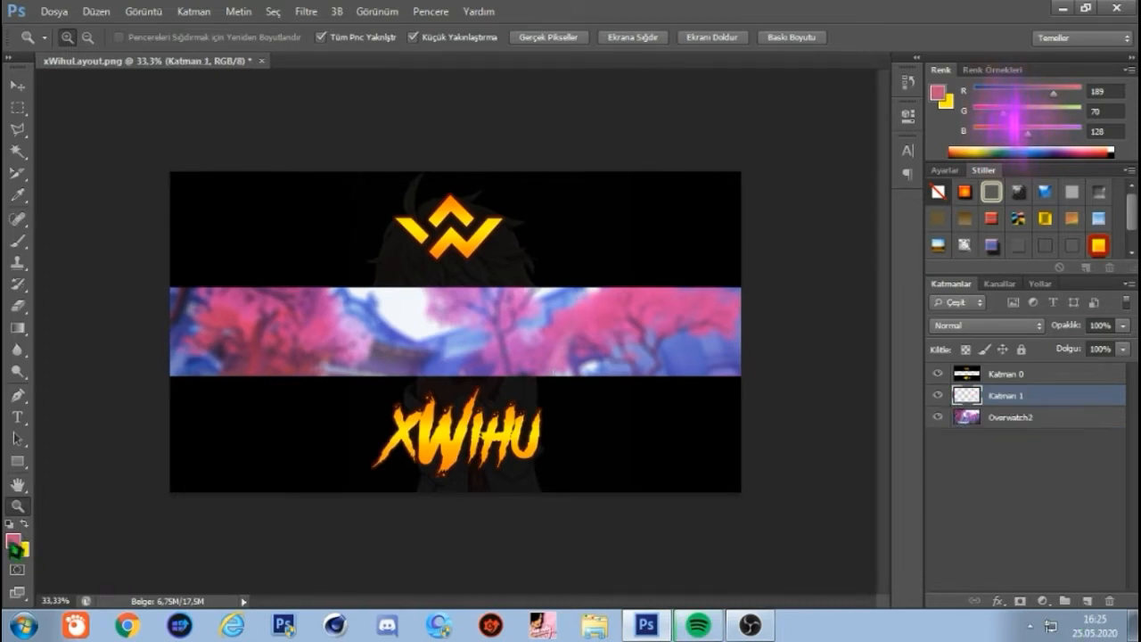
pyautogui.click(15, 542)
pyautogui.moveTo(801, 207); pyautogui.dragTo(812, 207)
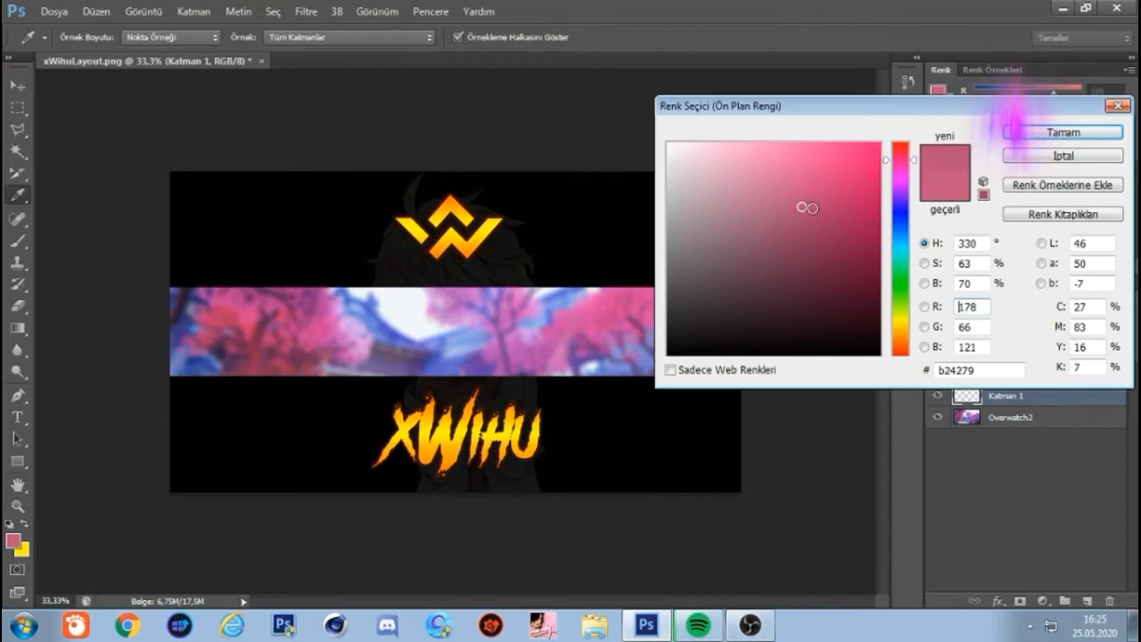
pyautogui.click(1025, 131)
# - Cover the new layer with pink across the whole strip using a hard round brush of 2448 px
pyautogui.press('b')
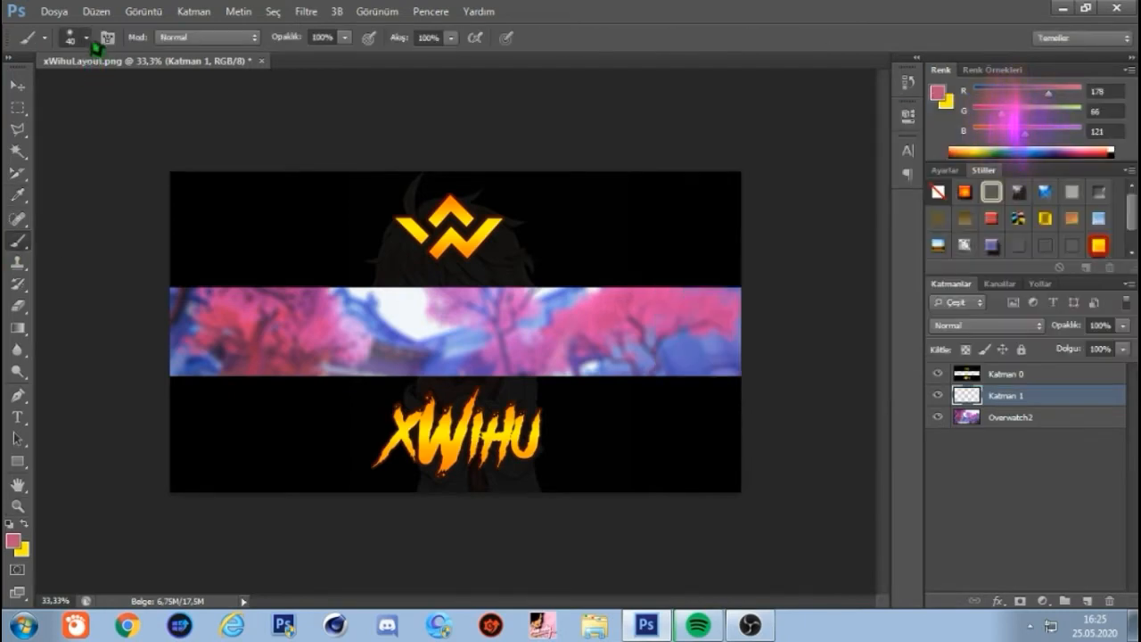
pyautogui.click(87, 38)
pyautogui.click(74, 164)
pyautogui.moveTo(158, 89); pyautogui.dragTo(181, 95)
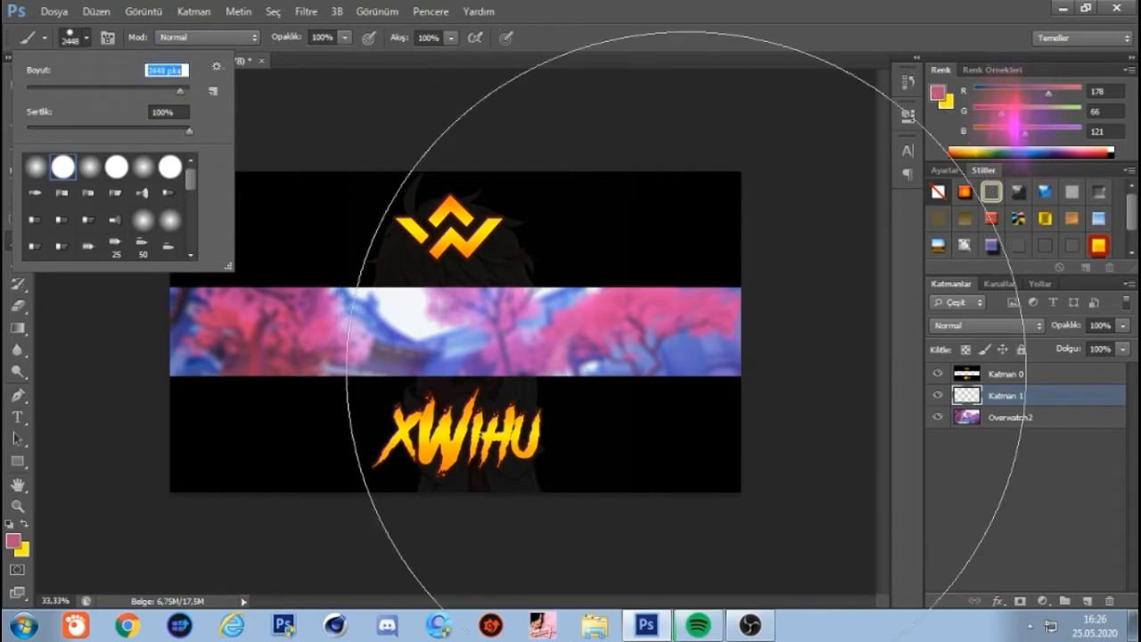
pyautogui.click(3, 291)
pyautogui.click(129, 74)
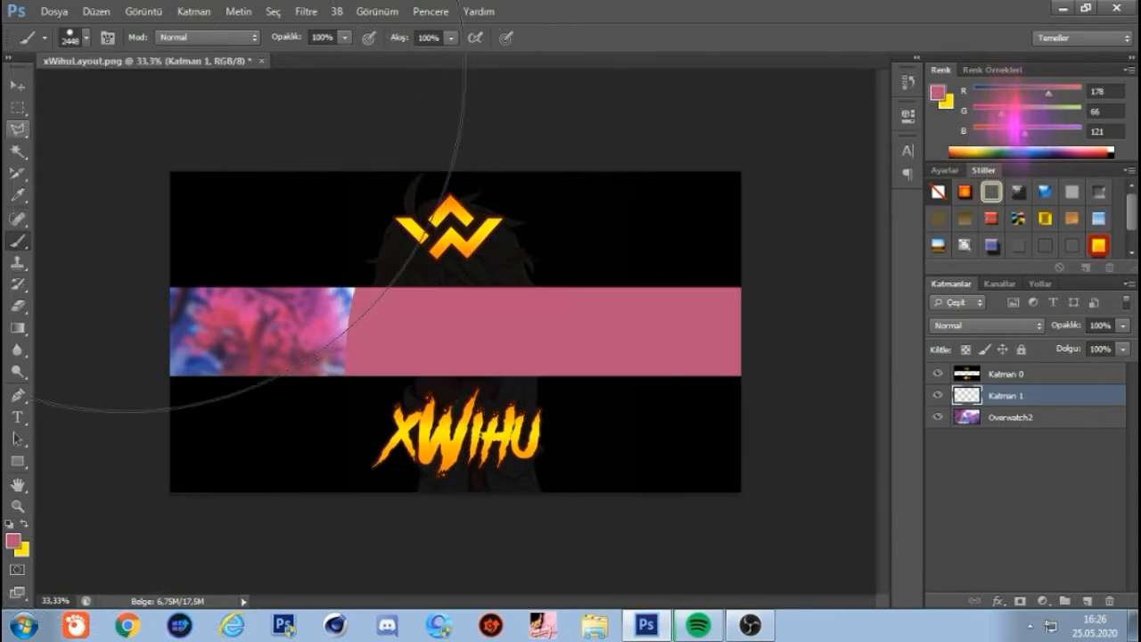
# - Switch to the soft round brush with 0% hardness and a size of 453 px
pyautogui.click(77, 34)
pyautogui.click(37, 166)
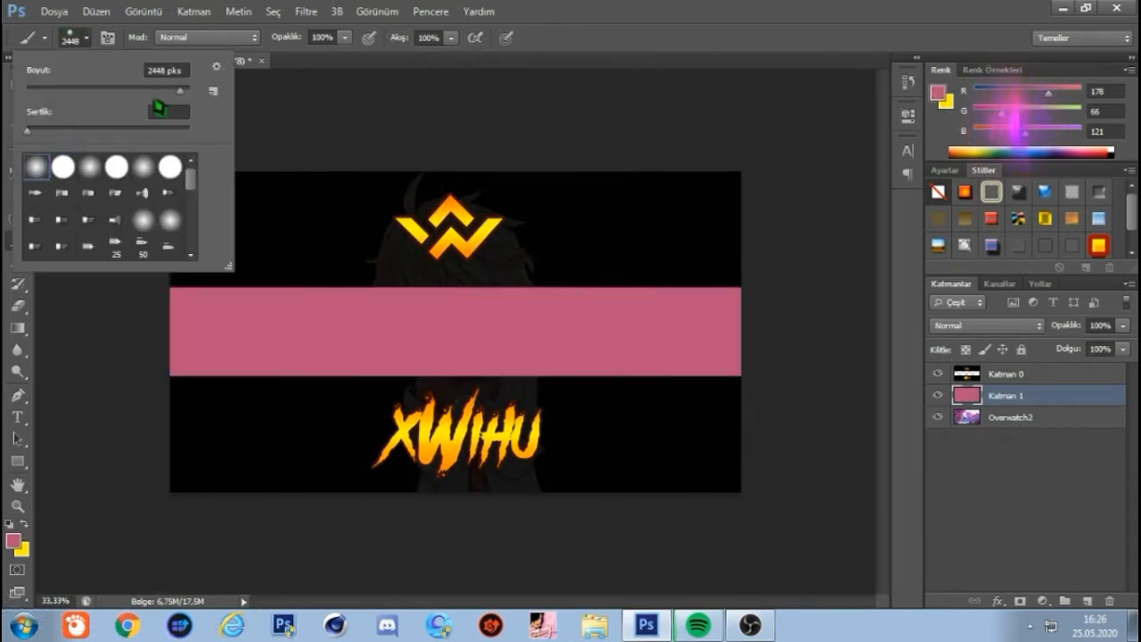
pyautogui.moveTo(181, 92); pyautogui.dragTo(169, 93)
pyautogui.click(639, 130)
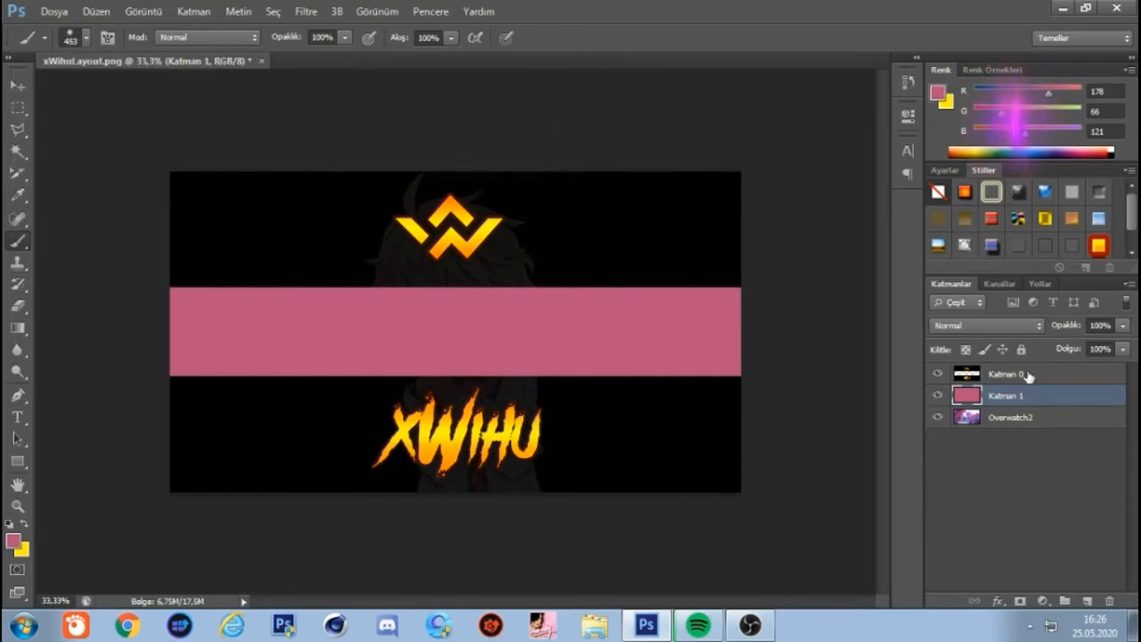
# - Set the pink layer's blend mode to Multiply (Çoğalt) and its opacity to 90%
pyautogui.click(985, 326)
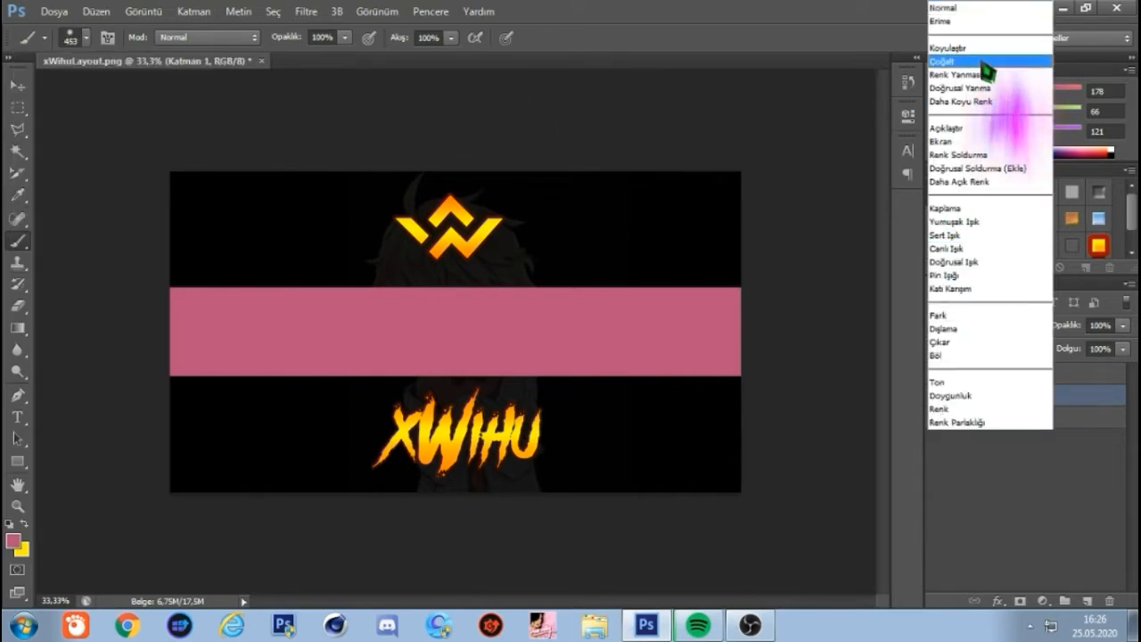
pyautogui.click(958, 48)
pyautogui.click(985, 331)
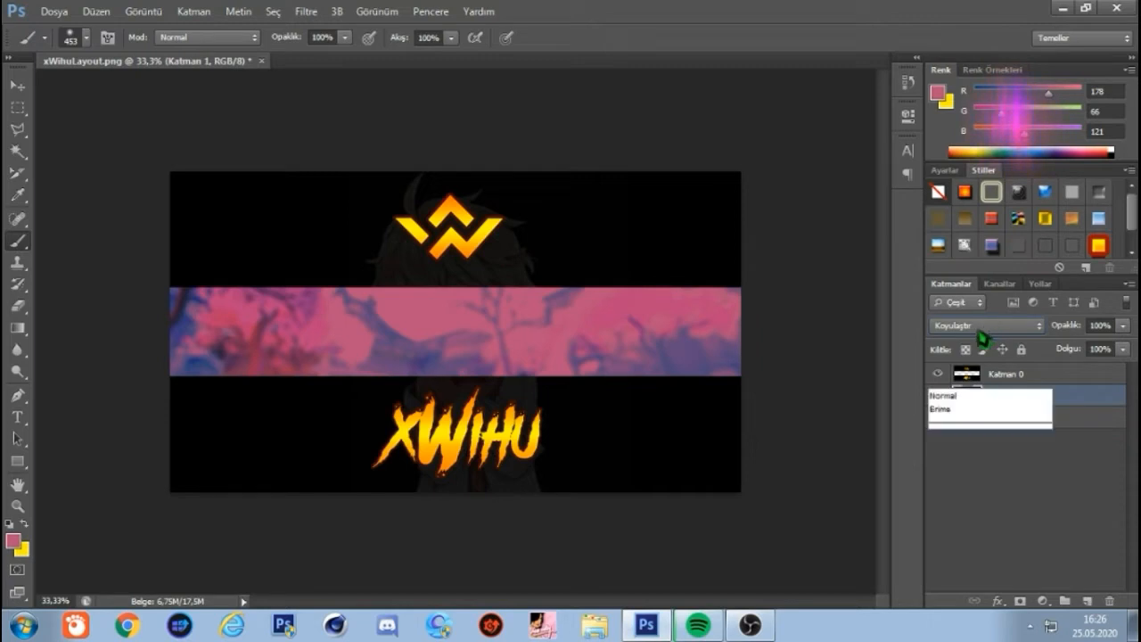
pyautogui.click(987, 73)
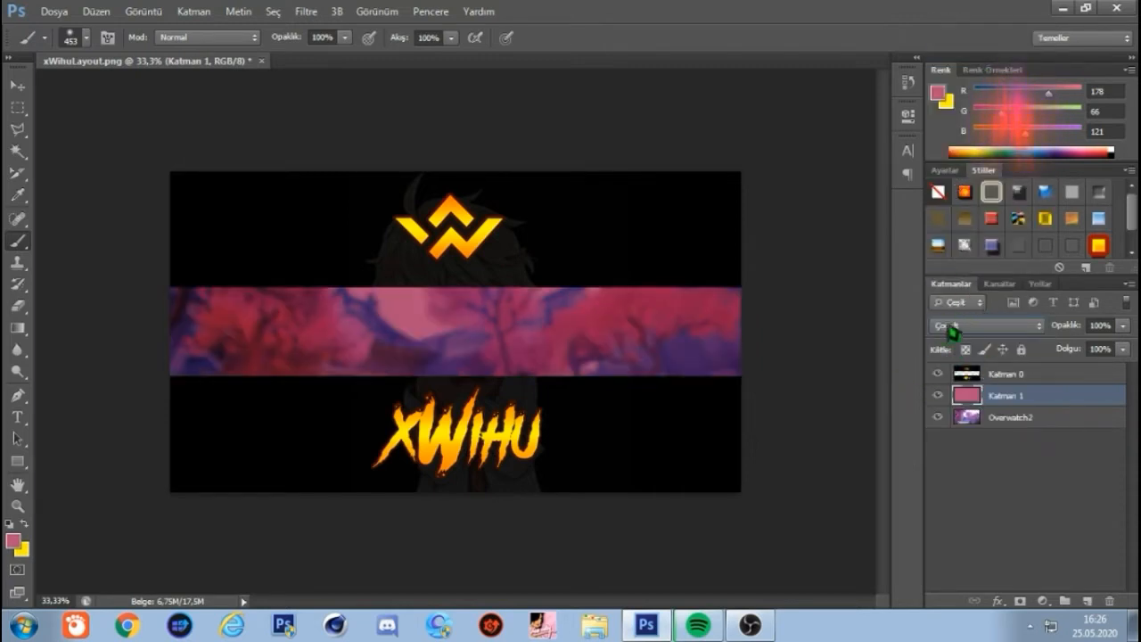
pyautogui.moveTo(1075, 329)
pyautogui.mouseDown()
pyautogui.moveTo(1113, 330)
pyautogui.moveTo(1069, 339)
pyautogui.mouseUp()
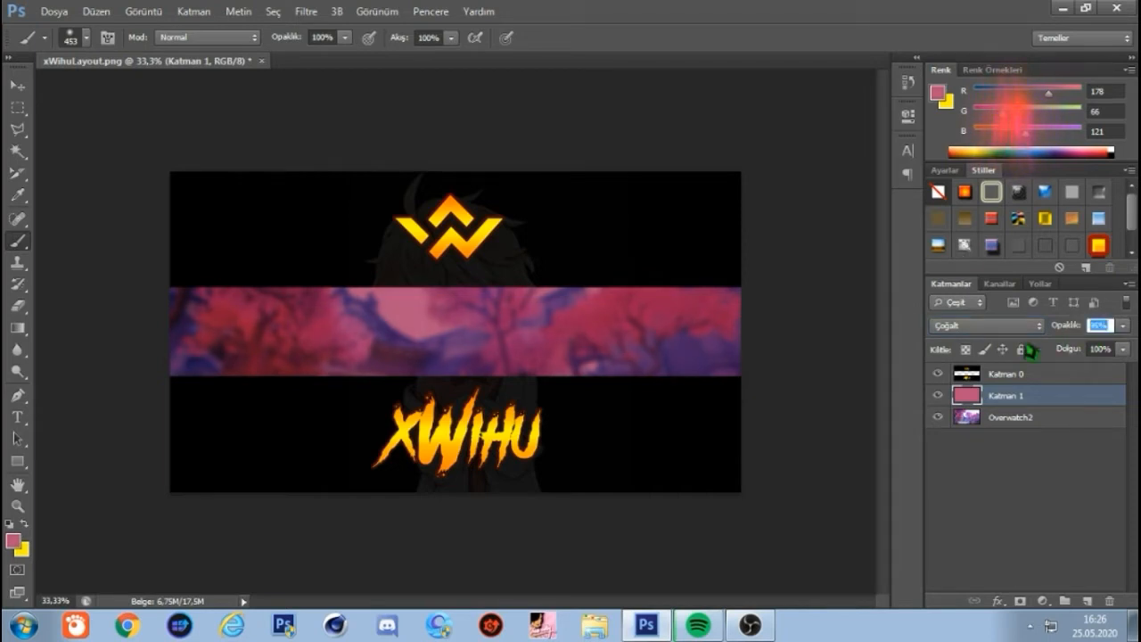
pyautogui.write('90')
# - Add an empty layer above the pink one and set the foreground colour to black (000000)
pyautogui.click(1087, 601)
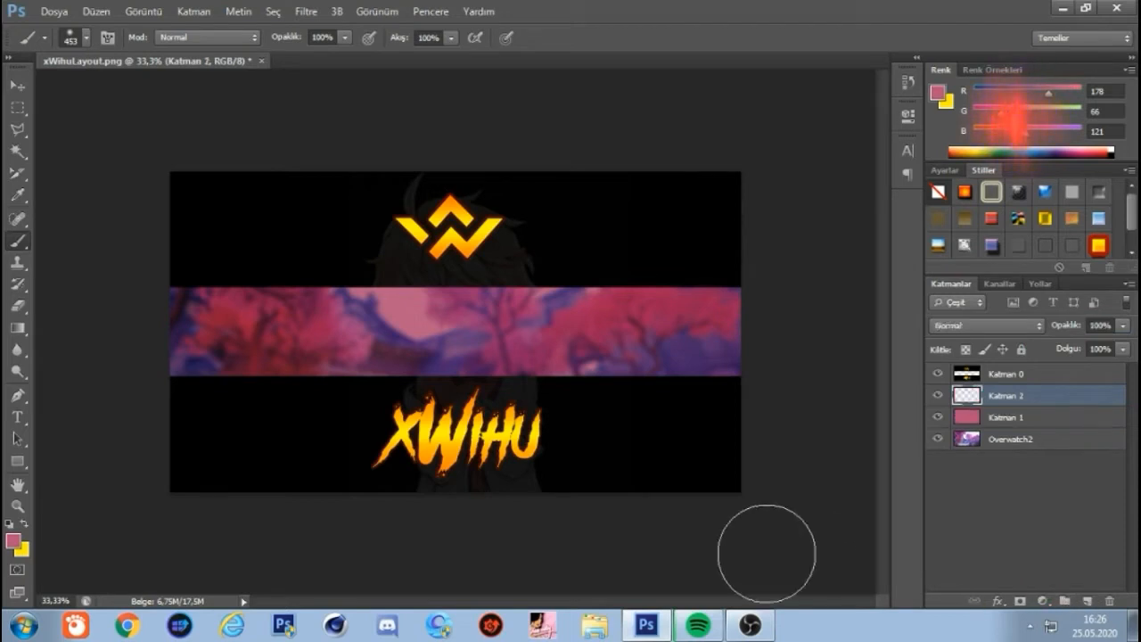
pyautogui.click(24, 524)
pyautogui.click(13, 544)
pyautogui.moveTo(712, 284); pyautogui.dragTo(451, 522)
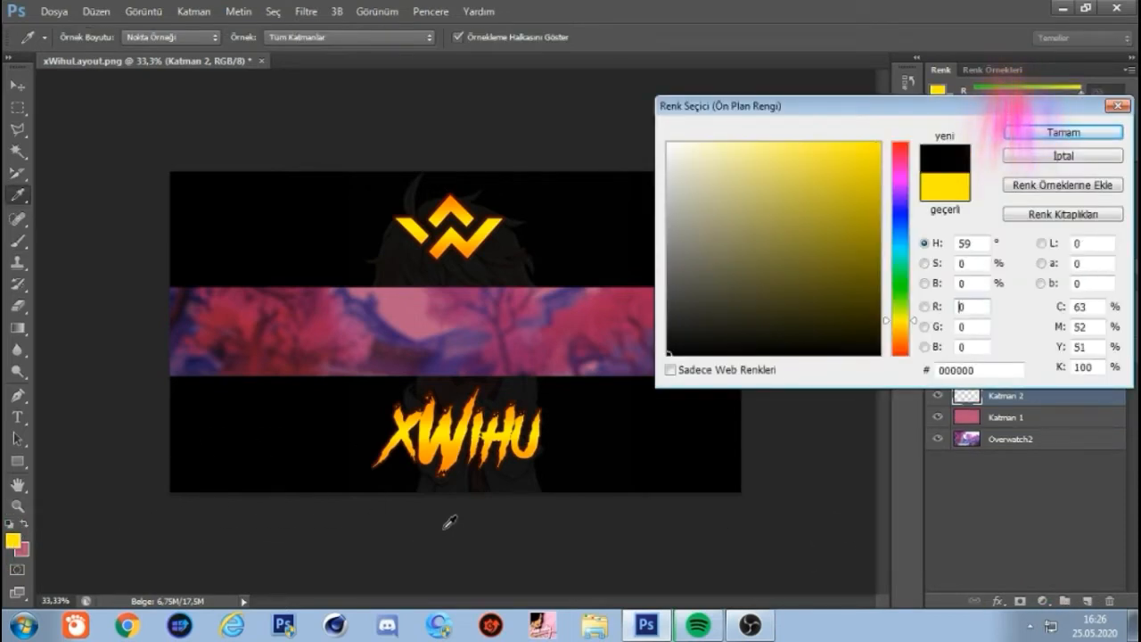
pyautogui.click(1044, 132)
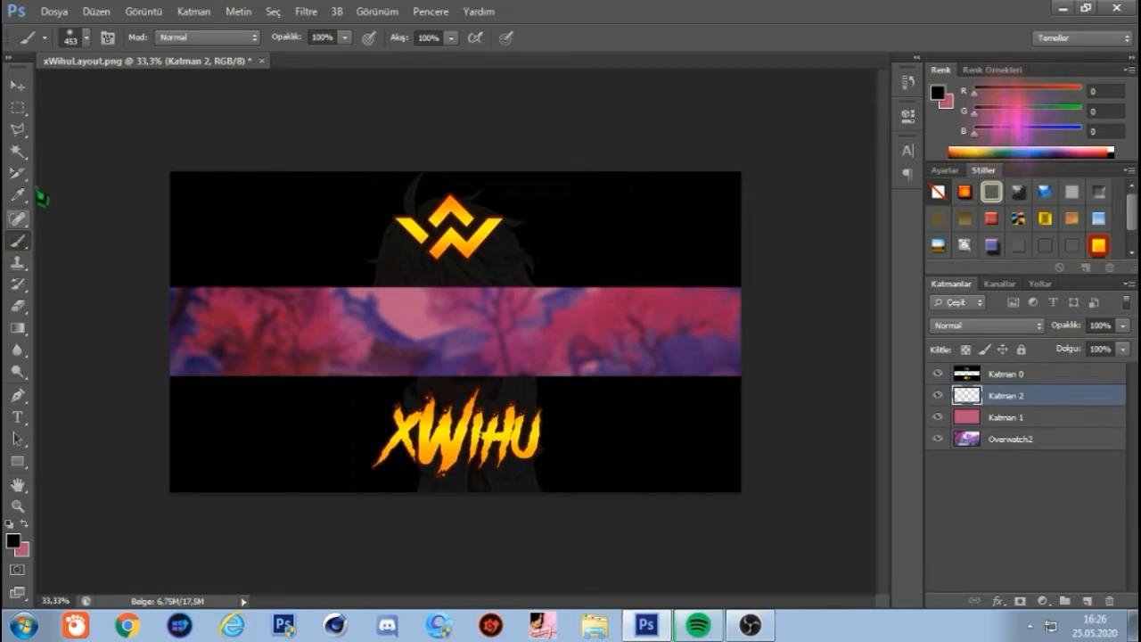
# - Set the soft brush size to 700 px and paint a straight black shadow along the strip's lower edge
pyautogui.click(82, 39)
pyautogui.click(161, 70)
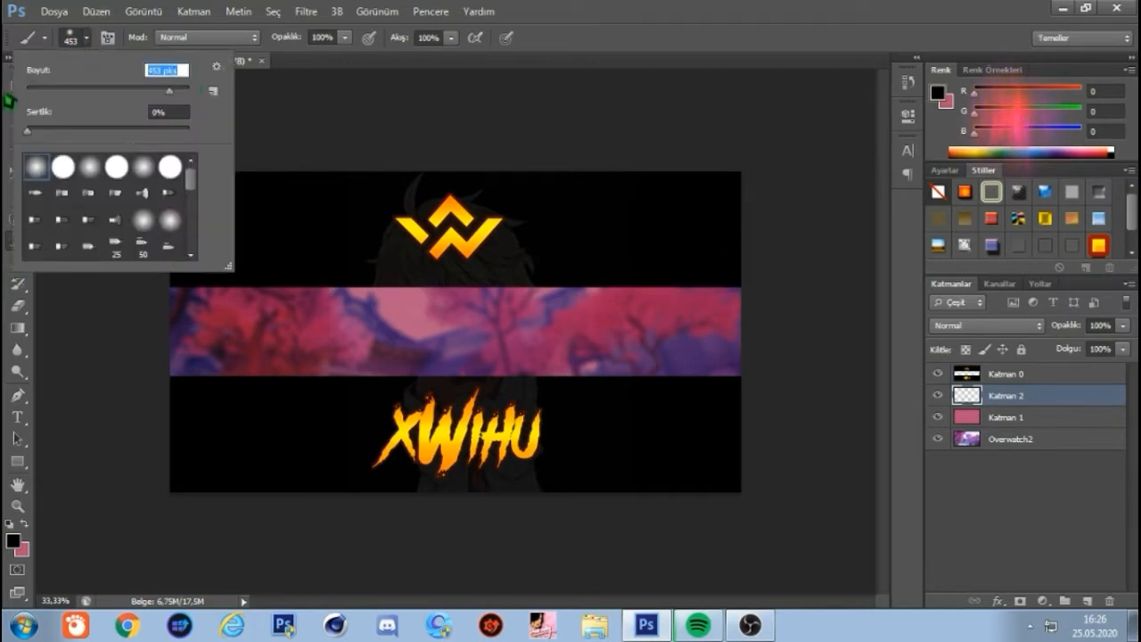
pyautogui.write('700')
pyautogui.press('Return')
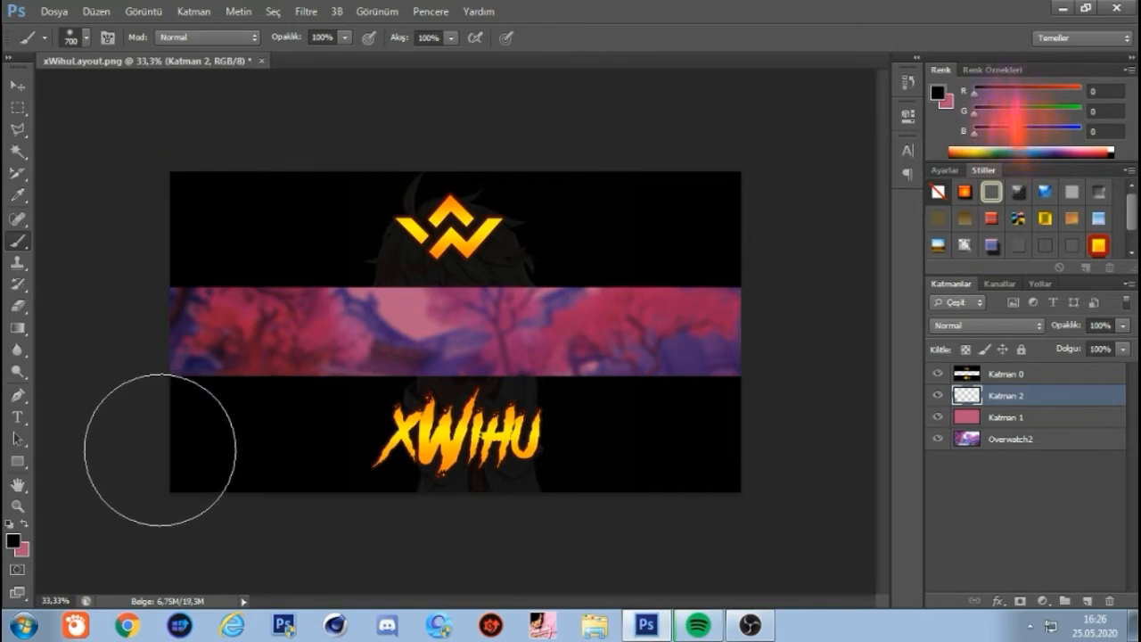
pyautogui.moveTo(161, 451); pyautogui.dragTo(771, 446)
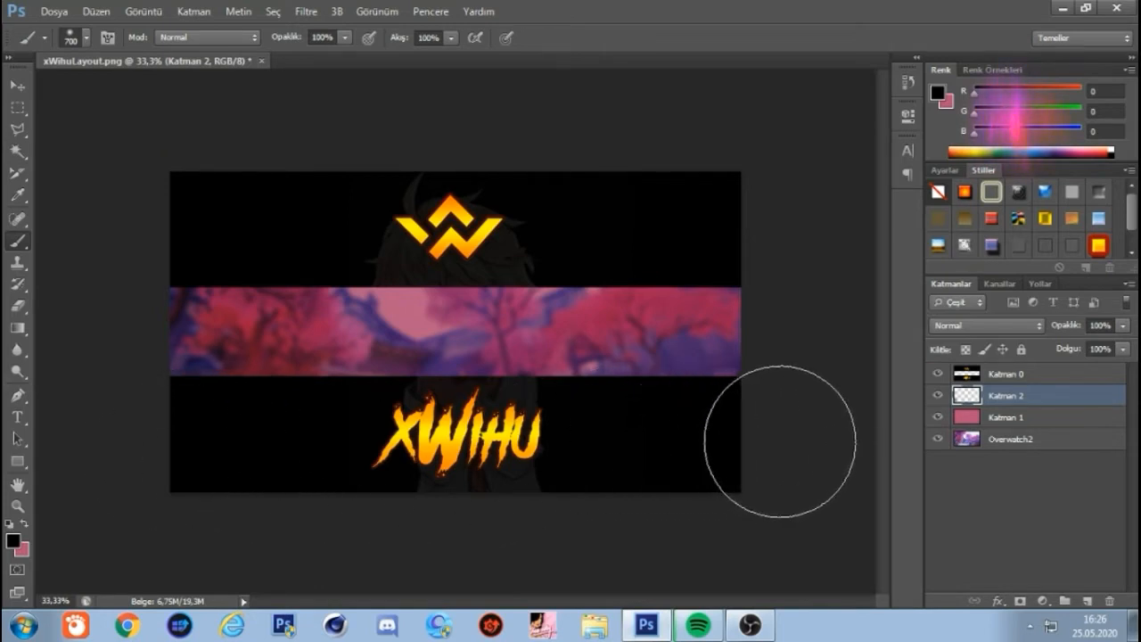
pyautogui.keyDown('shift'); pyautogui.click(779, 440); pyautogui.keyUp('shift')
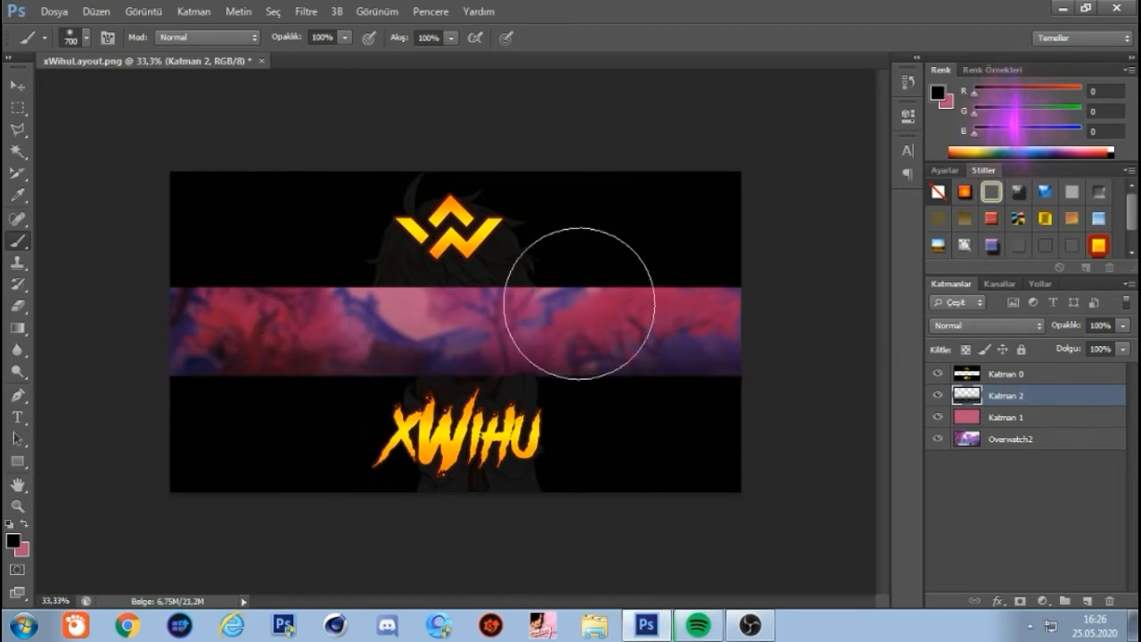
pyautogui.rightClick(1022, 406)
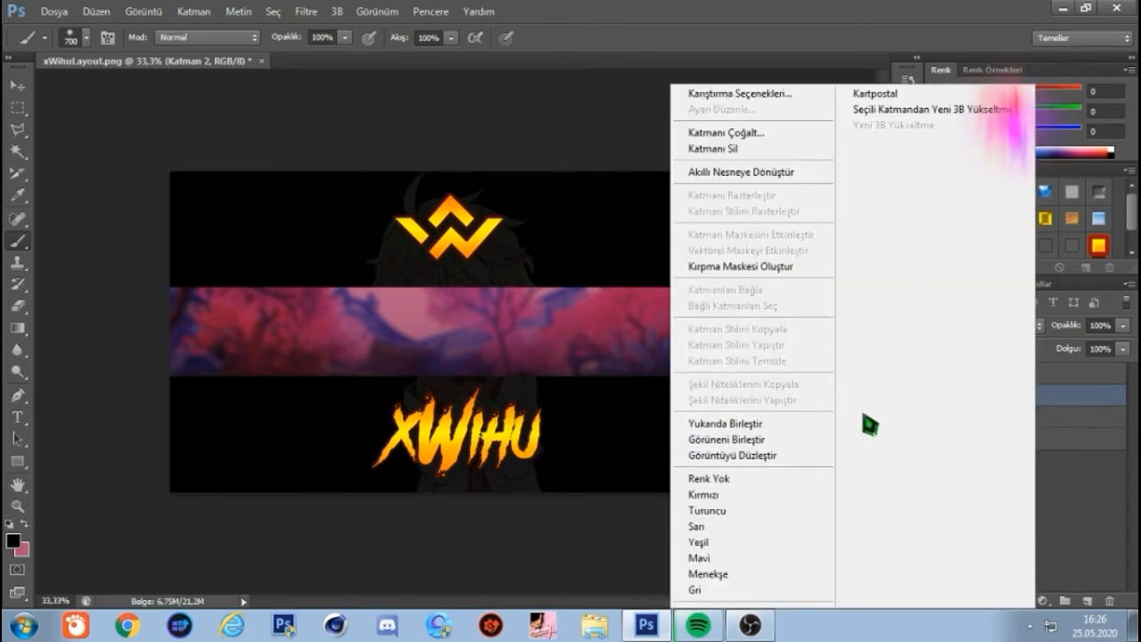
pyautogui.click(1088, 511)
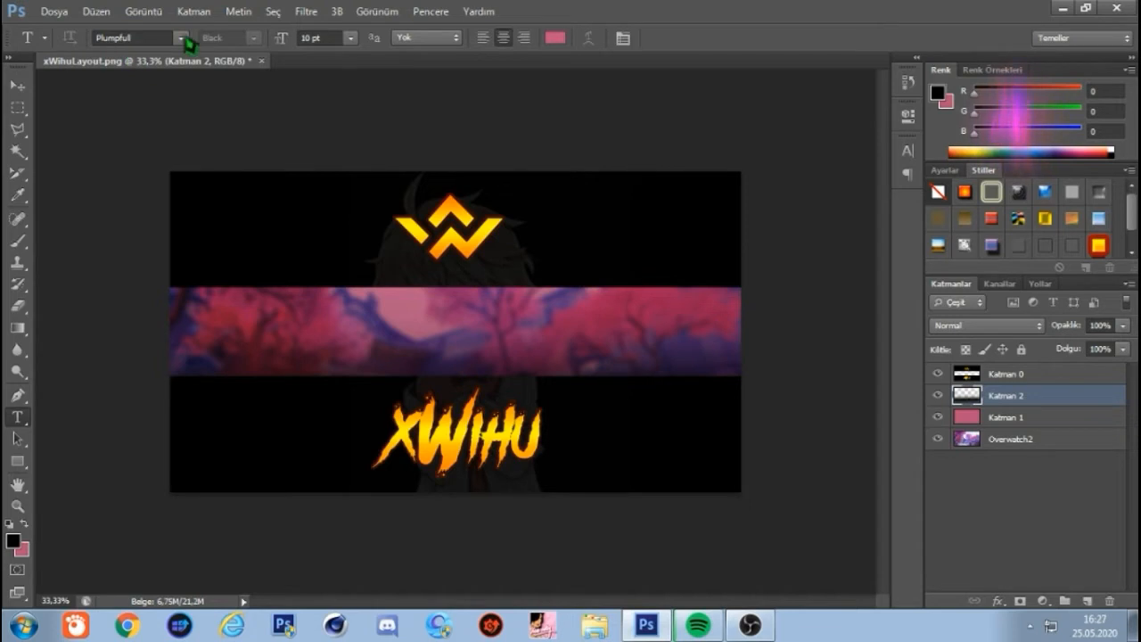
# - Set the Type tool's font to Signature and its text colour to white (ffffff)
pyautogui.click(183, 38)
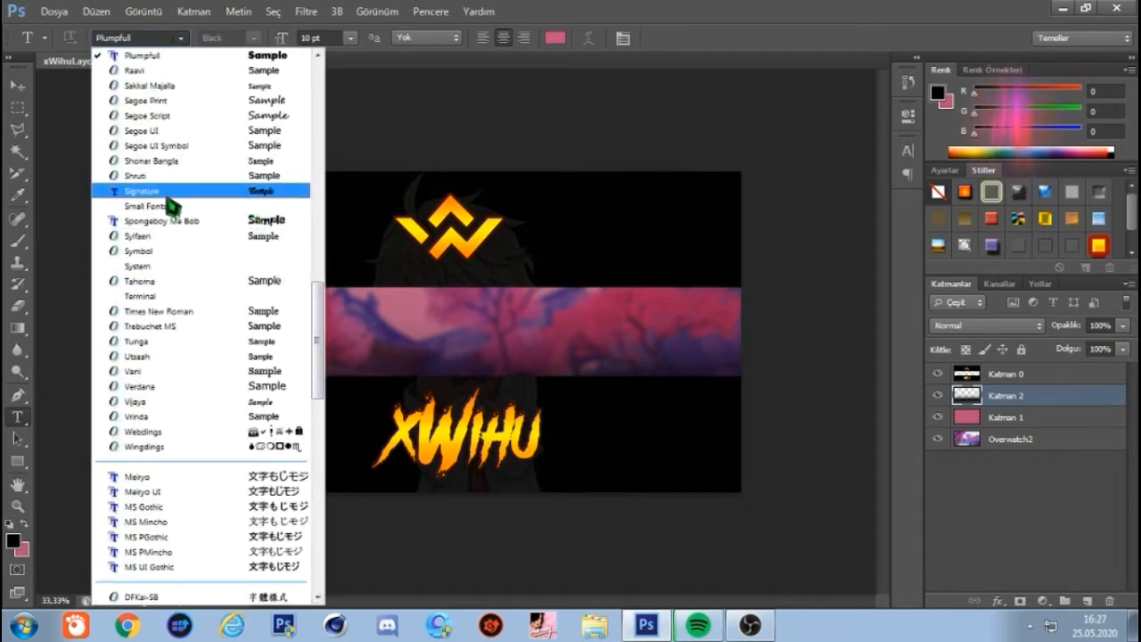
pyautogui.click(271, 194)
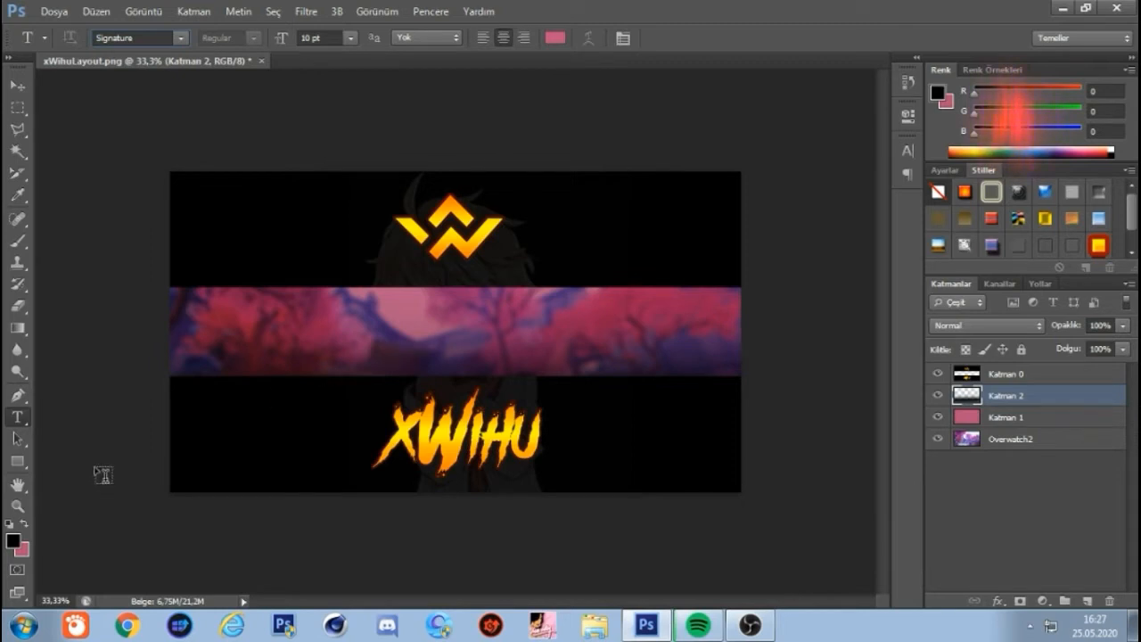
pyautogui.click(556, 38)
pyautogui.moveTo(772, 243); pyautogui.dragTo(432, 12)
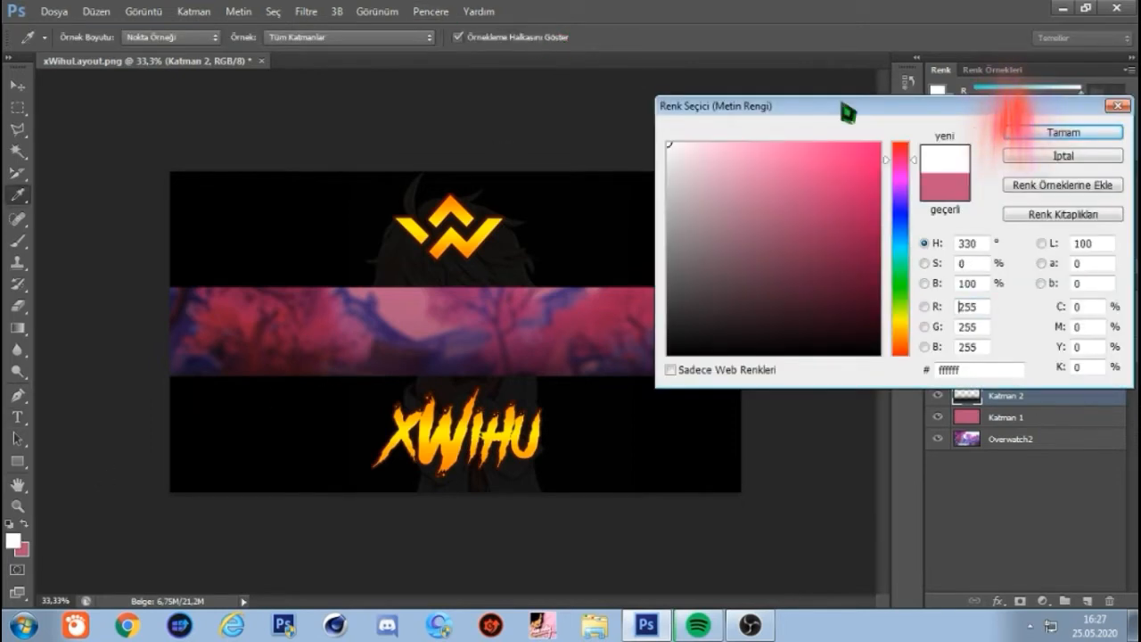
pyautogui.click(1015, 135)
# - Add the text "Name" at 150 pt in the blurred background strip
pyautogui.click(385, 346)
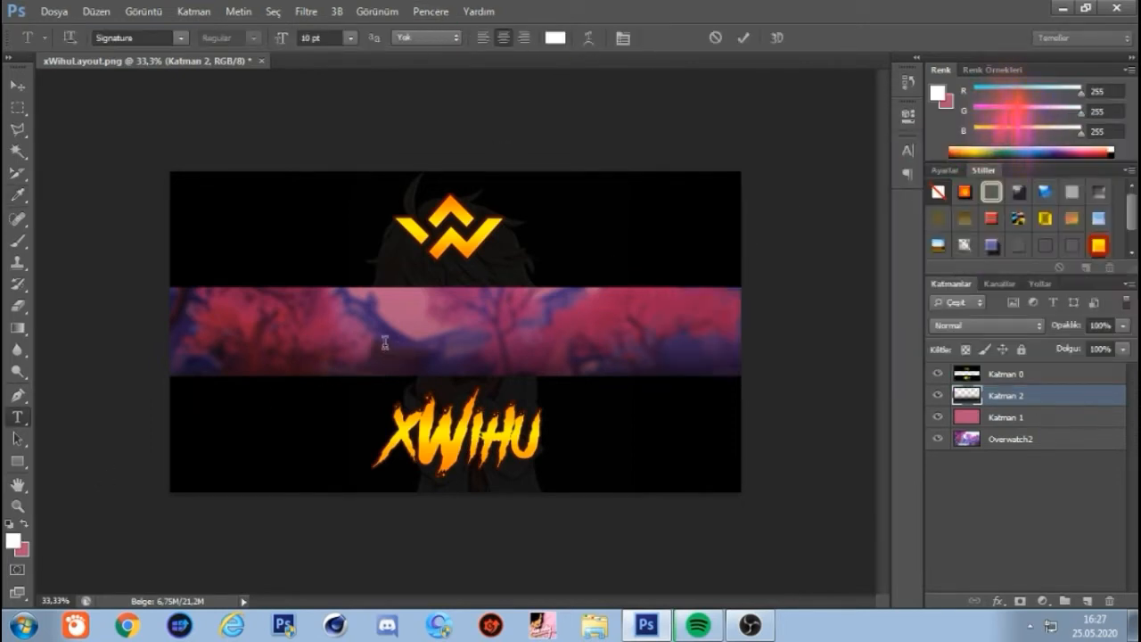
pyautogui.click(339, 37)
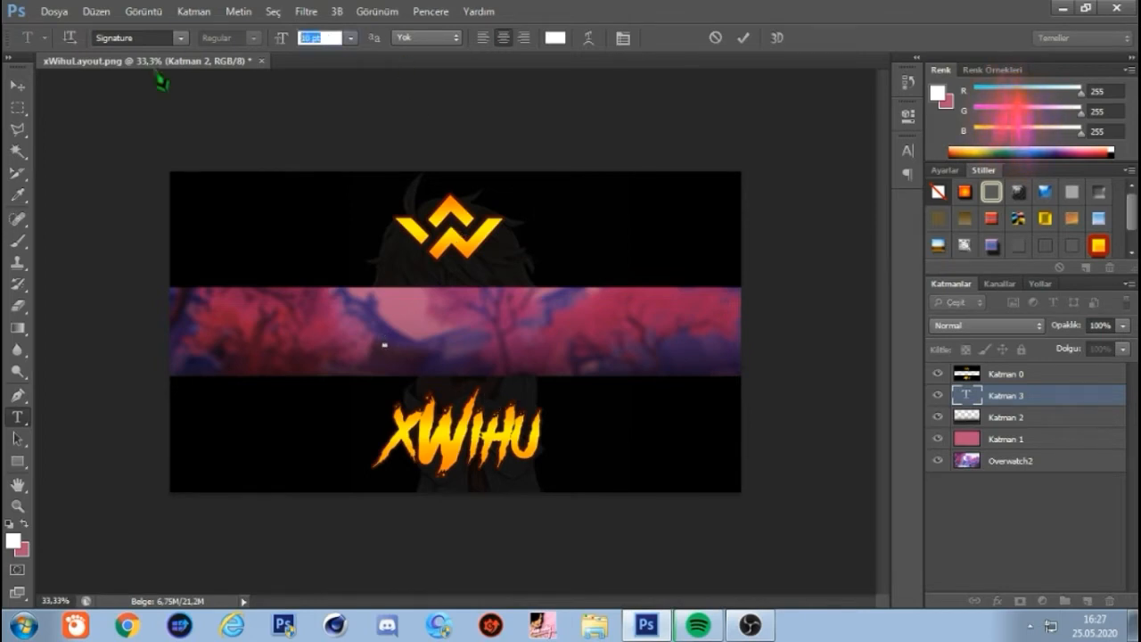
pyautogui.write('150')
pyautogui.press('Return')
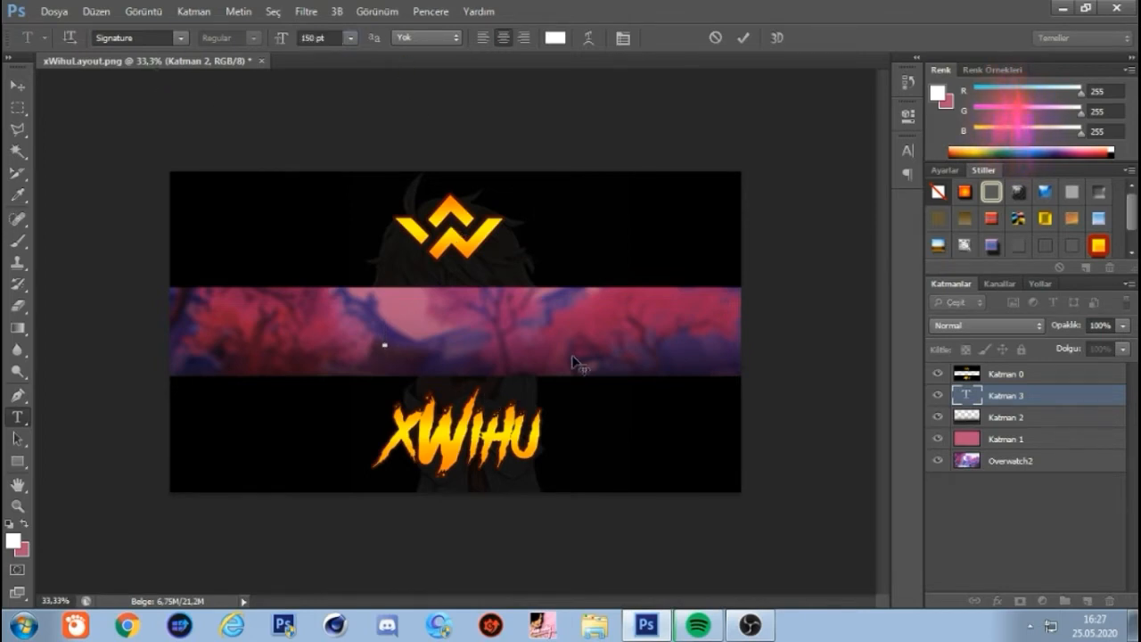
pyautogui.write('N')
pyautogui.write('.A')
pyautogui.write('me')
pyautogui.click(741, 41)
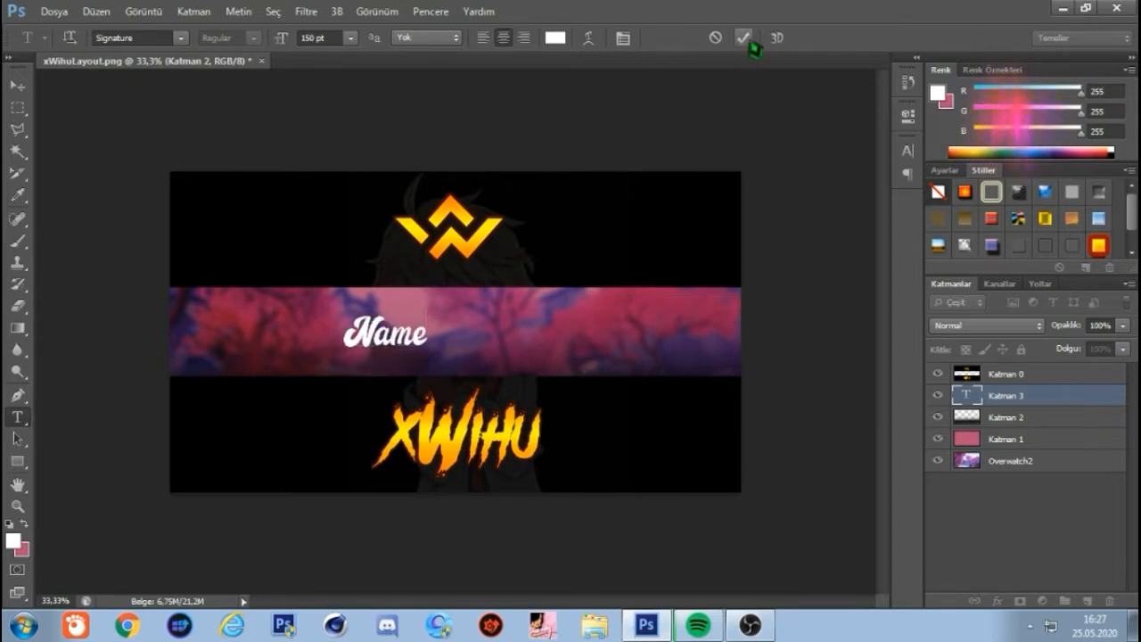
# - Move the Name text to the horizontal middle of the strip, between the logo and the xWihu lettering
pyautogui.click(17, 85)
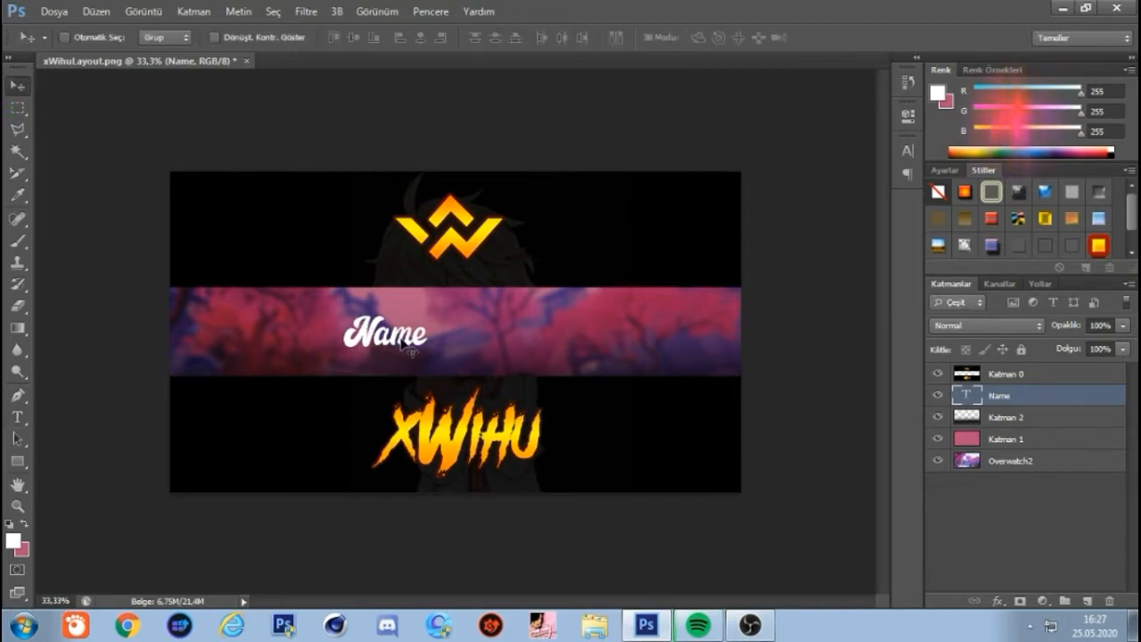
pyautogui.moveTo(403, 343); pyautogui.dragTo(489, 332)
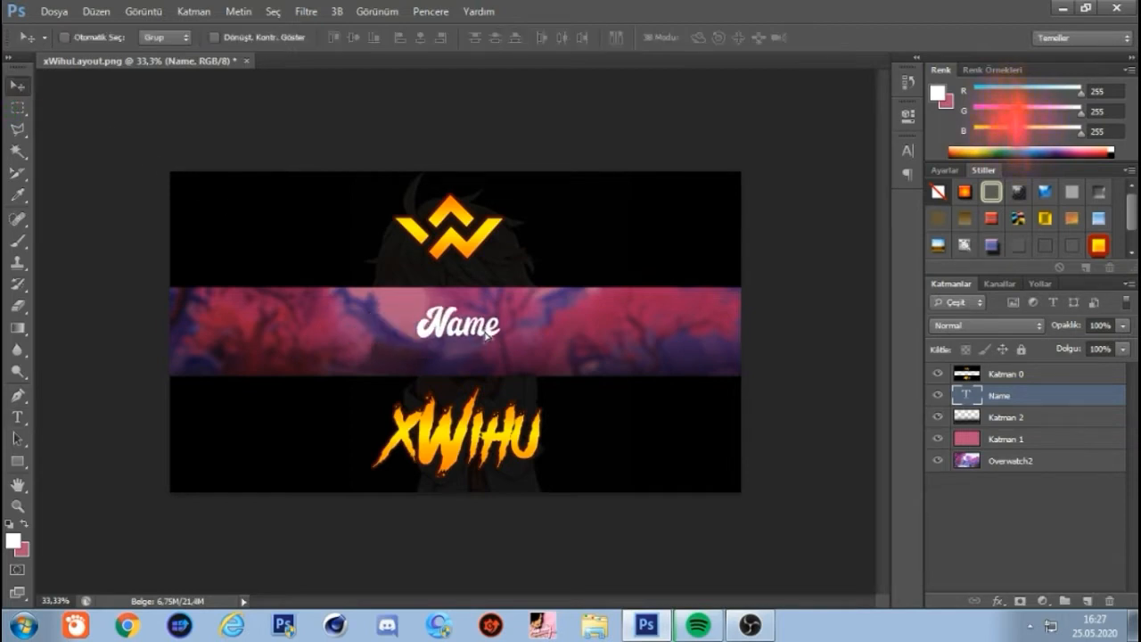
pyautogui.hotkey('ctrl', 'z')
pyautogui.hotkey('ctrl', 'z')
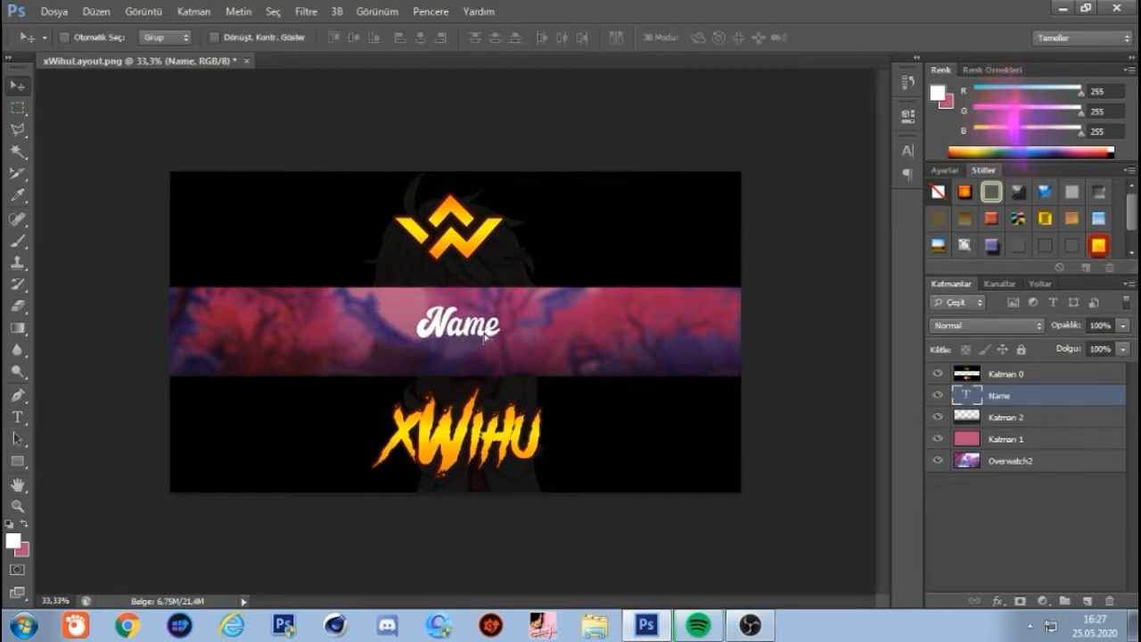
pyautogui.click(17, 416)
pyautogui.click(436, 354)
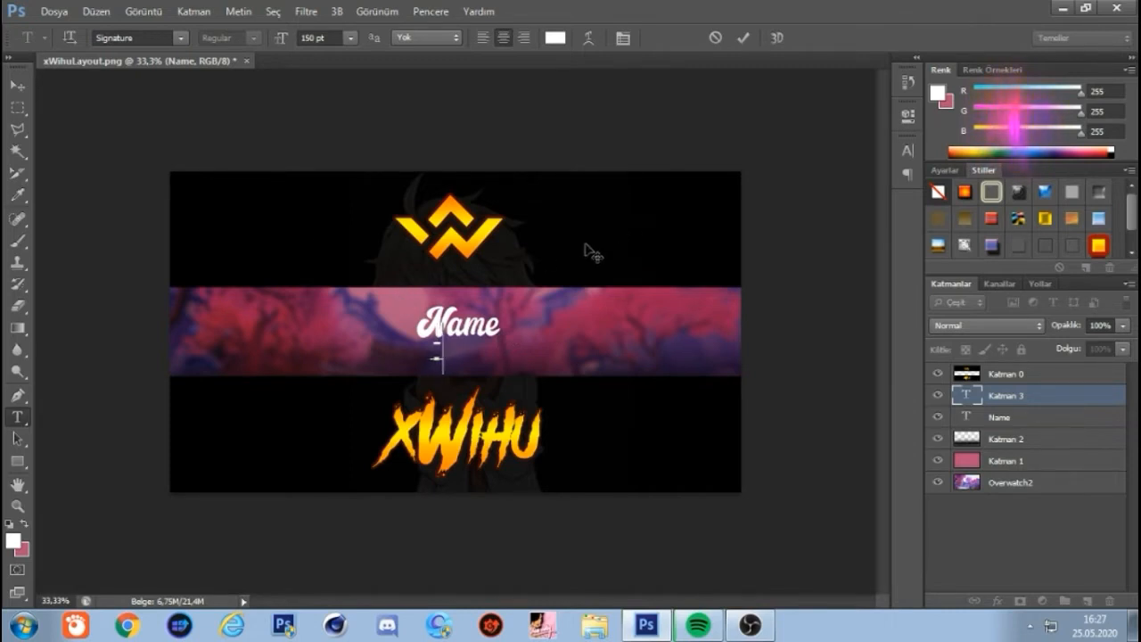
pyautogui.click(716, 39)
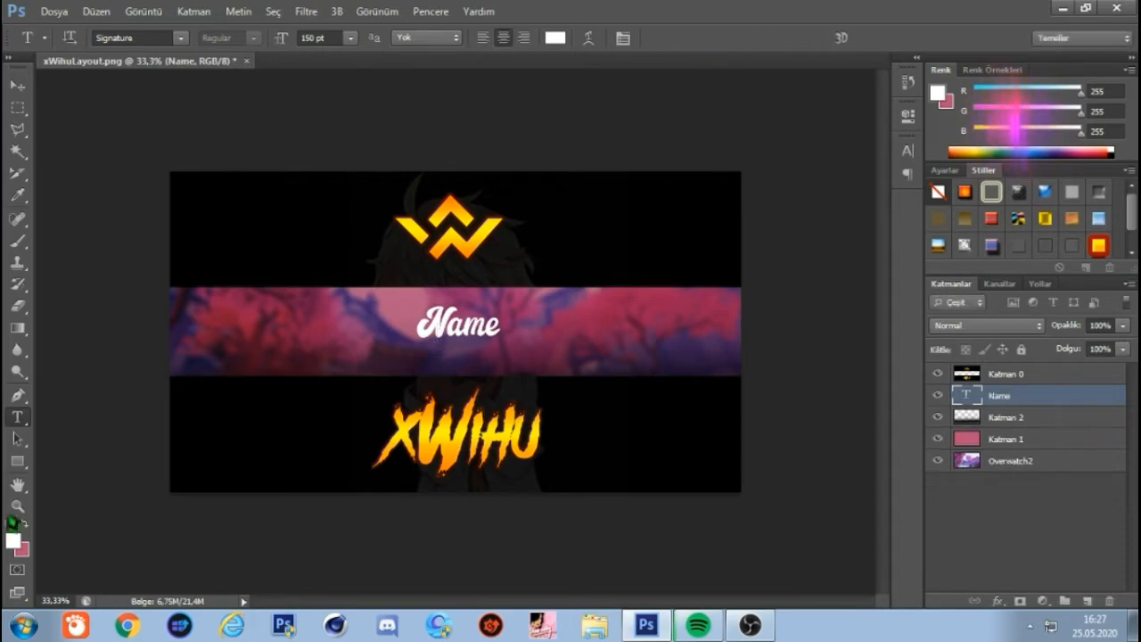
# - Add a drop shadow (Gölge) to the Name text layer and set its angle to 120°
pyautogui.press('z')
pyautogui.moveTo(474, 317); pyautogui.dragTo(548, 325)
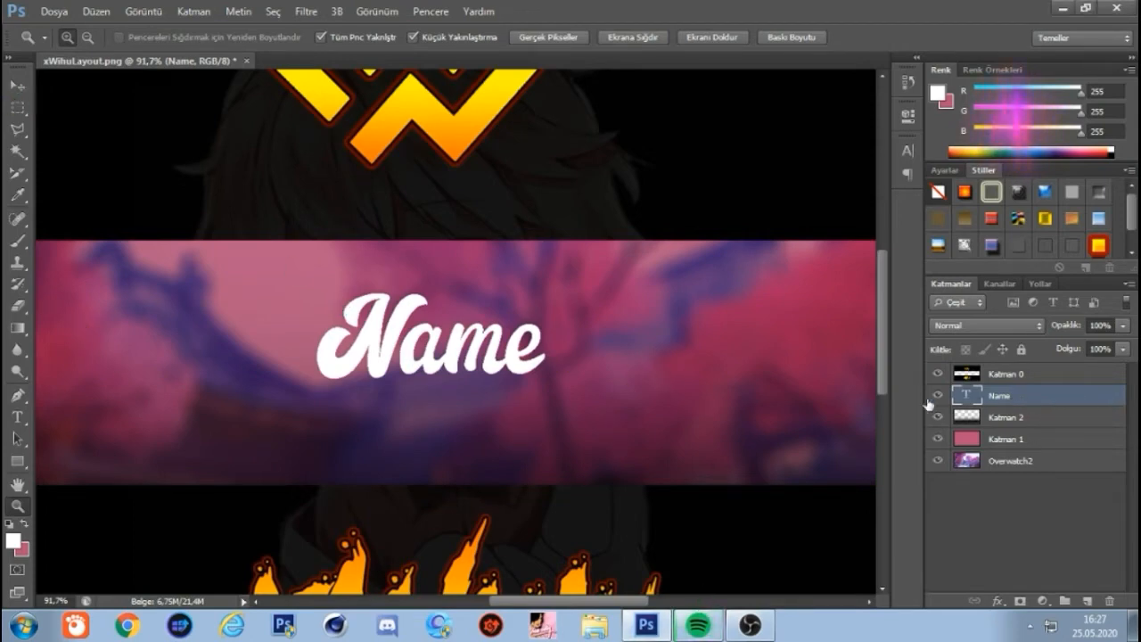
pyautogui.doubleClick(1048, 397)
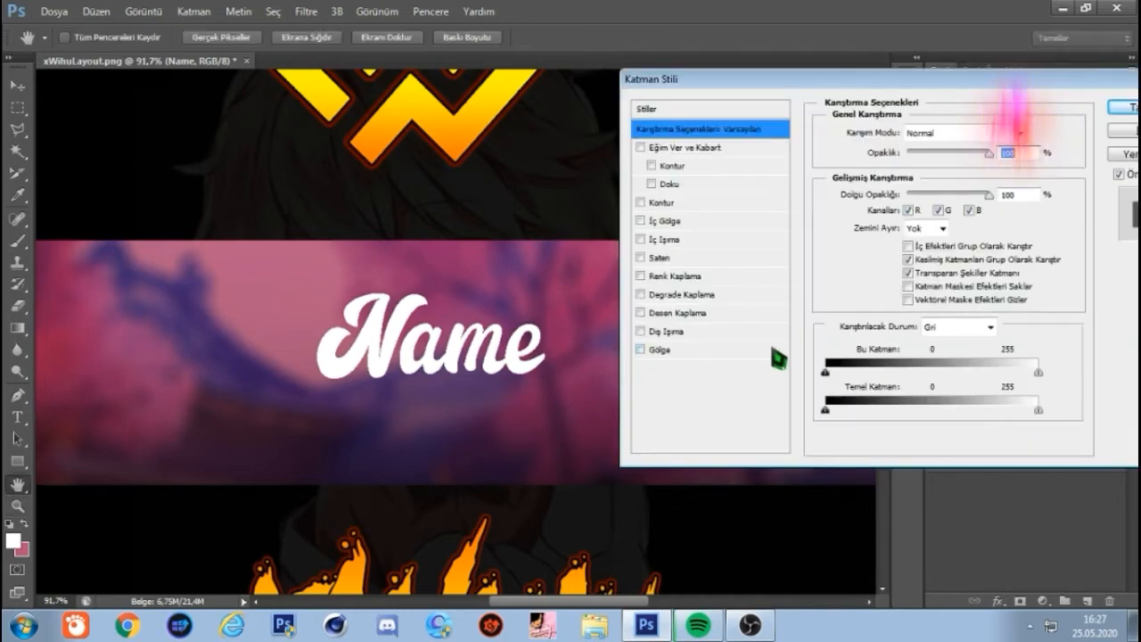
pyautogui.click(659, 352)
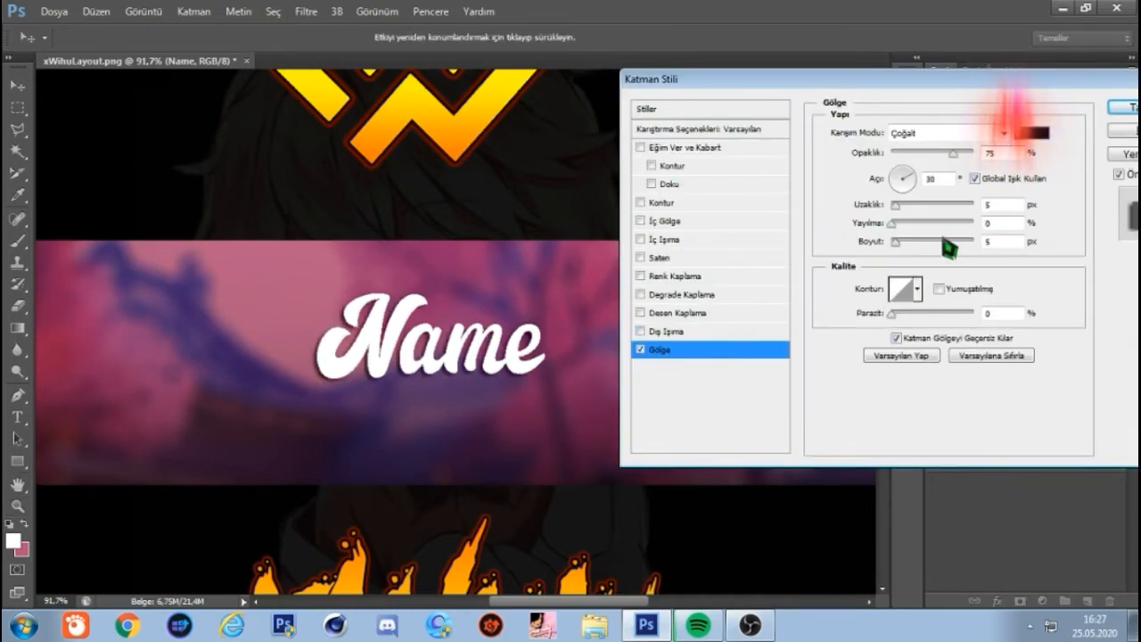
pyautogui.doubleClick(930, 180)
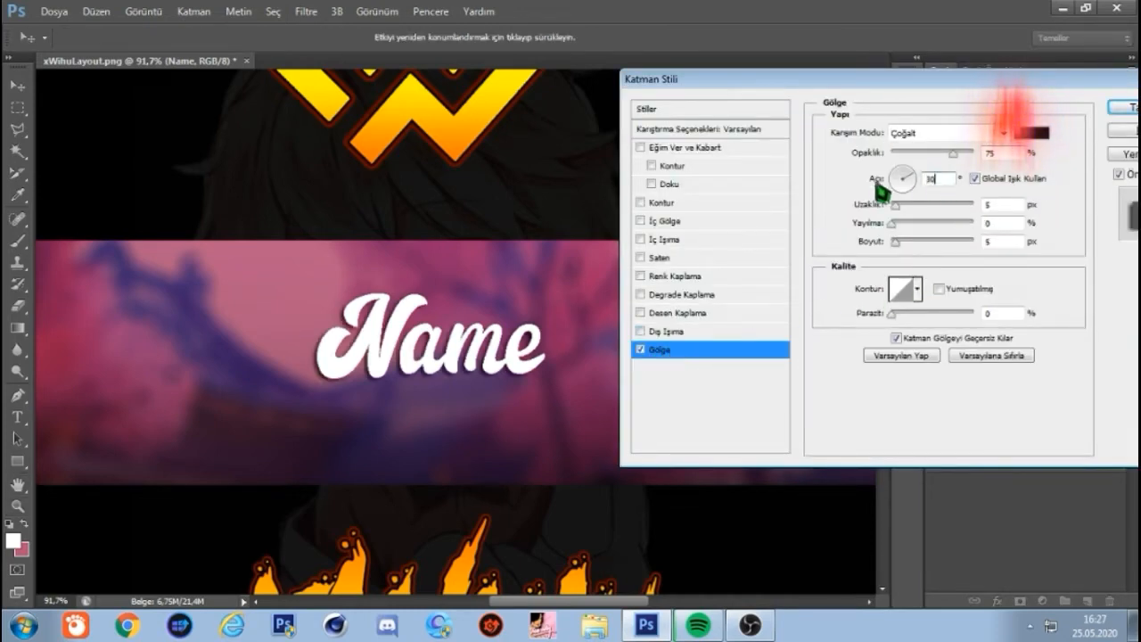
pyautogui.write('29')
pyautogui.press('BackSpace')
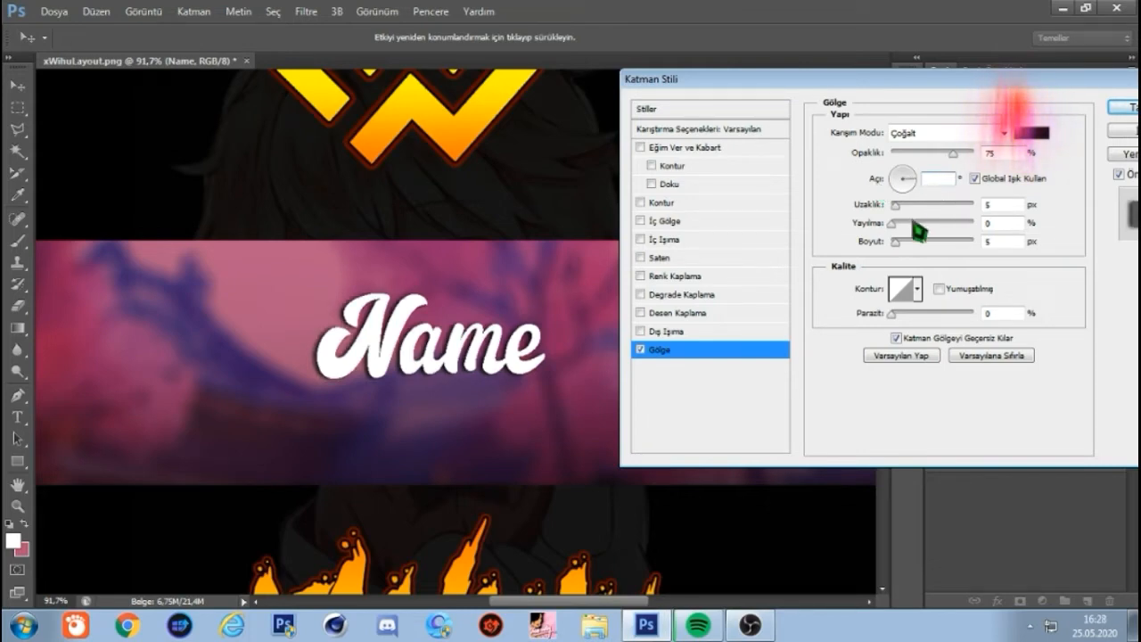
pyautogui.write('120')
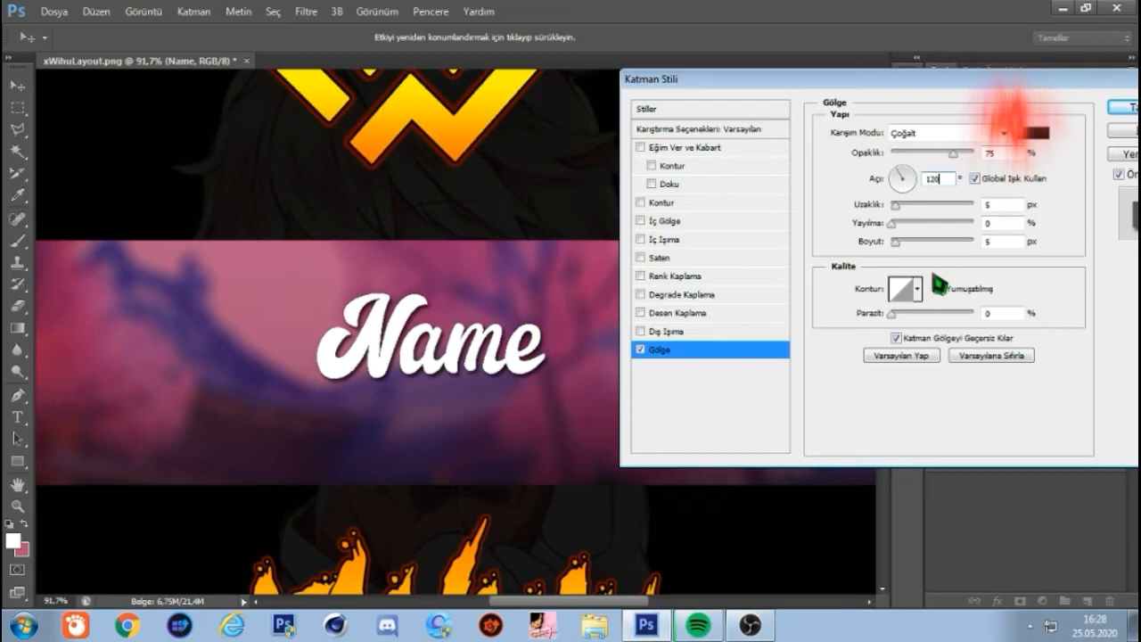
# - Try a shadow size of 10 px and return it to 5 px
pyautogui.doubleClick(1002, 241)
pyautogui.press('BackSpace')
pyautogui.write('10')
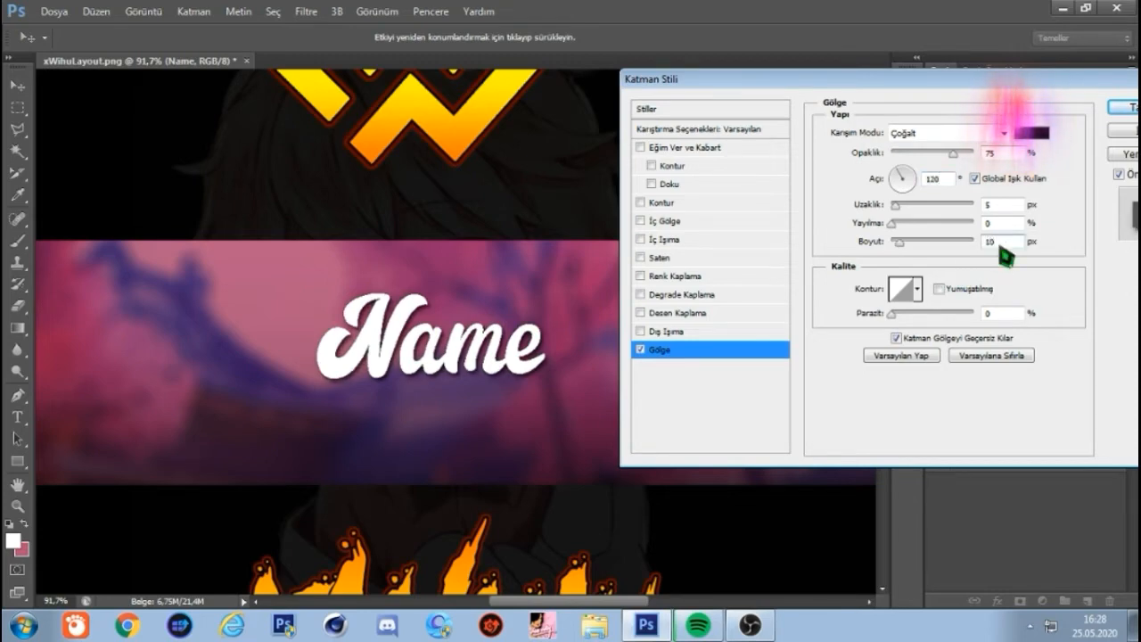
pyautogui.press('BackSpace')
pyautogui.press('BackSpace')
pyautogui.write('5')
# - Apply the drop shadow with a 20% spread (Yayılma) and shift the Name text slightly down and to the right
pyautogui.doubleClick(991, 223)
pyautogui.write('20')
pyautogui.click(1119, 108)
pyautogui.click(17, 84)
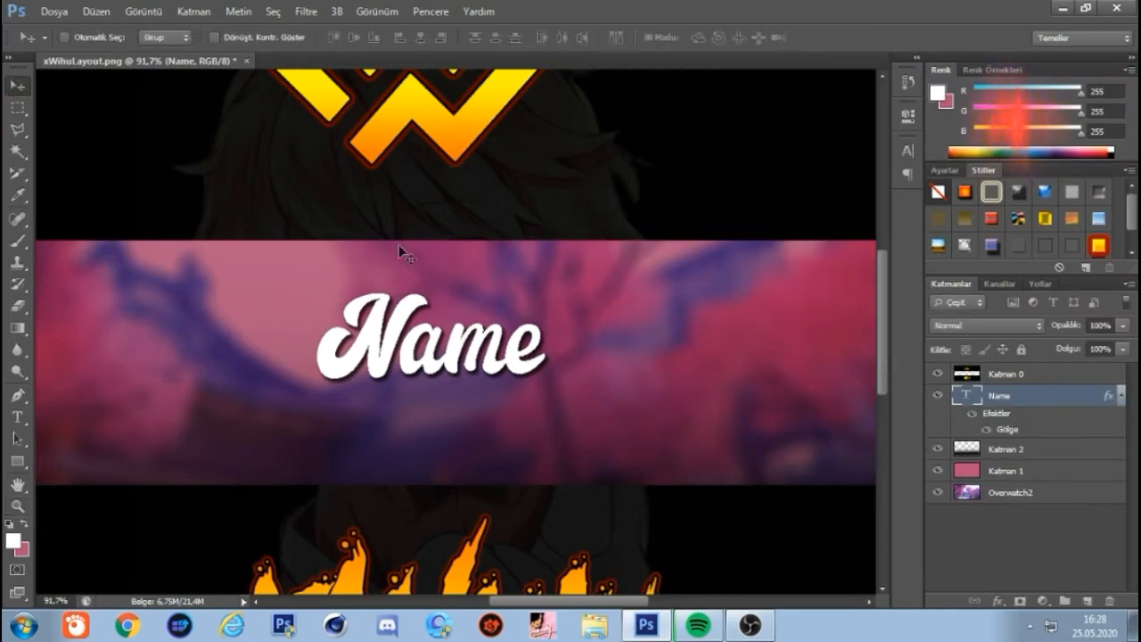
pyautogui.moveTo(465, 345); pyautogui.dragTo(491, 366)
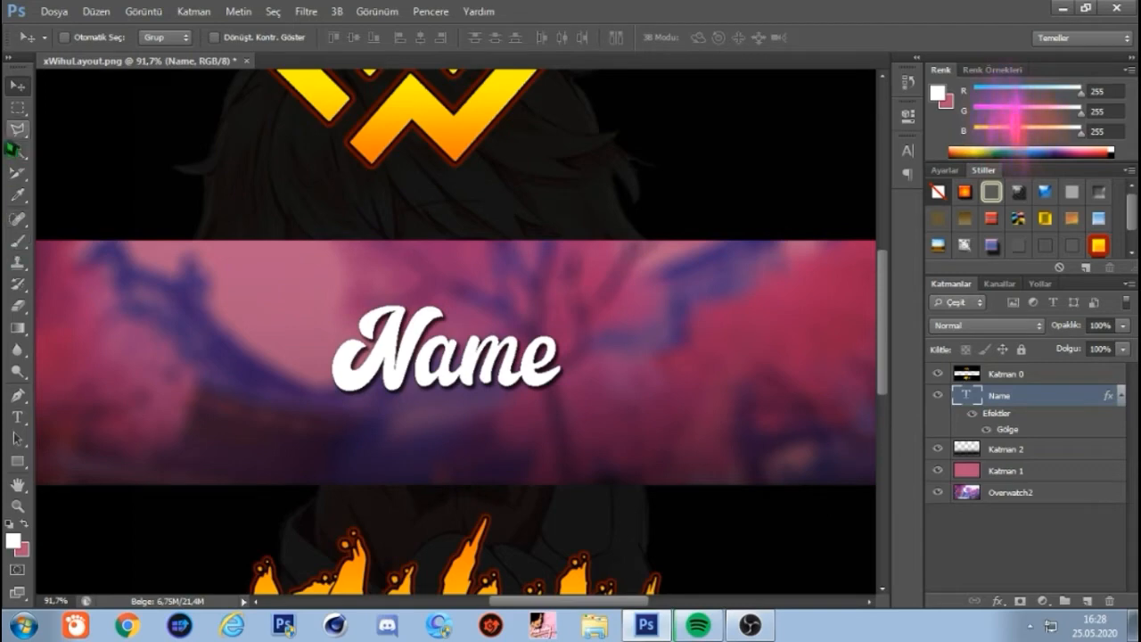
# - Add an empty layer for the Brush tool and place it directly below the Name text layer
pyautogui.click(17, 241)
pyautogui.click(85, 39)
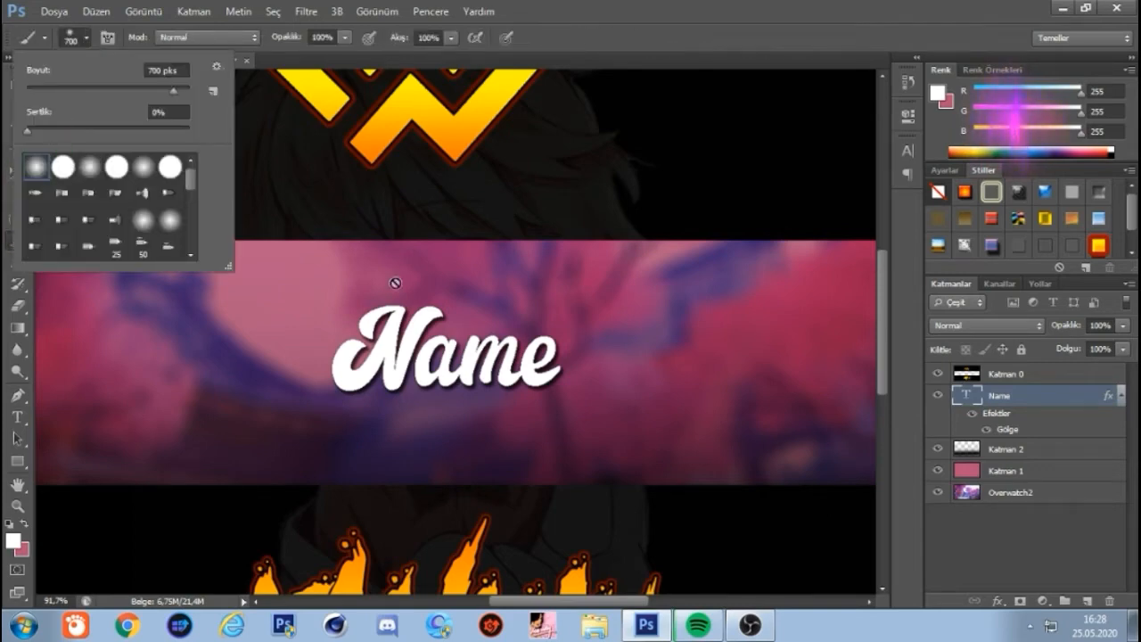
pyautogui.click(1013, 535)
pyautogui.click(1087, 601)
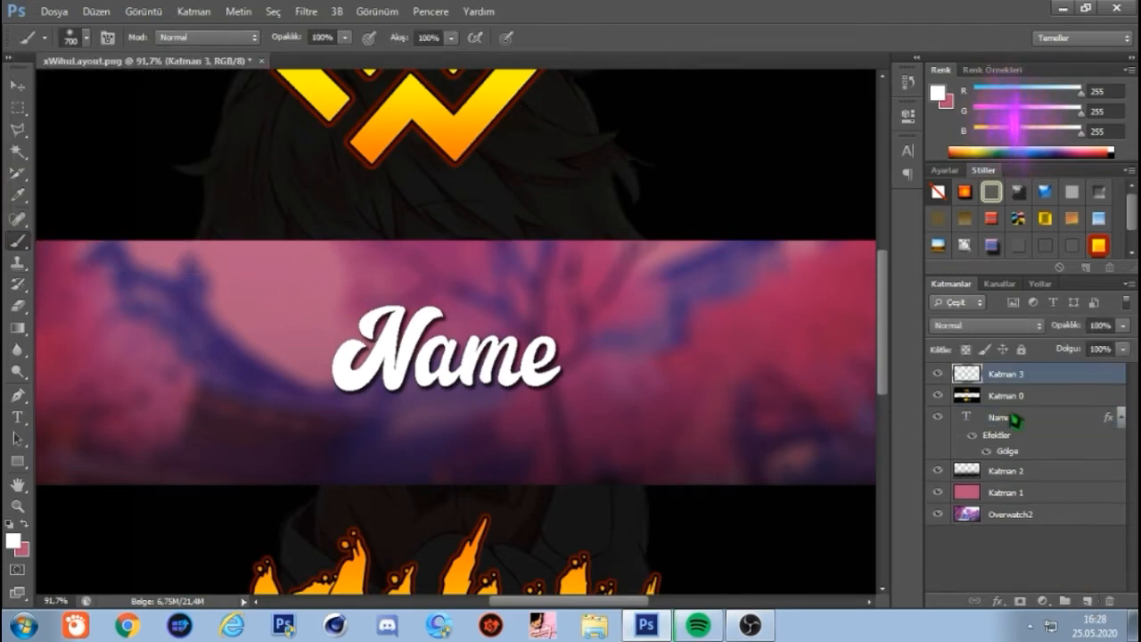
pyautogui.moveTo(1019, 395); pyautogui.dragTo(1016, 457)
pyautogui.click(1121, 395)
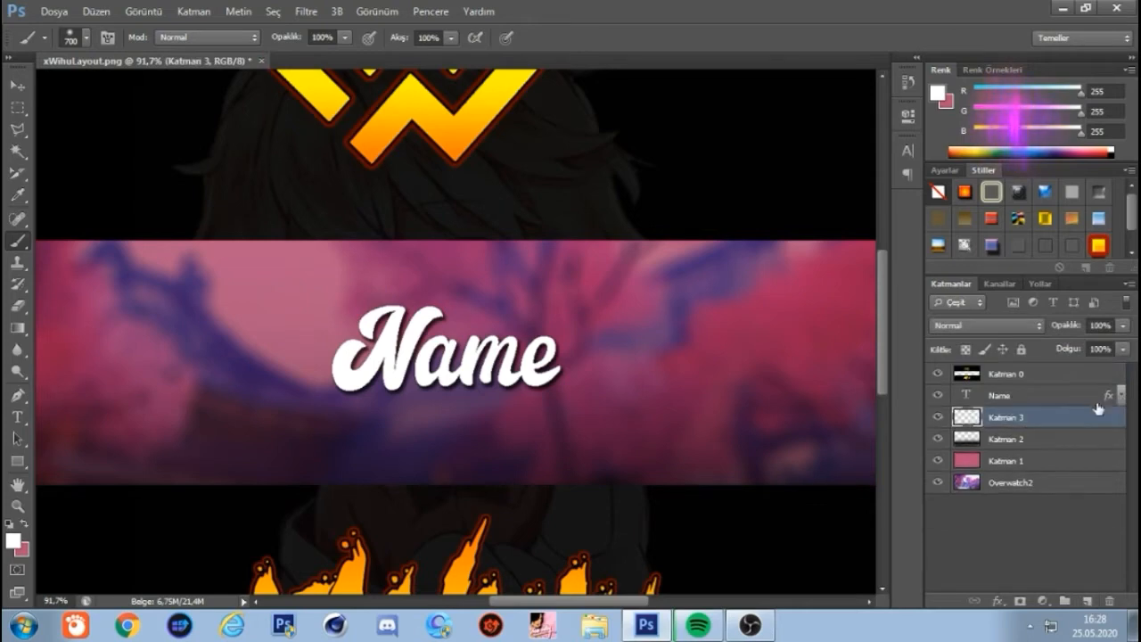
# - Set the soft brush size to 30 px
pyautogui.click(85, 38)
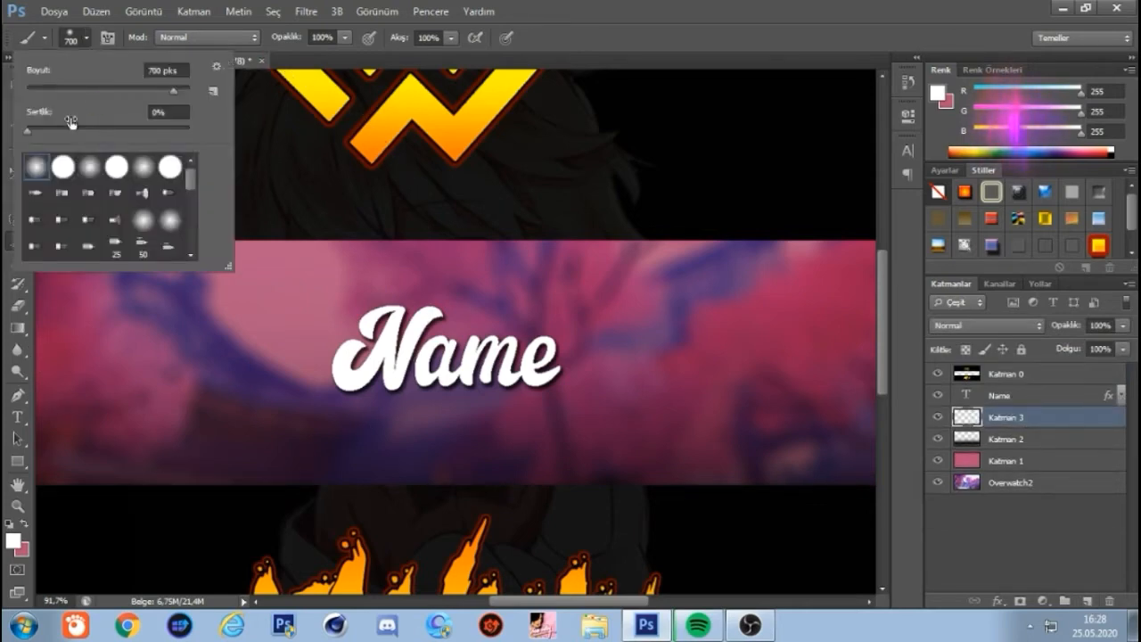
pyautogui.moveTo(134, 89); pyautogui.dragTo(63, 90)
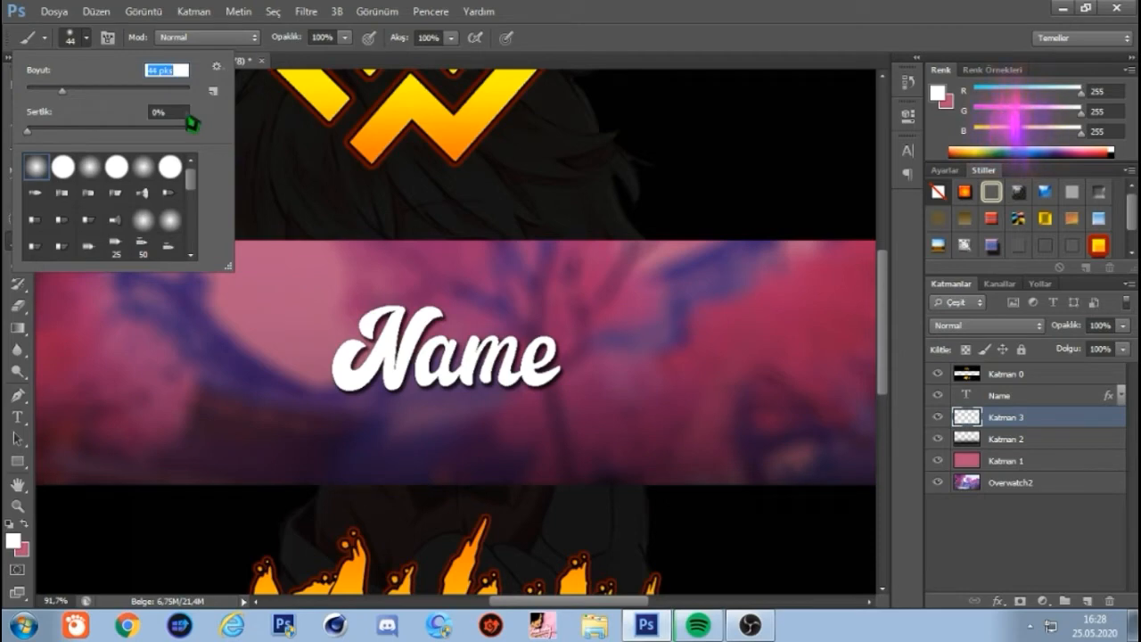
pyautogui.write('30')
pyautogui.press('Return')
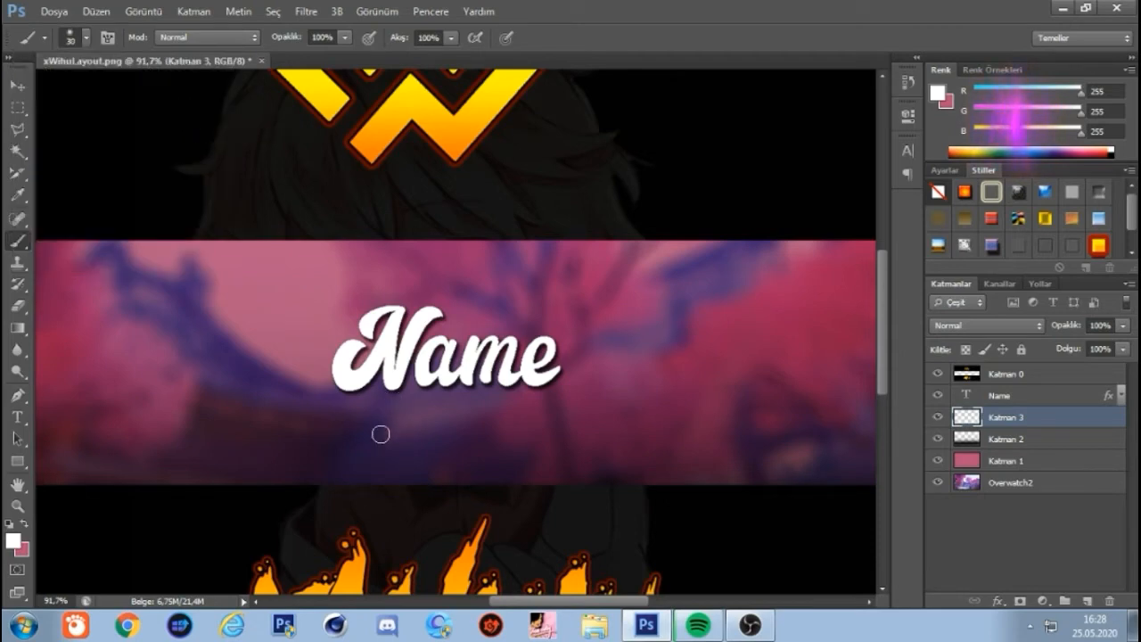
pyautogui.moveTo(388, 430); pyautogui.dragTo(569, 401)
pyautogui.hotkey('ctrl', 'z')
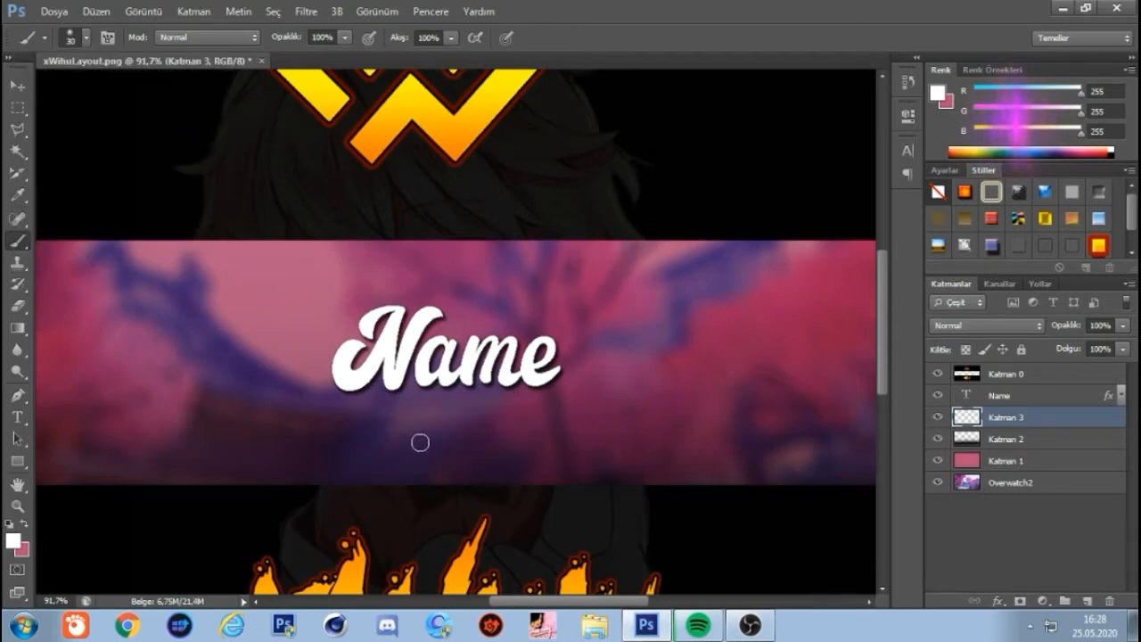
pyautogui.moveTo(415, 434); pyautogui.dragTo(606, 427)
pyautogui.hotkey('ctrl', 'z')
pyautogui.moveTo(416, 433); pyautogui.dragTo(598, 427)
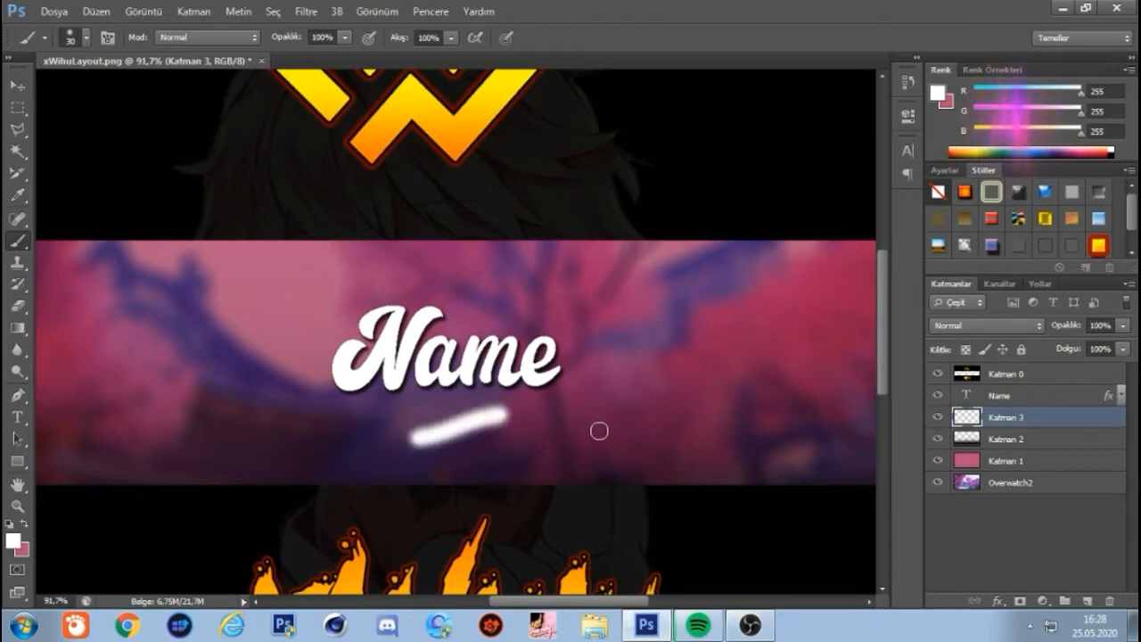
pyautogui.hotkey('ctrl', 'z')
pyautogui.moveTo(690, 425); pyautogui.dragTo(710, 421)
pyautogui.hotkey('ctrl', 'z')
pyautogui.moveTo(392, 438); pyautogui.dragTo(611, 420)
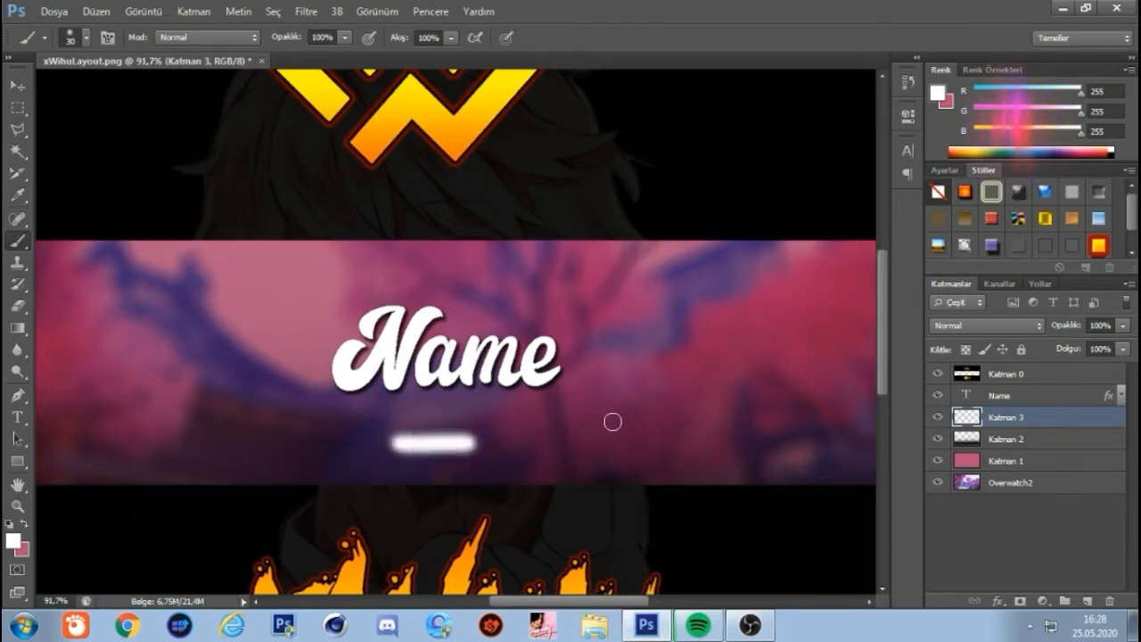
pyautogui.hotkey('ctrl', 'z')
# - Paint a short, slightly rising white stroke below the Name text and move it beneath the word's last letters
pyautogui.moveTo(389, 436); pyautogui.dragTo(495, 413)
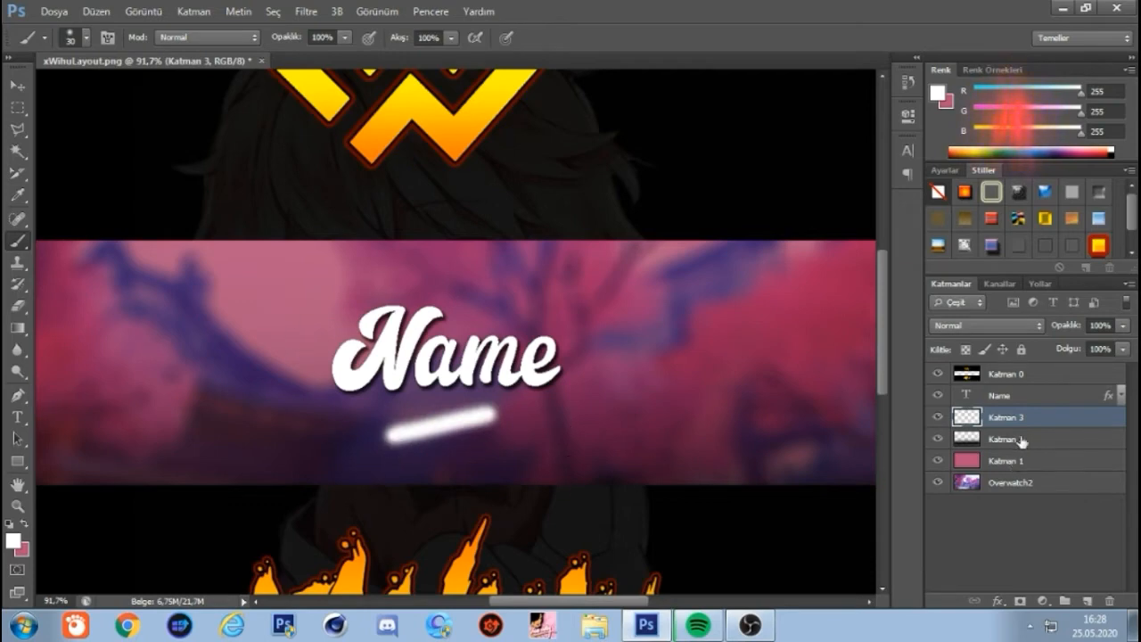
pyautogui.press('v')
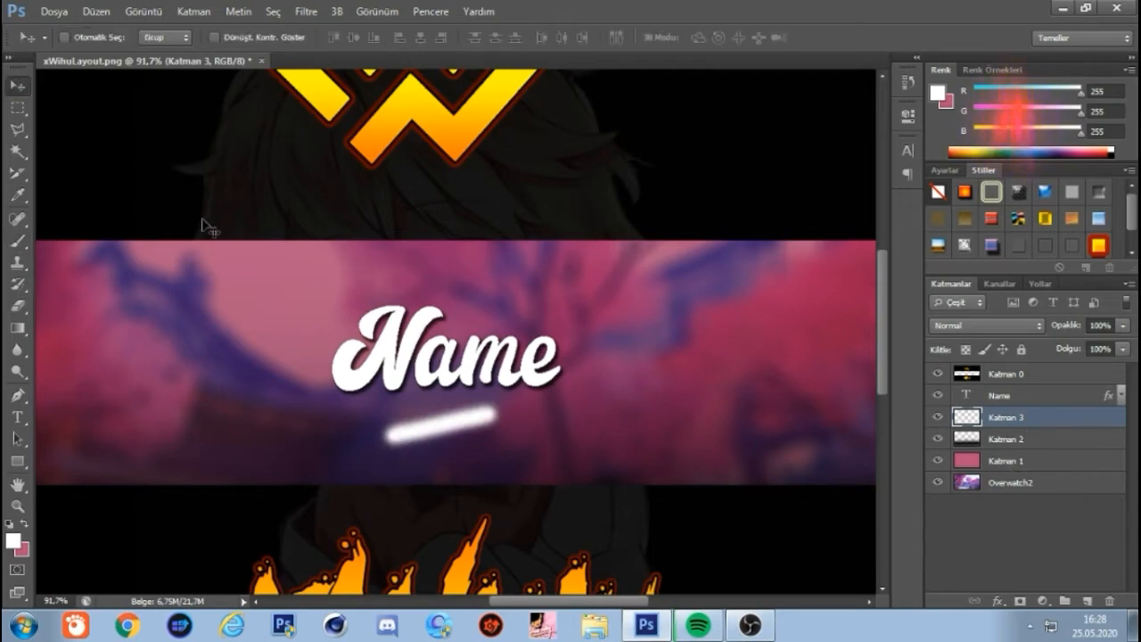
pyautogui.moveTo(457, 443); pyautogui.dragTo(539, 424)
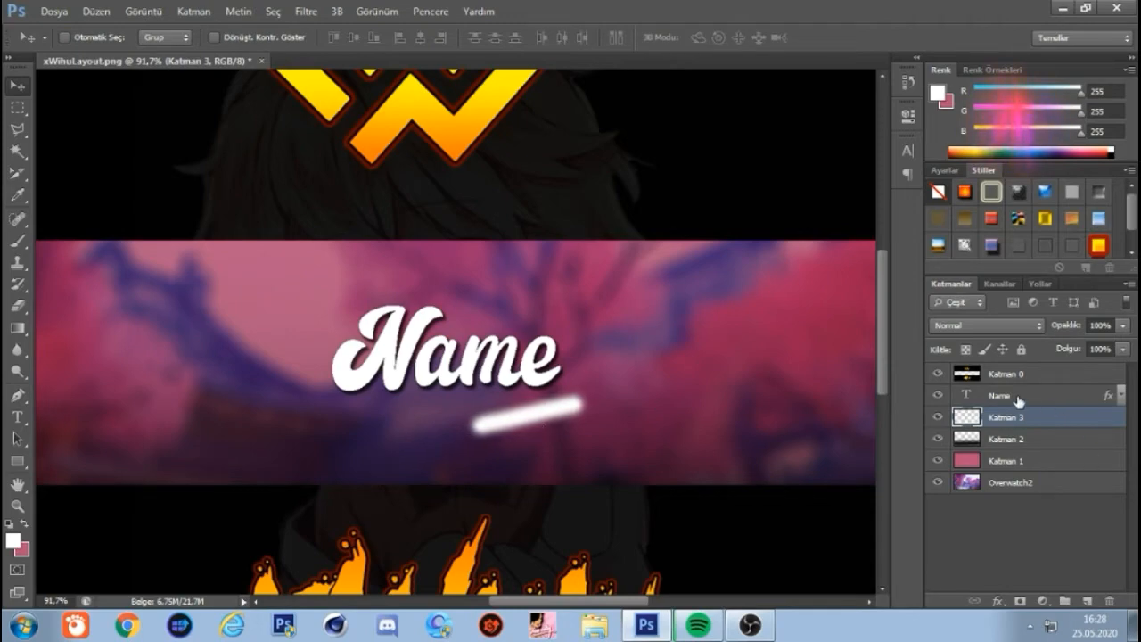
# - Add an empty layer for the Brush tool and place it directly above the Name text layer
pyautogui.click(1087, 602)
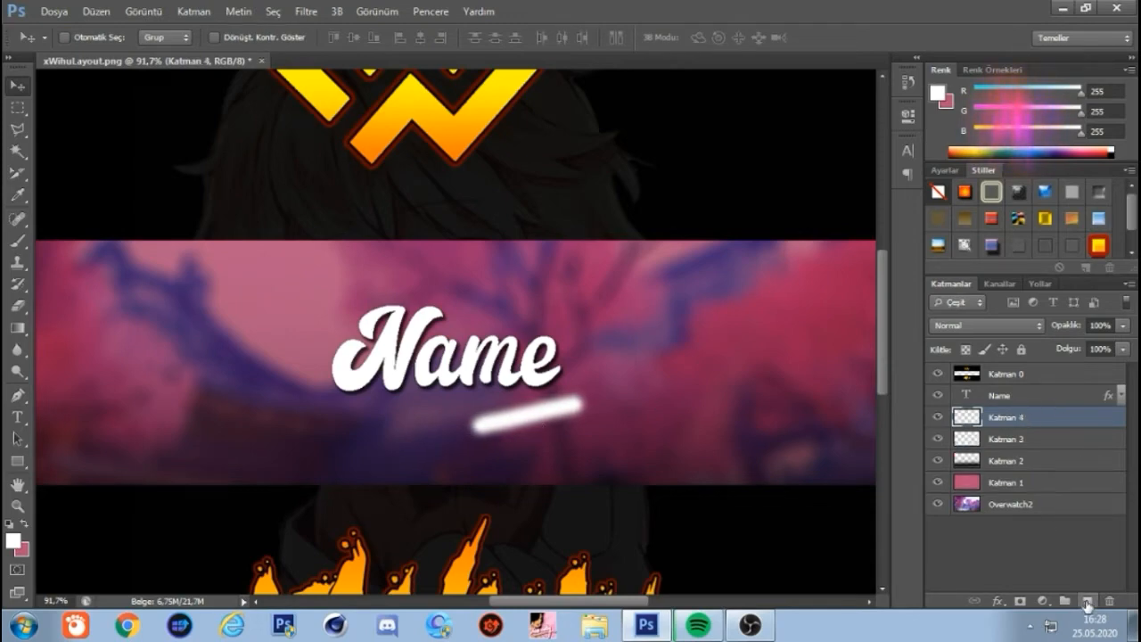
pyautogui.moveTo(1031, 388); pyautogui.dragTo(1032, 391)
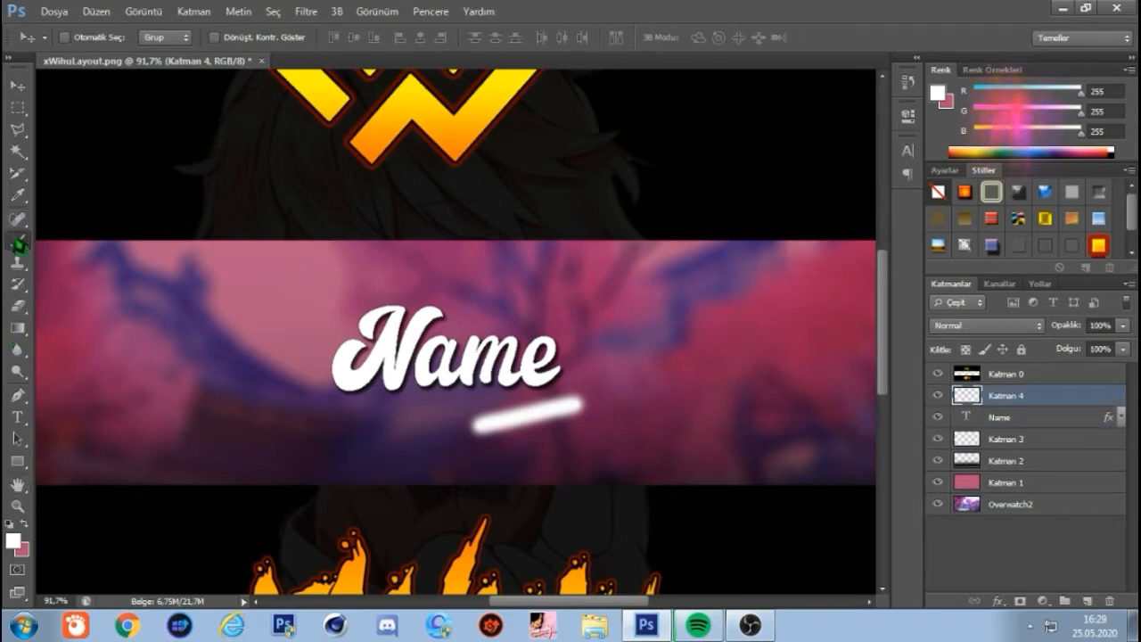
pyautogui.click(17, 241)
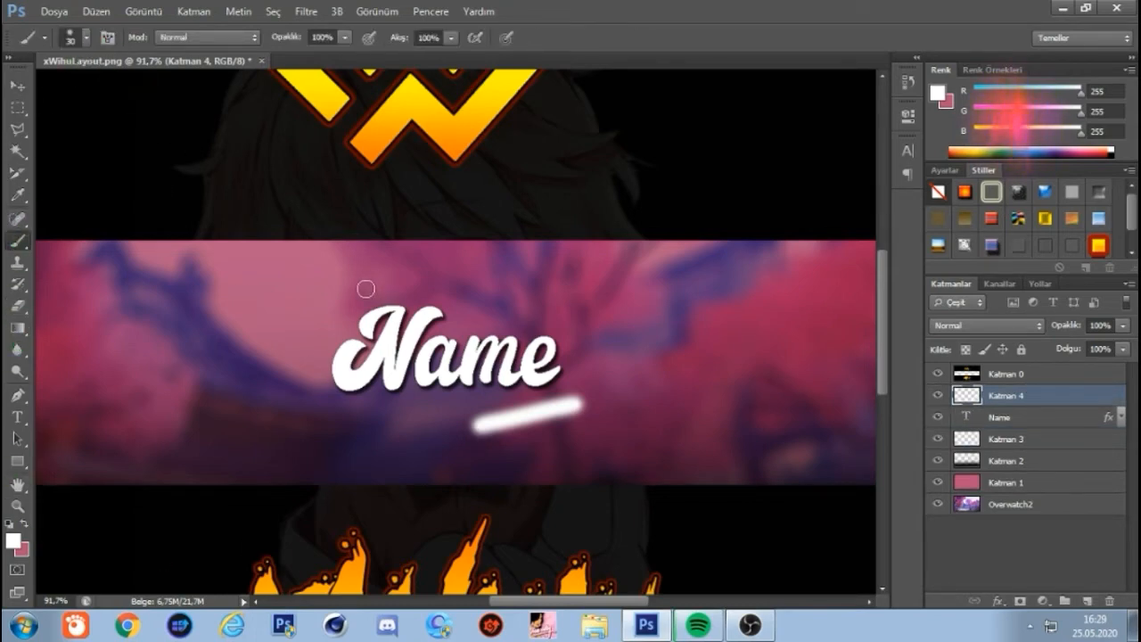
# - Set the soft brush size to 120 px
pyautogui.click(85, 37)
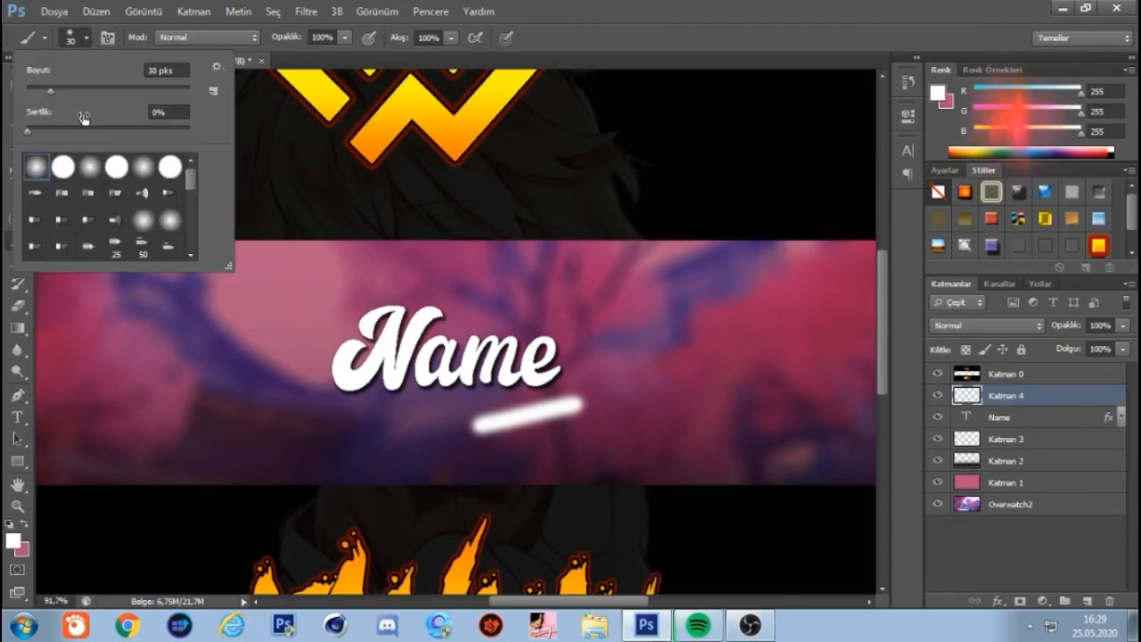
pyautogui.click(178, 71)
pyautogui.write('1')
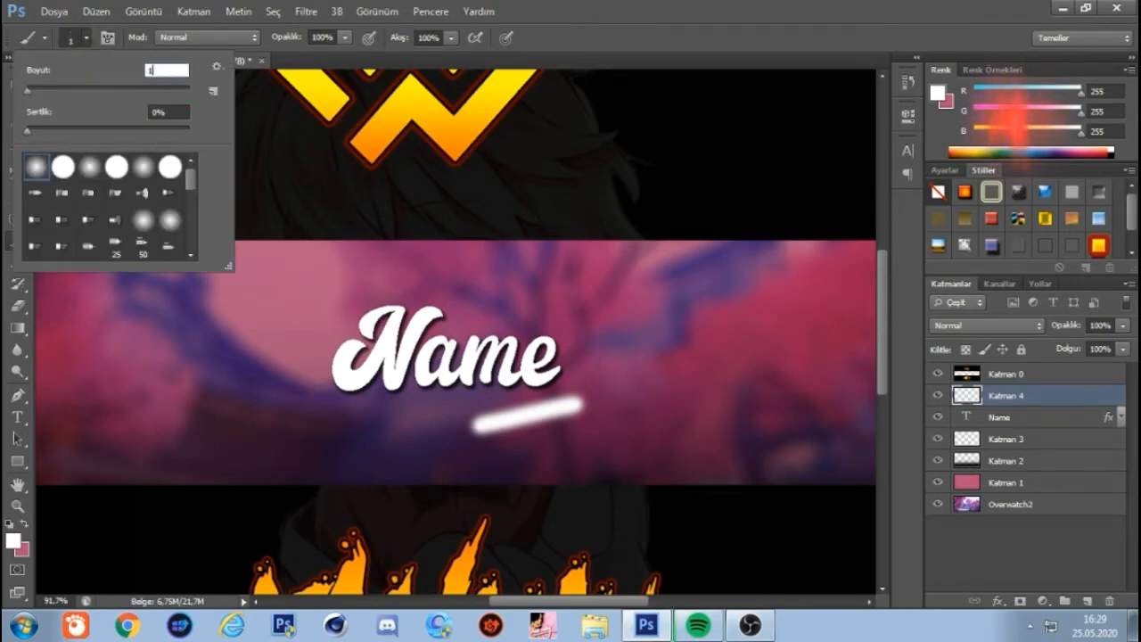
pyautogui.write('50')
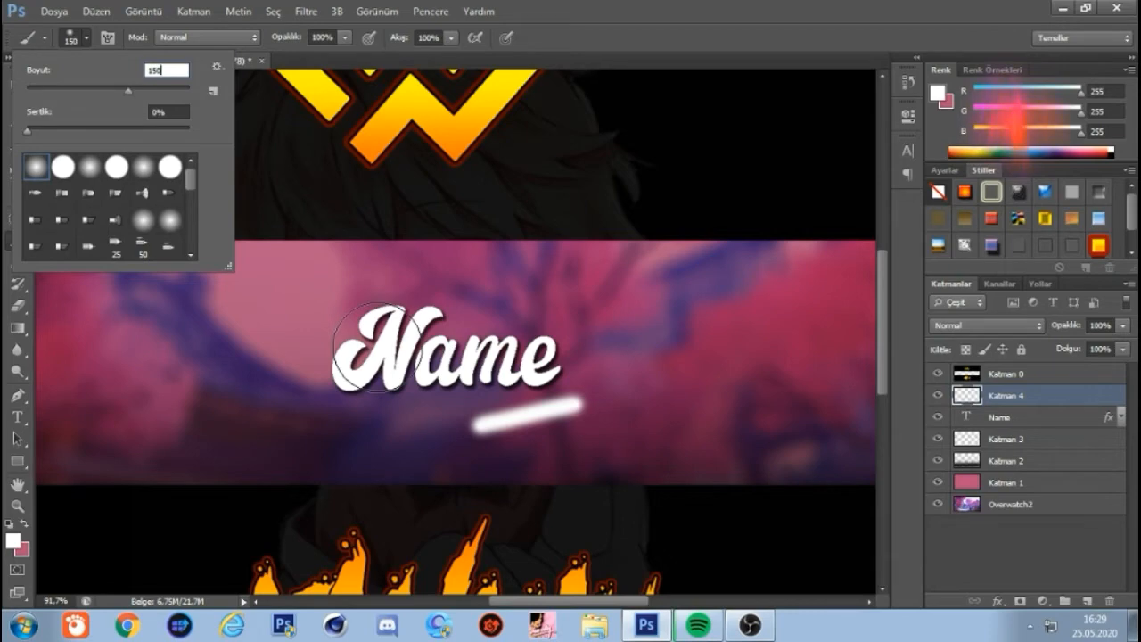
pyautogui.press('BackSpace')
pyautogui.press('BackSpace')
pyautogui.write('20')
pyautogui.press('Return')
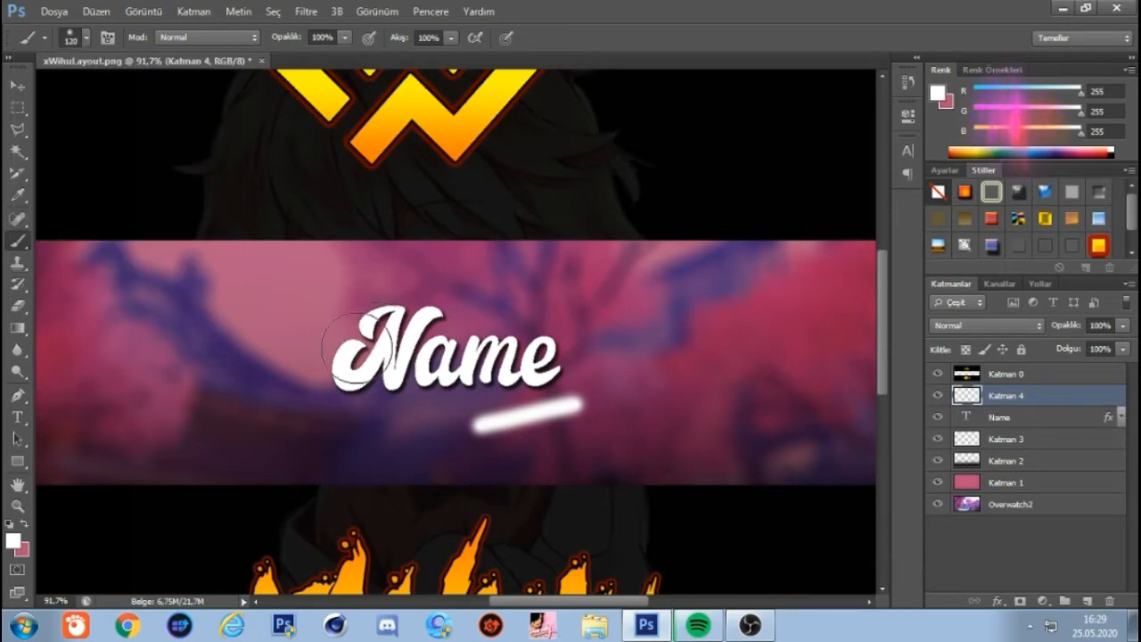
pyautogui.moveTo(365, 357); pyautogui.dragTo(589, 358)
pyautogui.hotkey('ctrl', 'z')
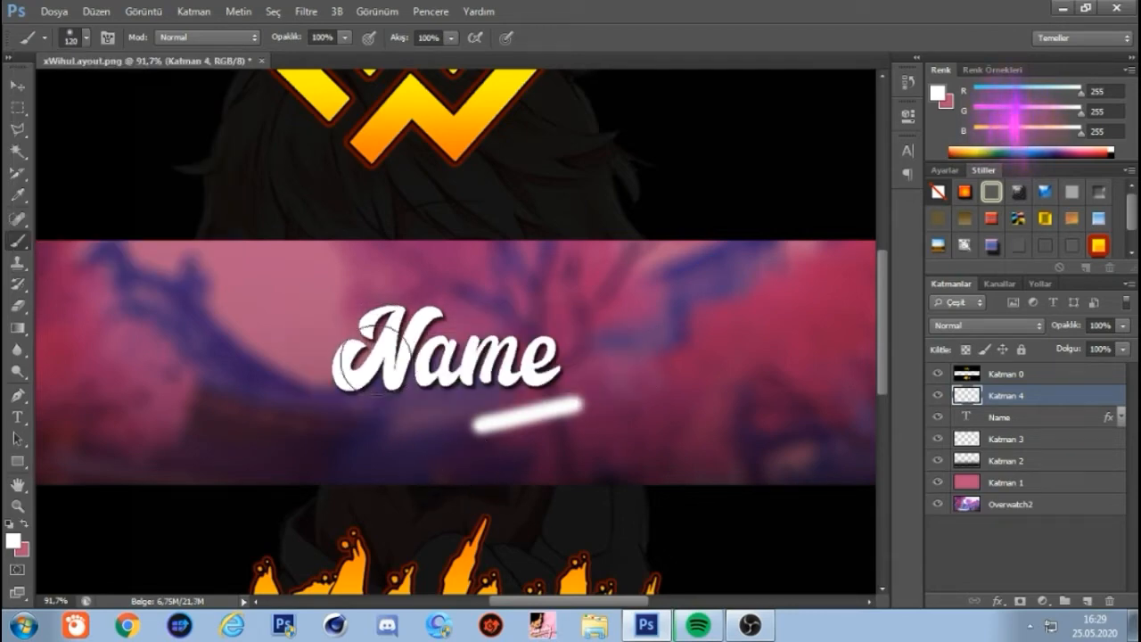
pyautogui.moveTo(352, 352); pyautogui.dragTo(580, 352)
pyautogui.hotkey('ctrl', 'z')
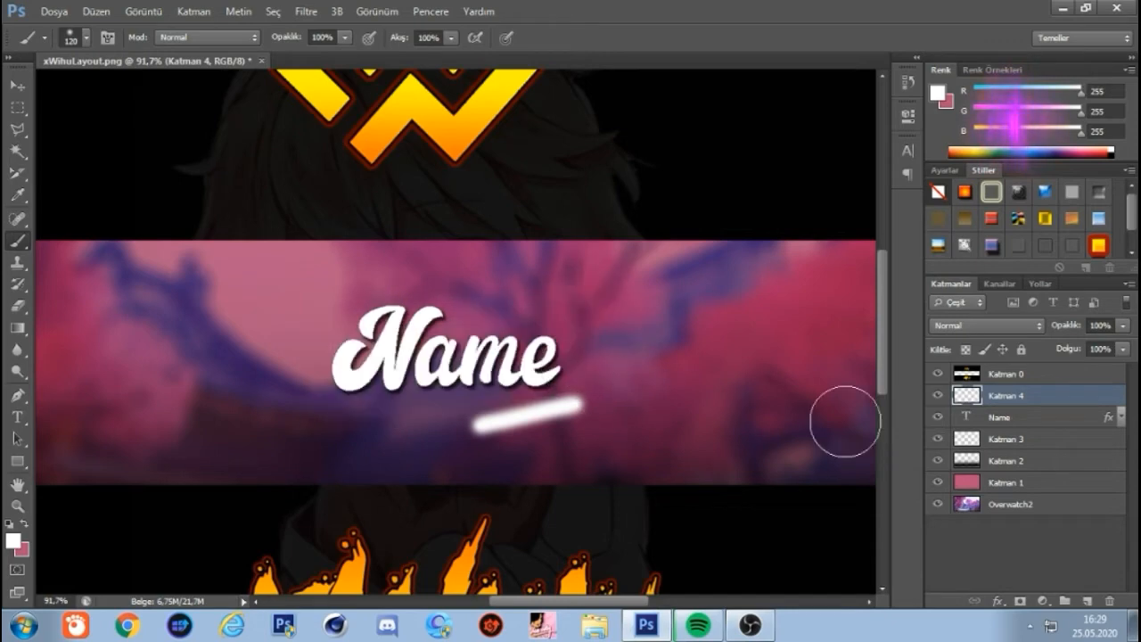
# - Rotate the Name text slightly counterclockwise, to -3.83°, and apply the transformation
pyautogui.click(1000, 417)
pyautogui.click(18, 85)
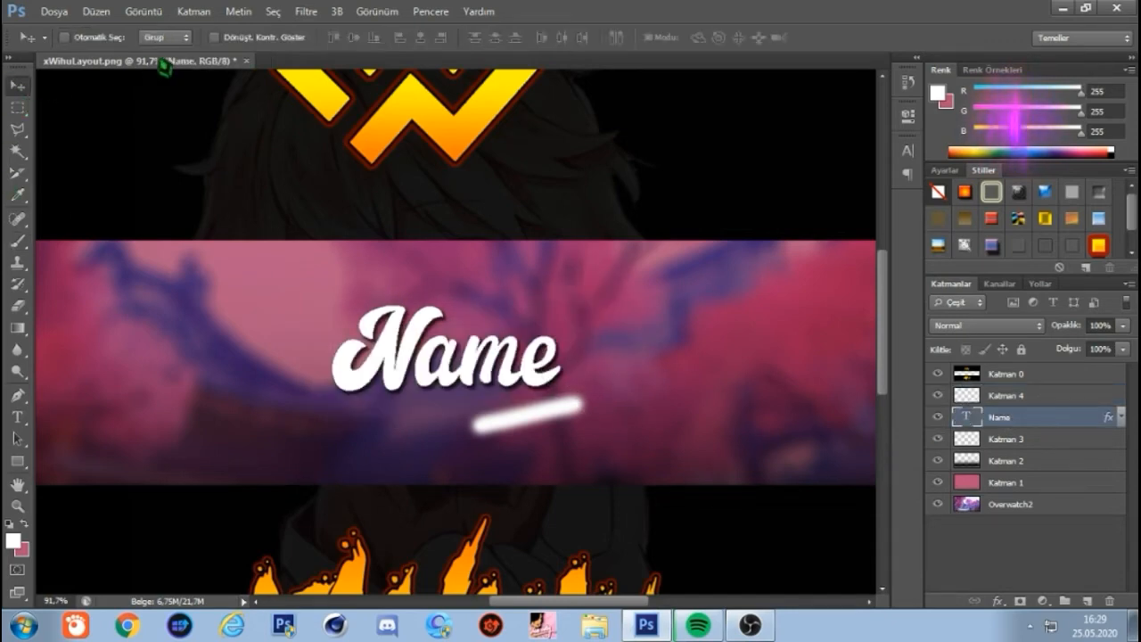
pyautogui.moveTo(575, 401); pyautogui.dragTo(608, 446)
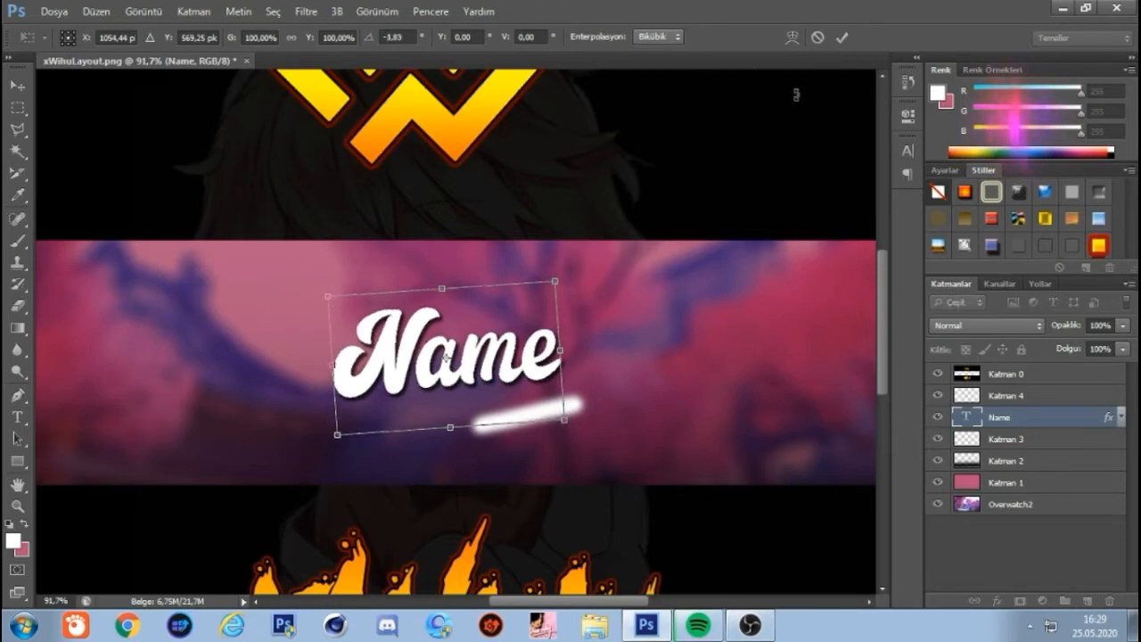
pyautogui.click(18, 241)
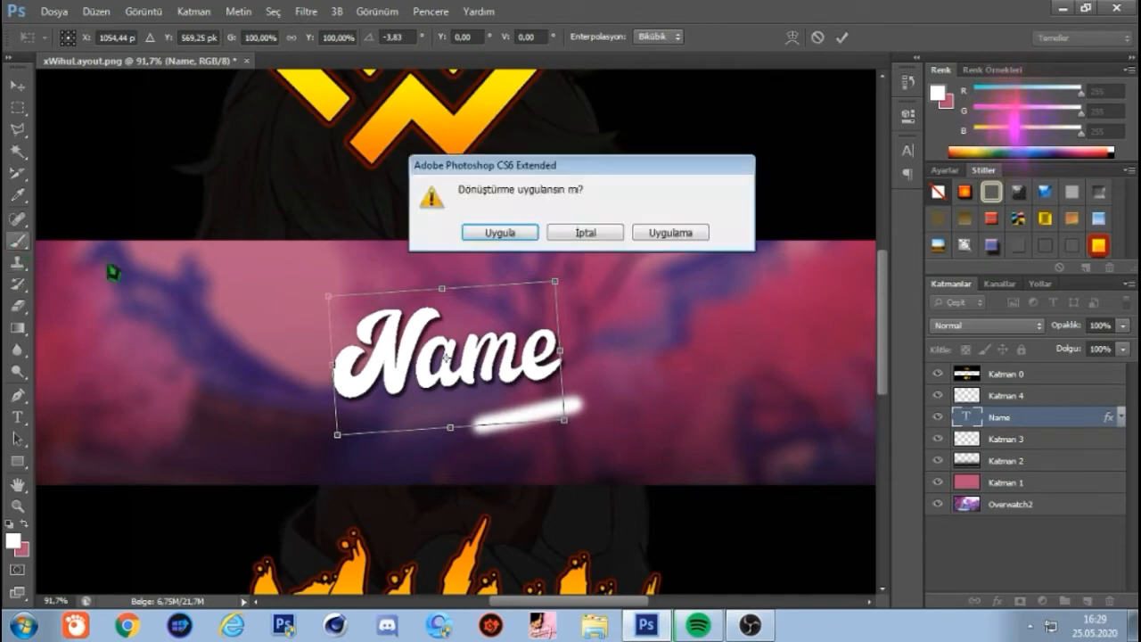
pyautogui.click(517, 233)
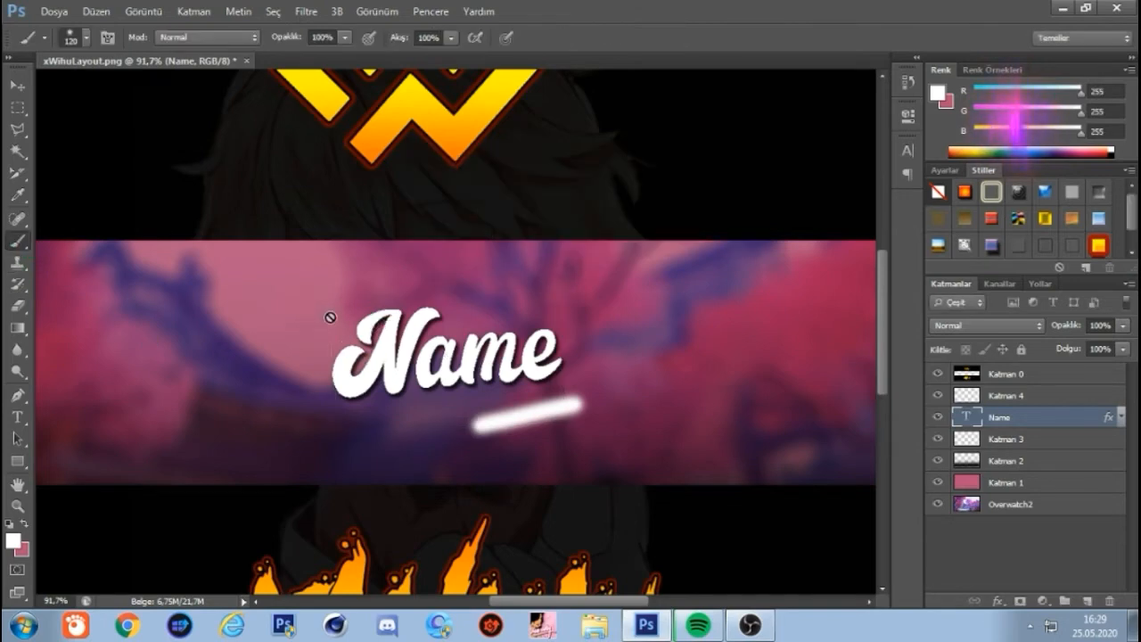
# - Paint a soft white stroke across the Name text on Katman 4 and shift it slightly down and to the left
pyautogui.click(1007, 396)
pyautogui.moveTo(352, 356); pyautogui.dragTo(552, 344)
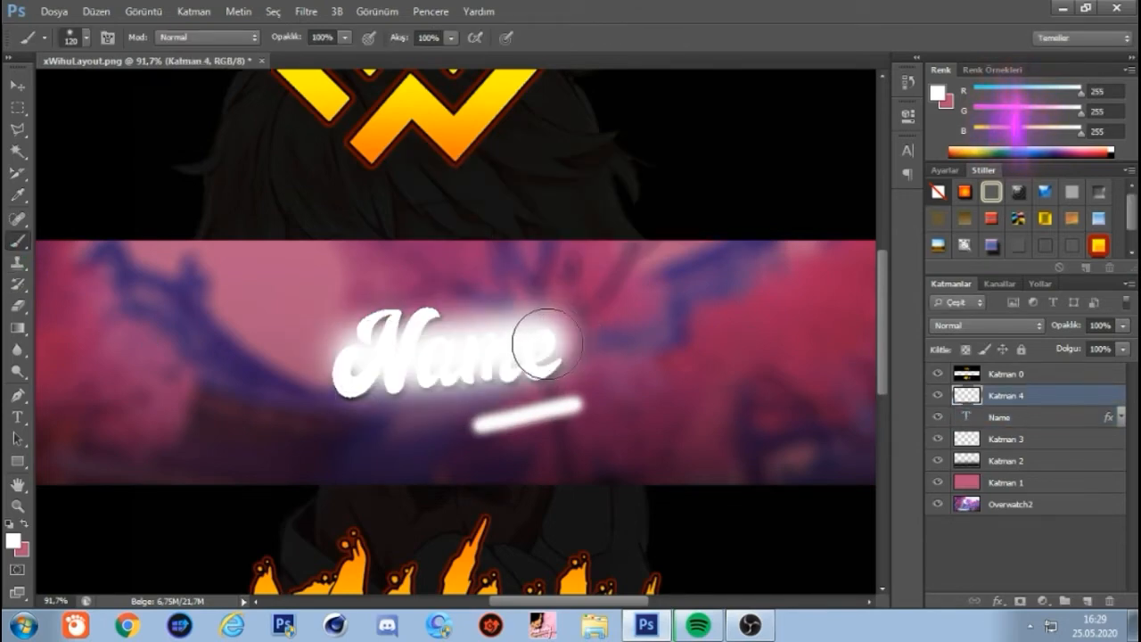
pyautogui.click(18, 85)
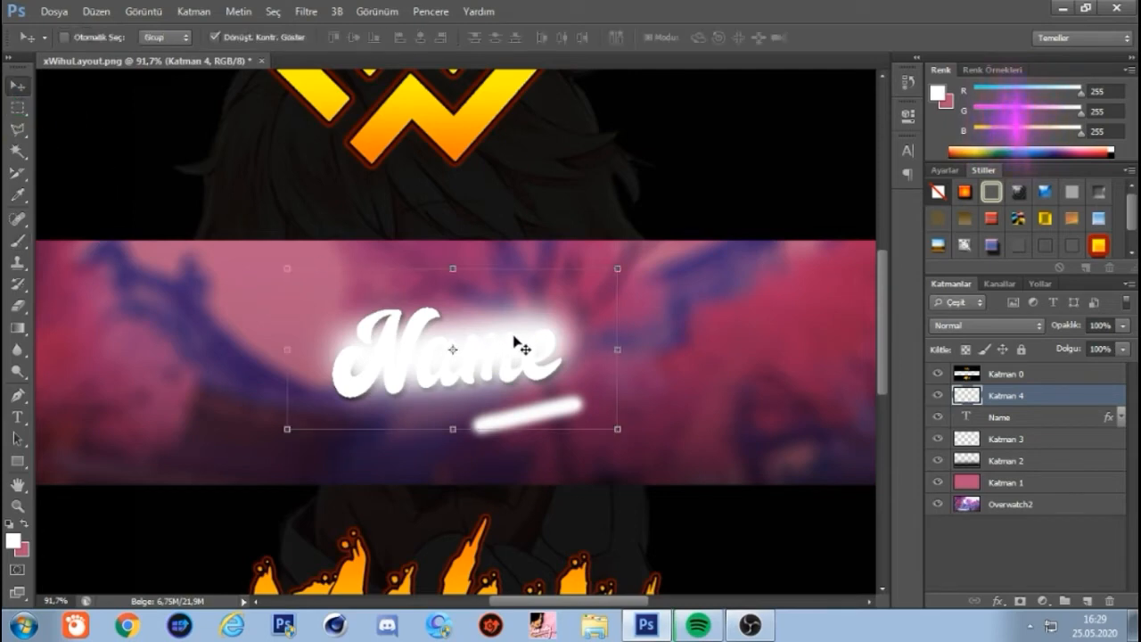
pyautogui.moveTo(508, 349); pyautogui.dragTo(504, 353)
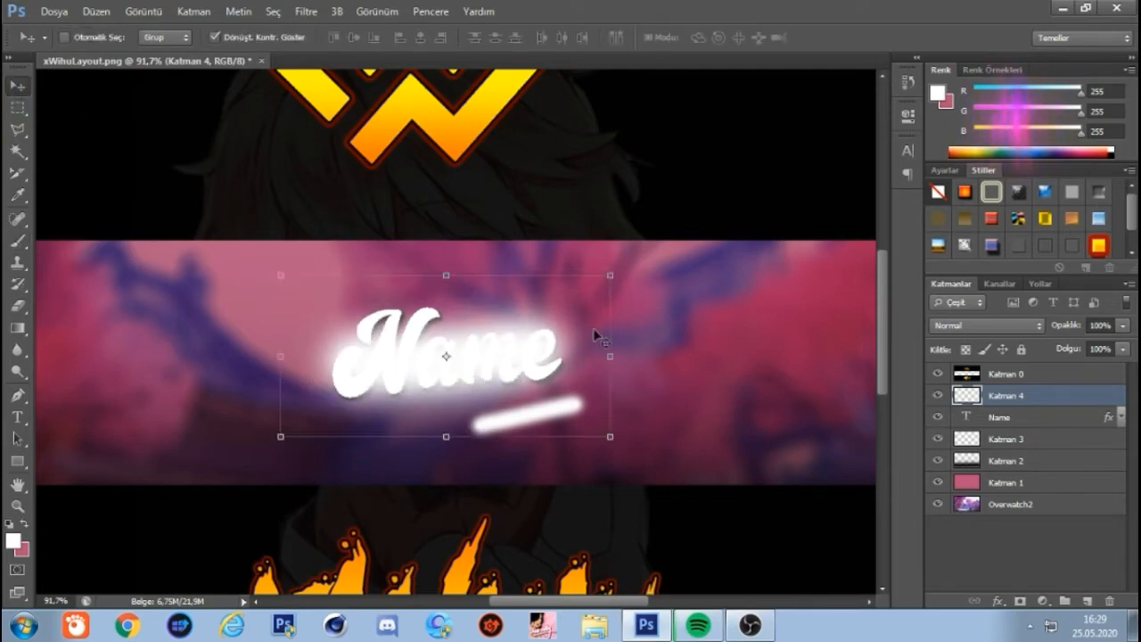
# - Set the blend mode of Katman 4 to Linear Dodge (Doğrusal Soldurma (Ekle)) and its opacity to 15%
pyautogui.click(1014, 328)
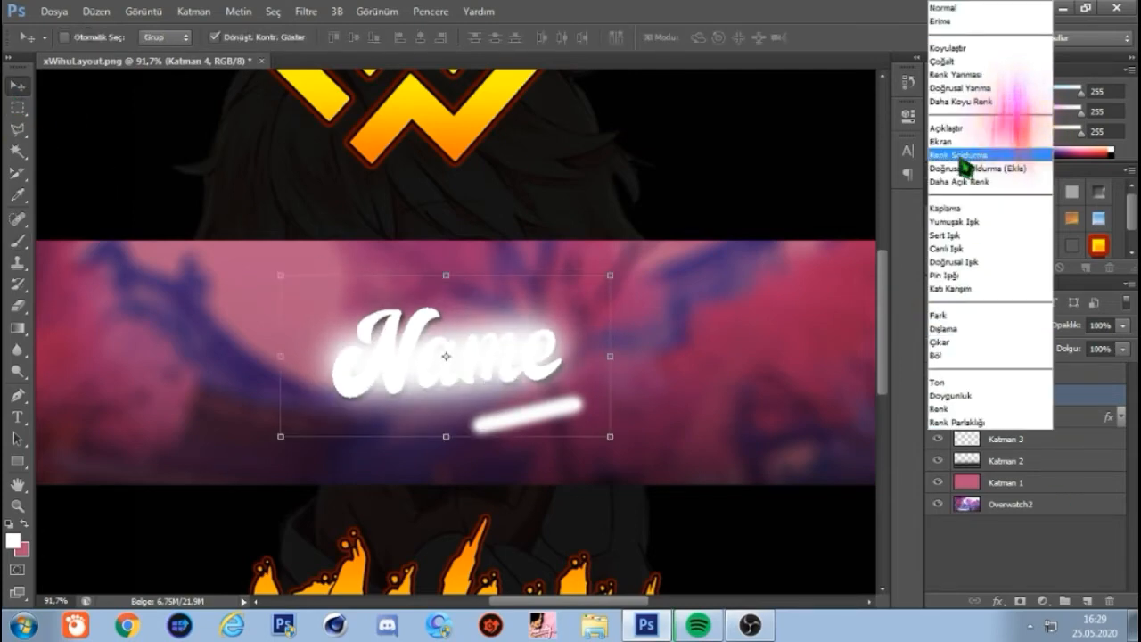
pyautogui.click(1023, 162)
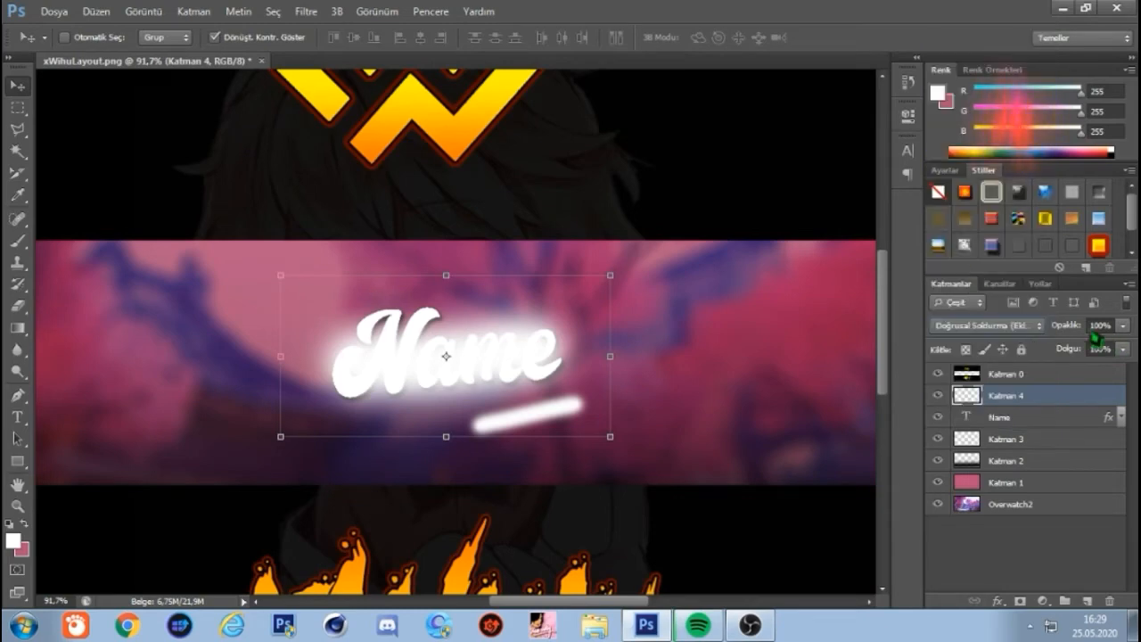
pyautogui.moveTo(1075, 331); pyautogui.dragTo(1002, 349)
pyautogui.click(1122, 327)
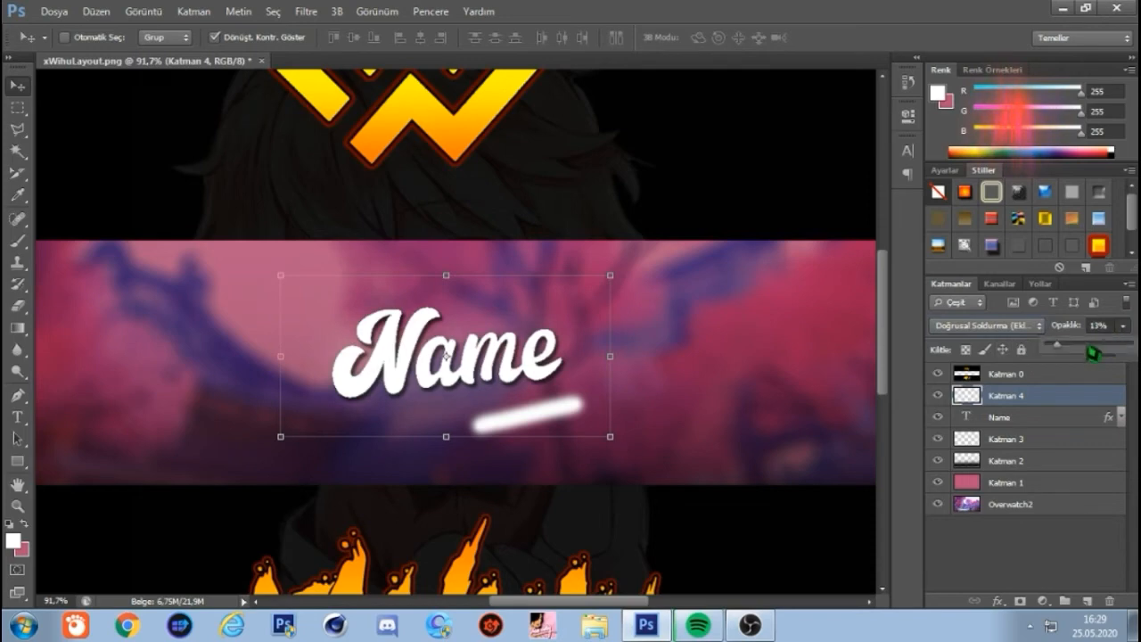
pyautogui.click(1100, 328)
pyautogui.write('15')
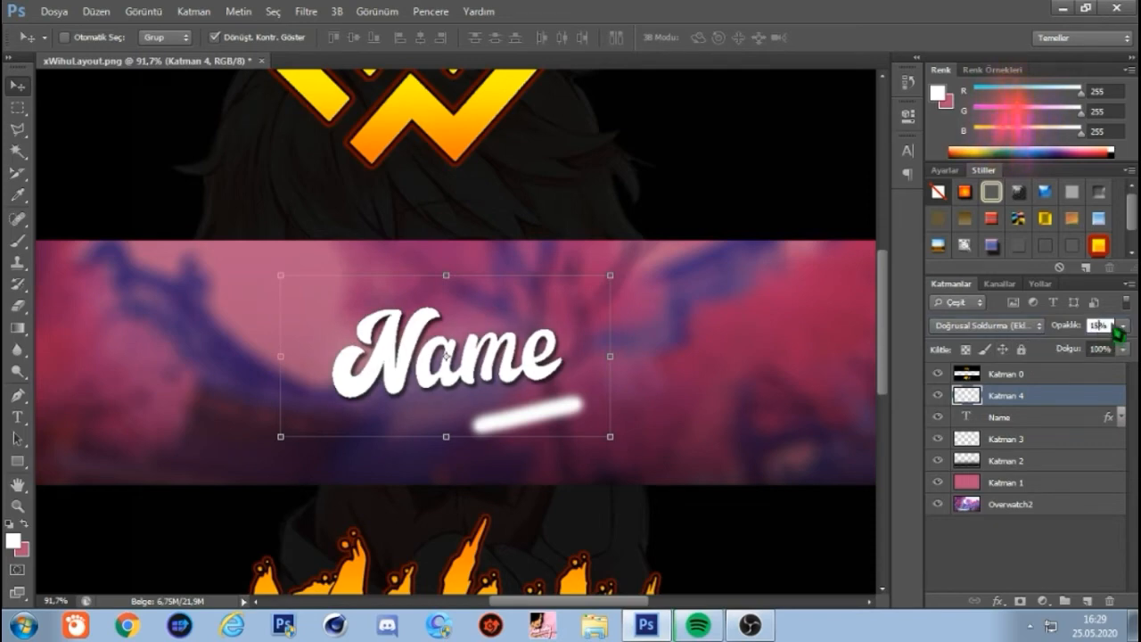
pyautogui.press('Return')
# - Squash the white stroke on Katman 3 to about 79% of its height, move it up closer to the Name text and hide the transform controls
pyautogui.click(1022, 446)
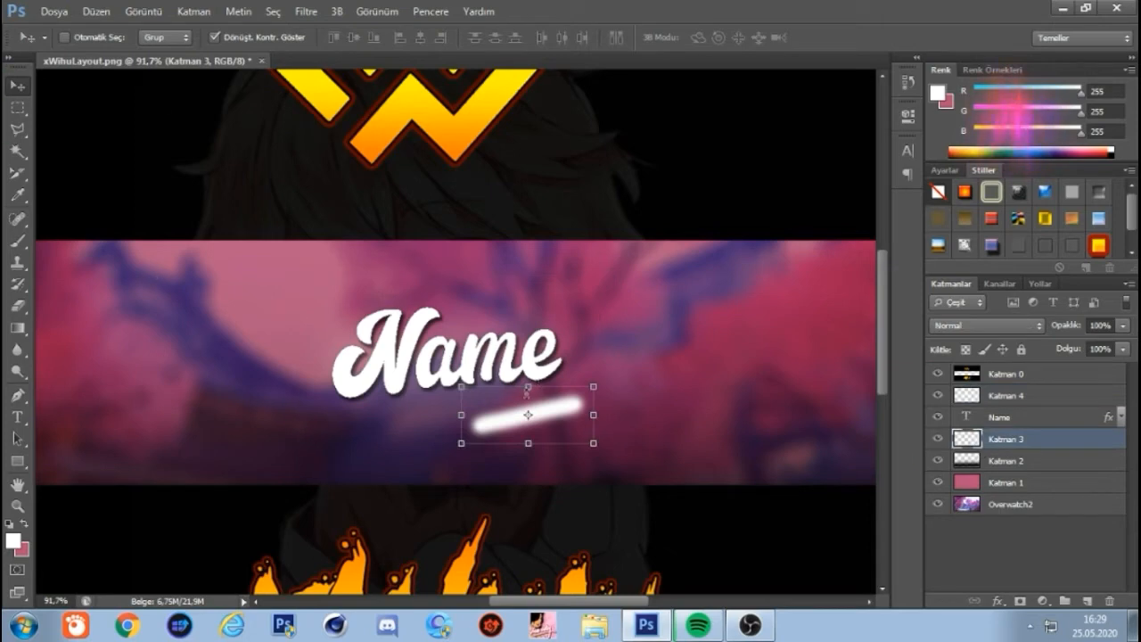
pyautogui.click(528, 386)
pyautogui.moveTo(527, 390); pyautogui.dragTo(528, 396)
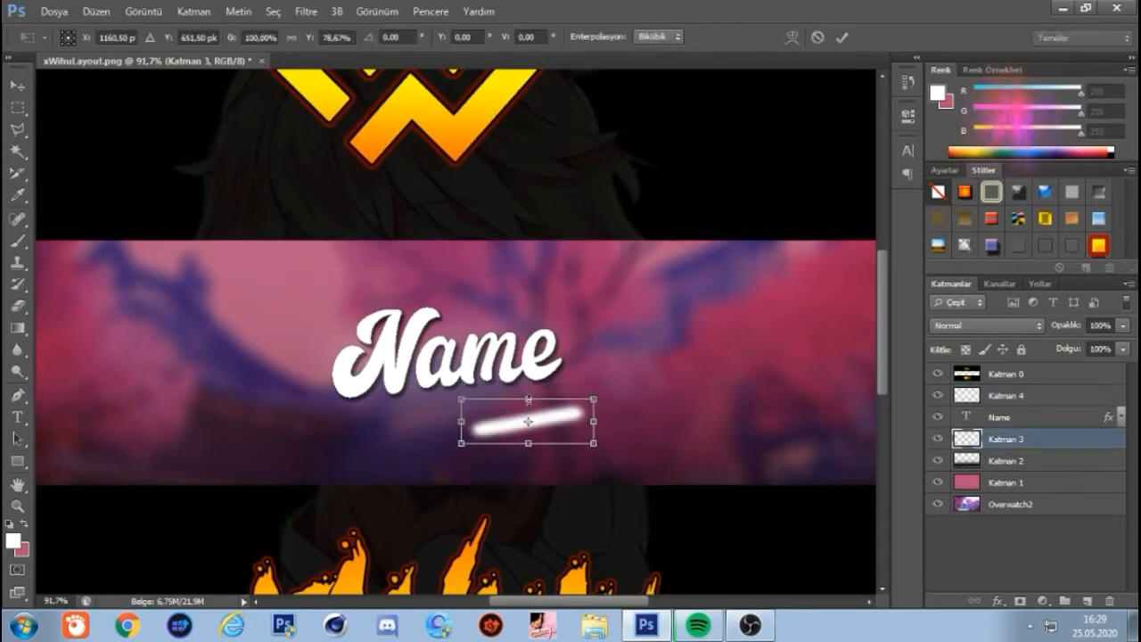
pyautogui.moveTo(567, 435)
pyautogui.mouseDown()
pyautogui.moveTo(556, 419)
pyautogui.moveTo(567, 410)
pyautogui.mouseUp()
pyautogui.press('Return')
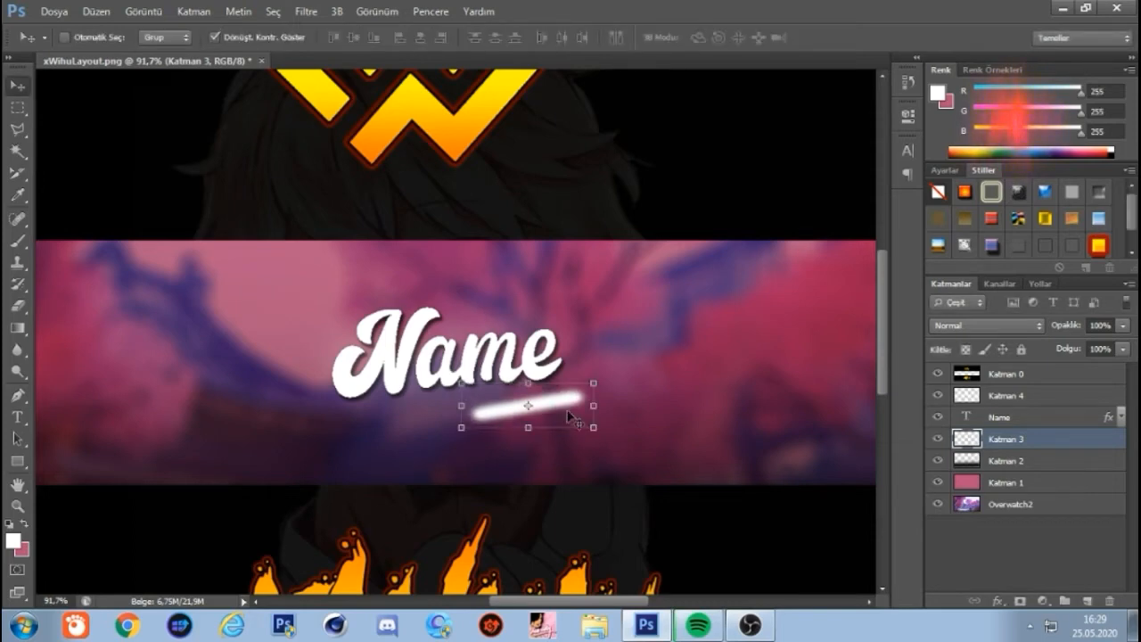
pyautogui.click(214, 37)
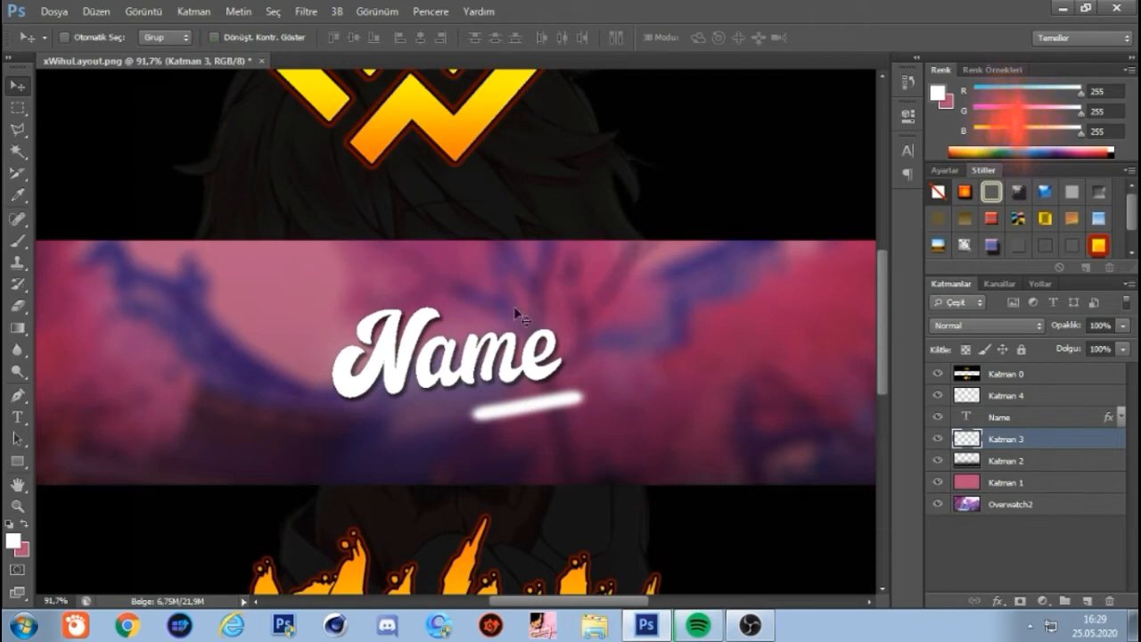
# - Add a Brightness/Contrast (Parlaklık/Kontrast) adjustment layer above Katman 4 with brightness -20 and contrast 40
pyautogui.click(17, 505)
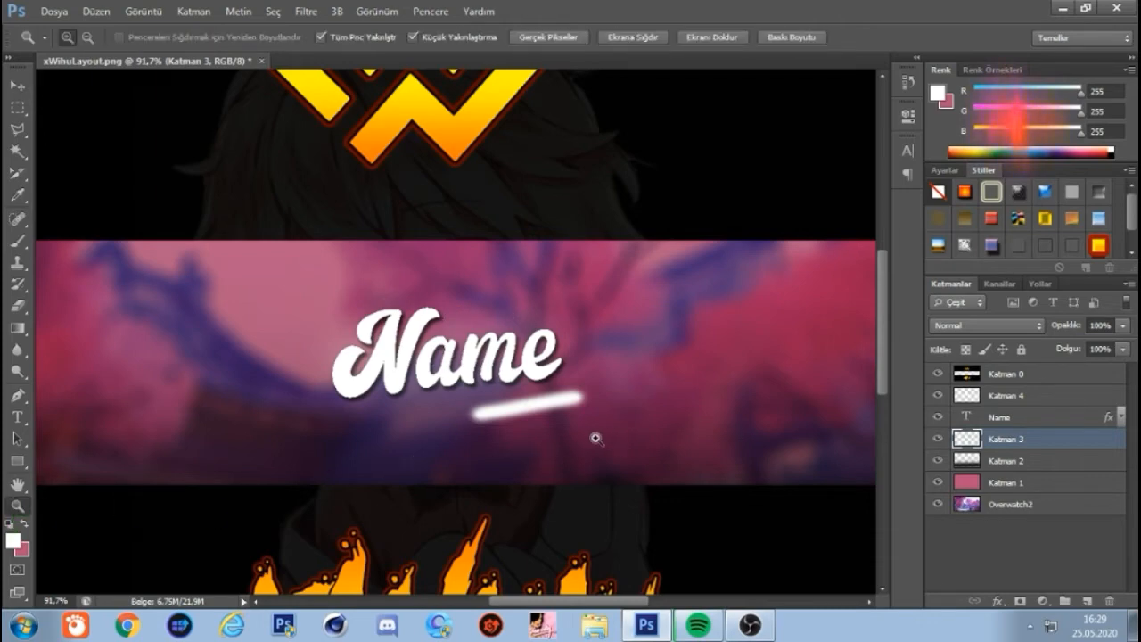
pyautogui.moveTo(614, 438); pyautogui.dragTo(550, 458)
pyautogui.moveTo(635, 438); pyautogui.dragTo(642, 435)
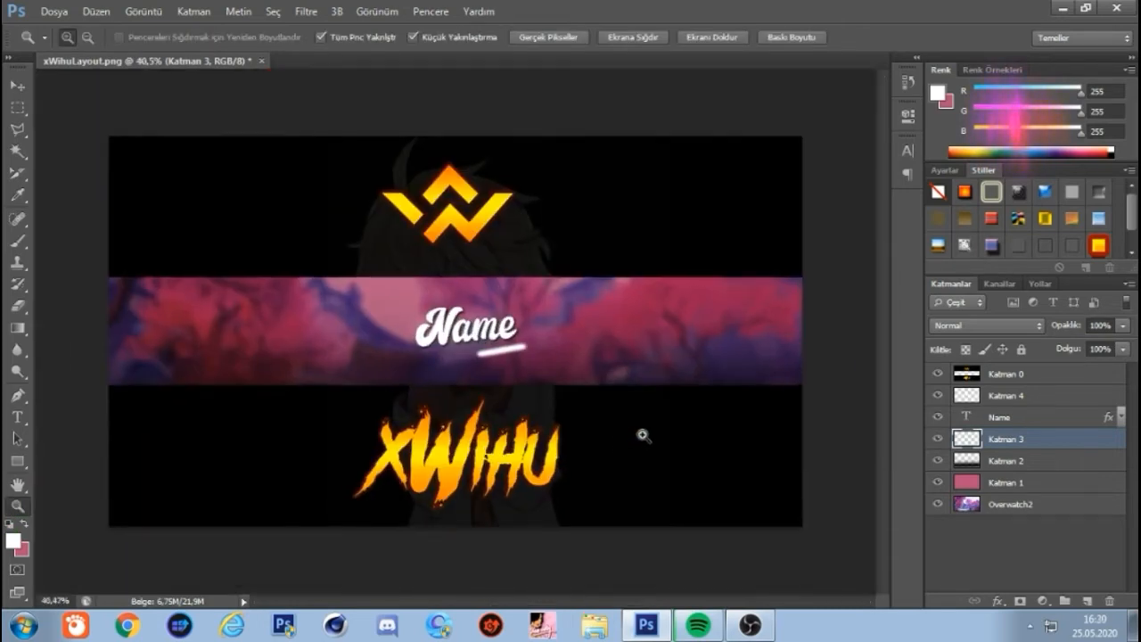
pyautogui.click(1021, 395)
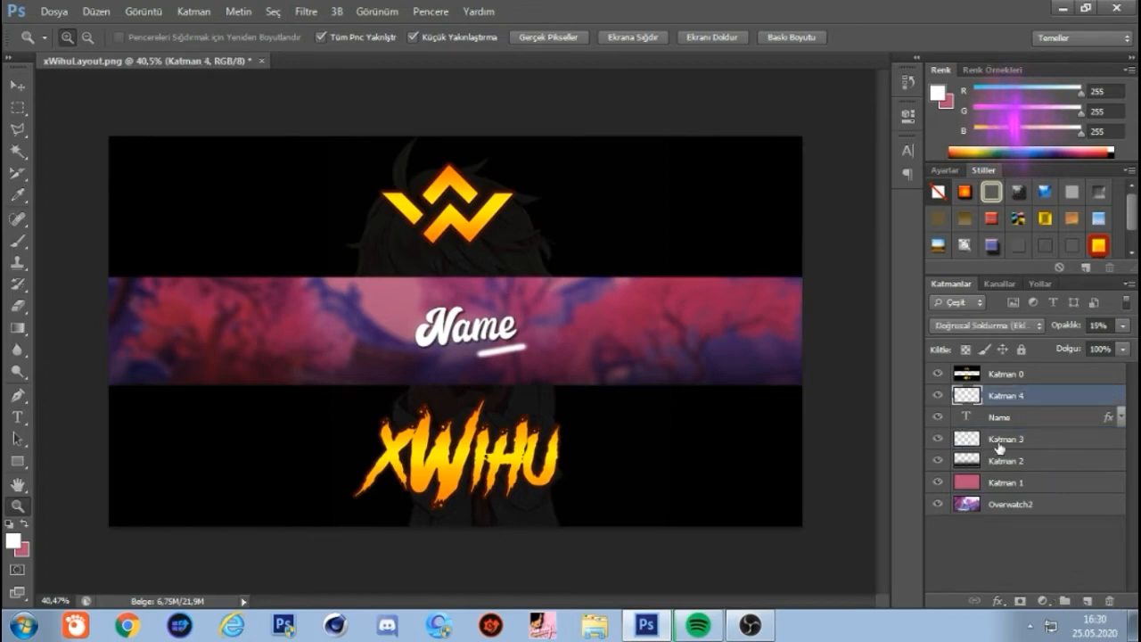
pyautogui.click(1042, 601)
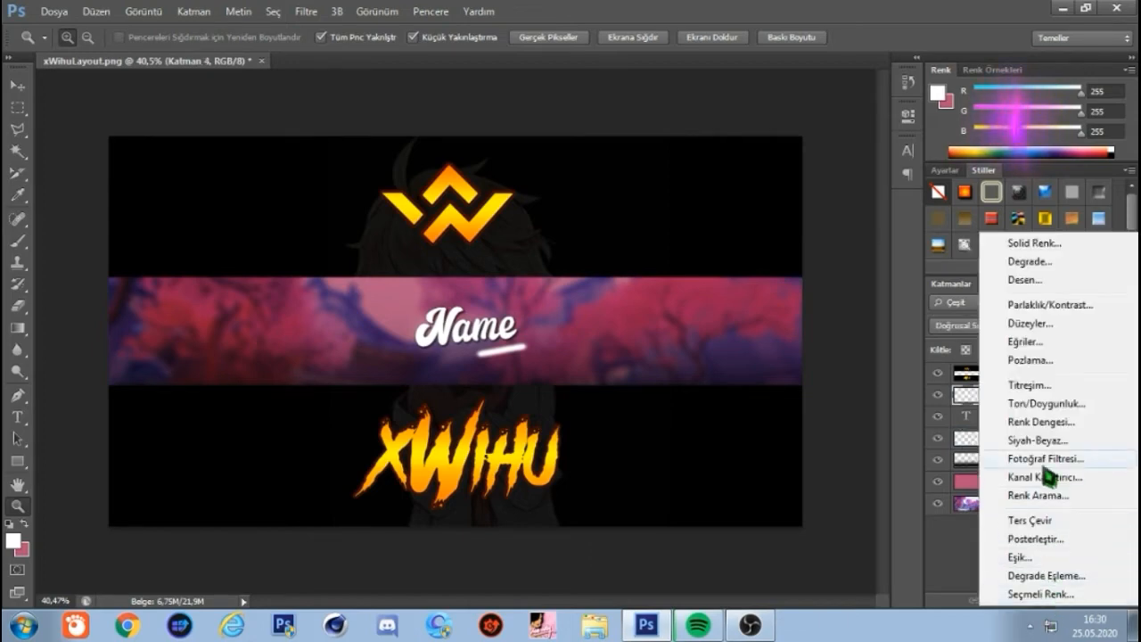
pyautogui.click(1045, 306)
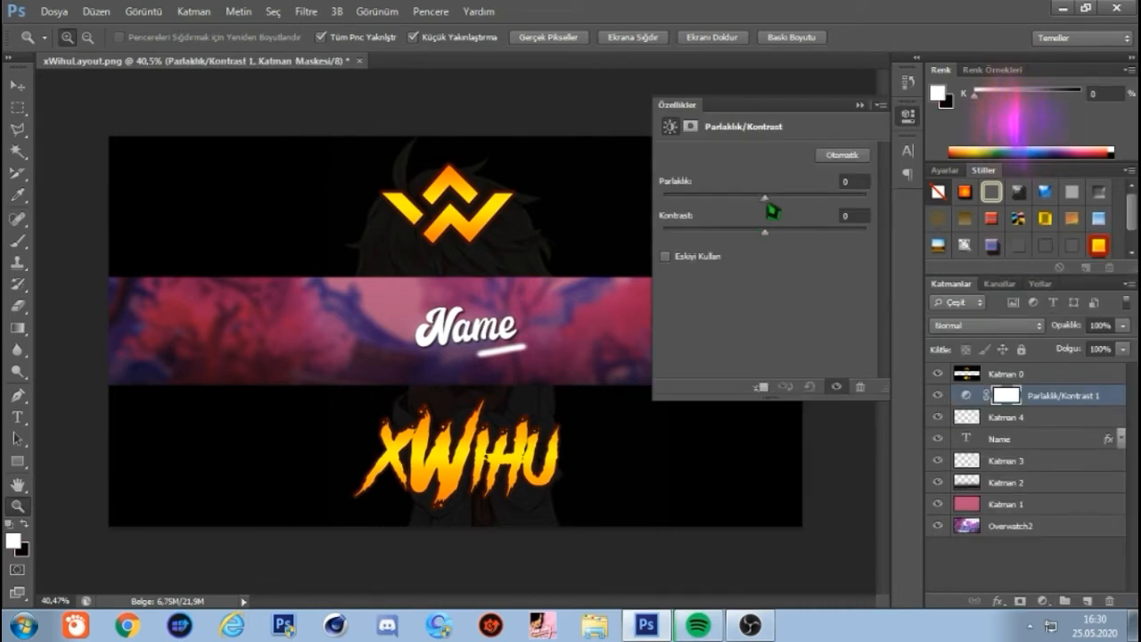
pyautogui.moveTo(768, 204); pyautogui.dragTo(756, 212)
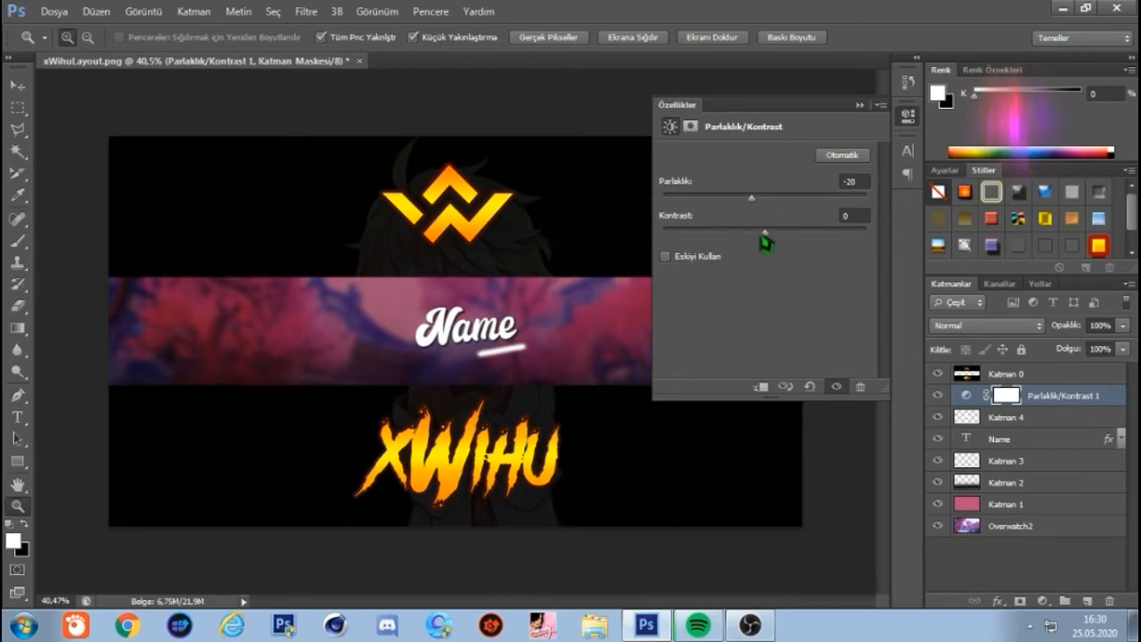
pyautogui.moveTo(774, 234); pyautogui.dragTo(803, 231)
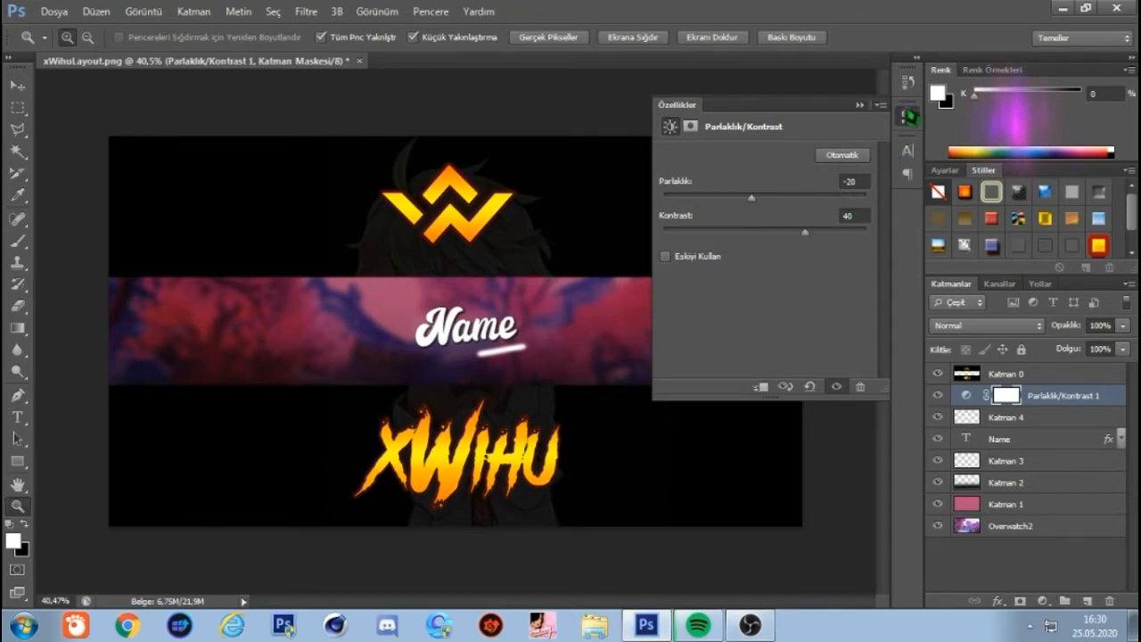
pyautogui.click(908, 114)
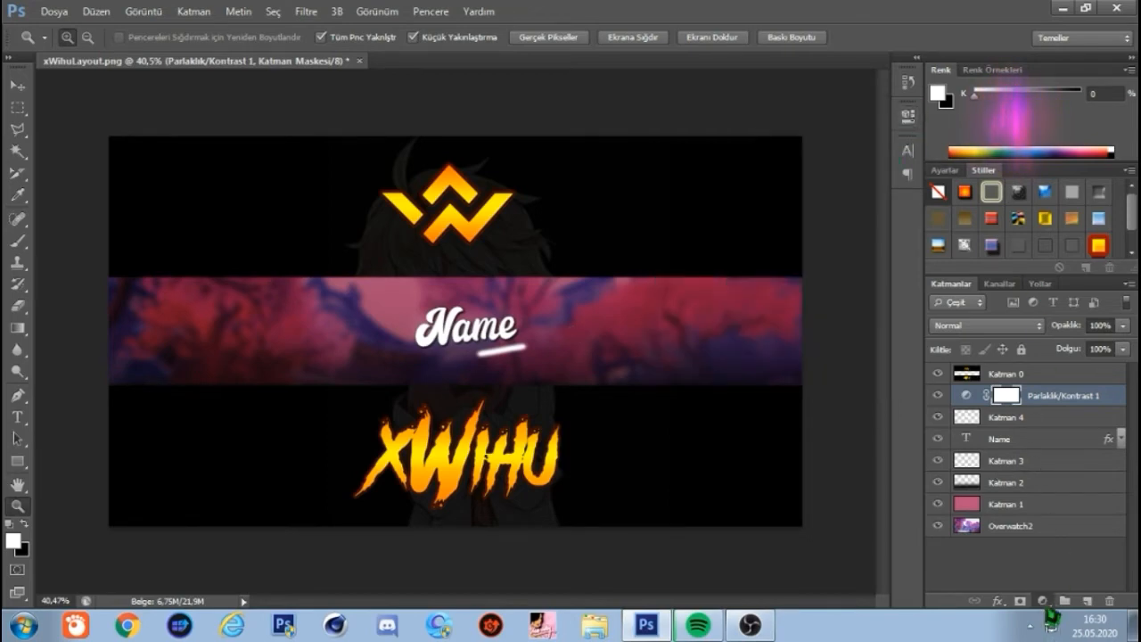
# - Add a Hue/Saturation (Ton/Doygunluk) adjustment layer above the Brightness/Contrast layer and set its hue to -10
pyautogui.click(1042, 601)
pyautogui.click(1045, 400)
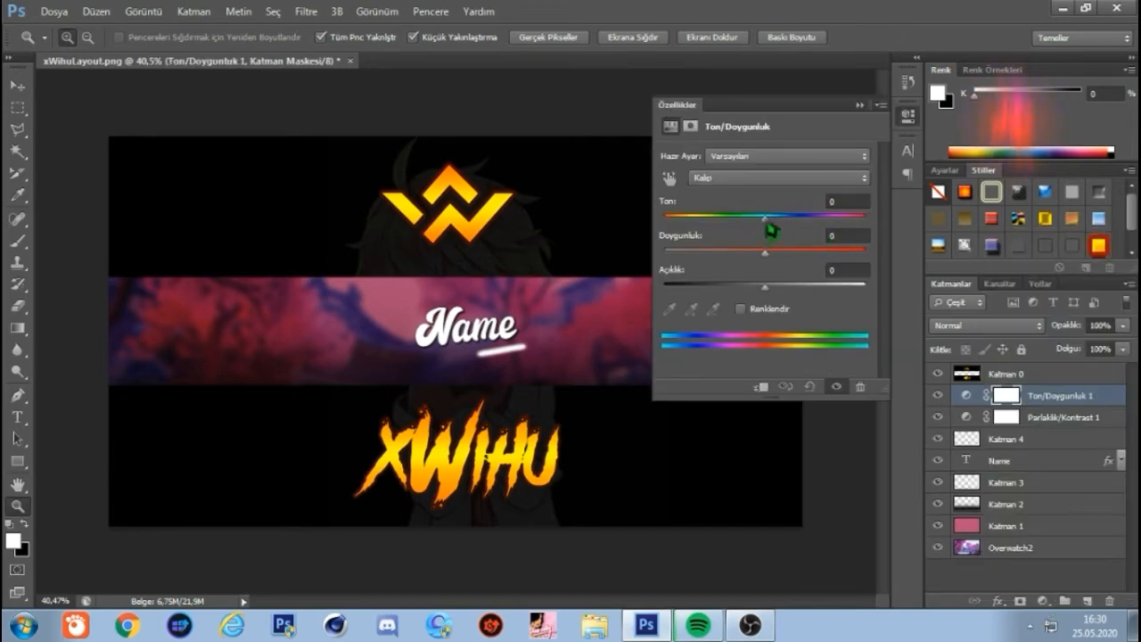
pyautogui.moveTo(766, 224); pyautogui.dragTo(759, 225)
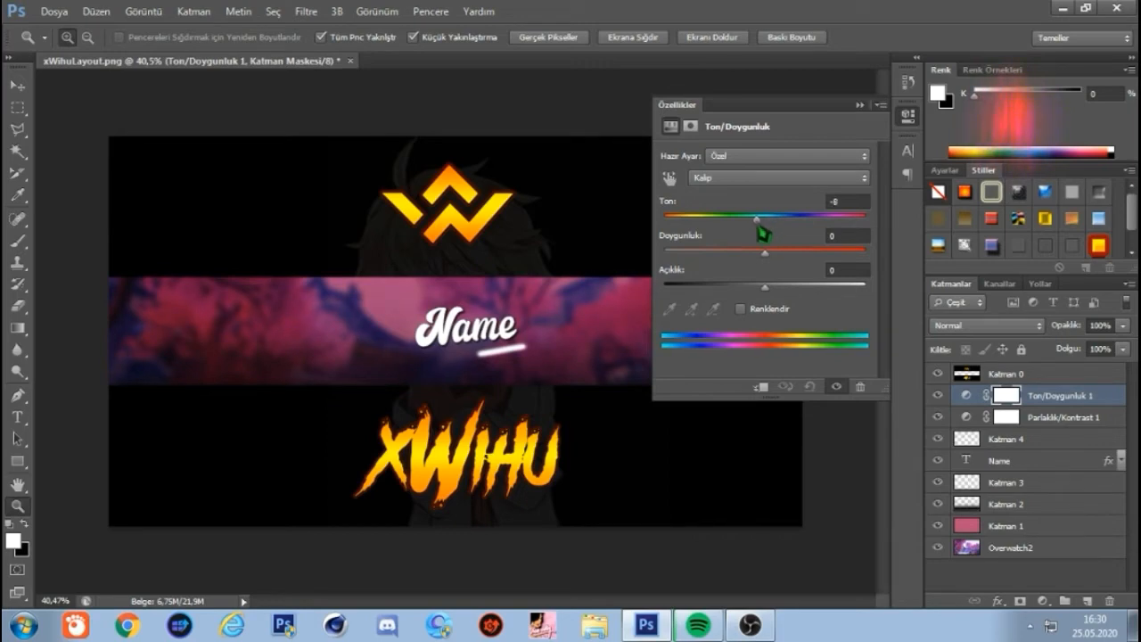
pyautogui.click(847, 201)
pyautogui.write('-')
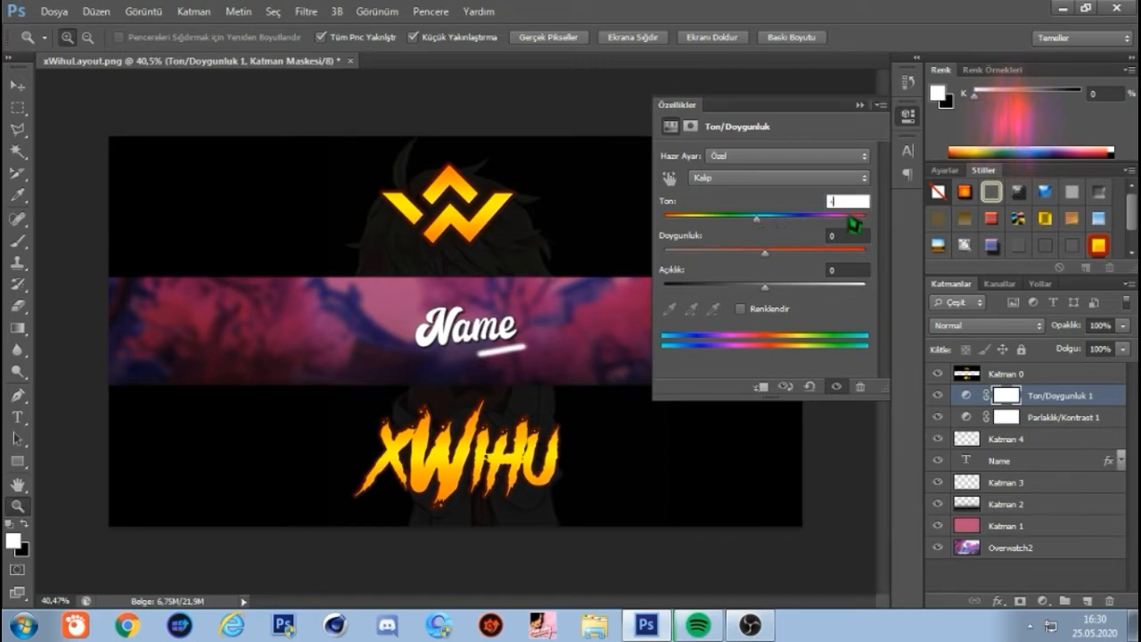
pyautogui.write('10')
# - Set the Hue/Saturation layer's saturation (Doygunluk) to +10 and lightness (Açıklık) to -10, and close its properties
pyautogui.moveTo(764, 254); pyautogui.dragTo(777, 254)
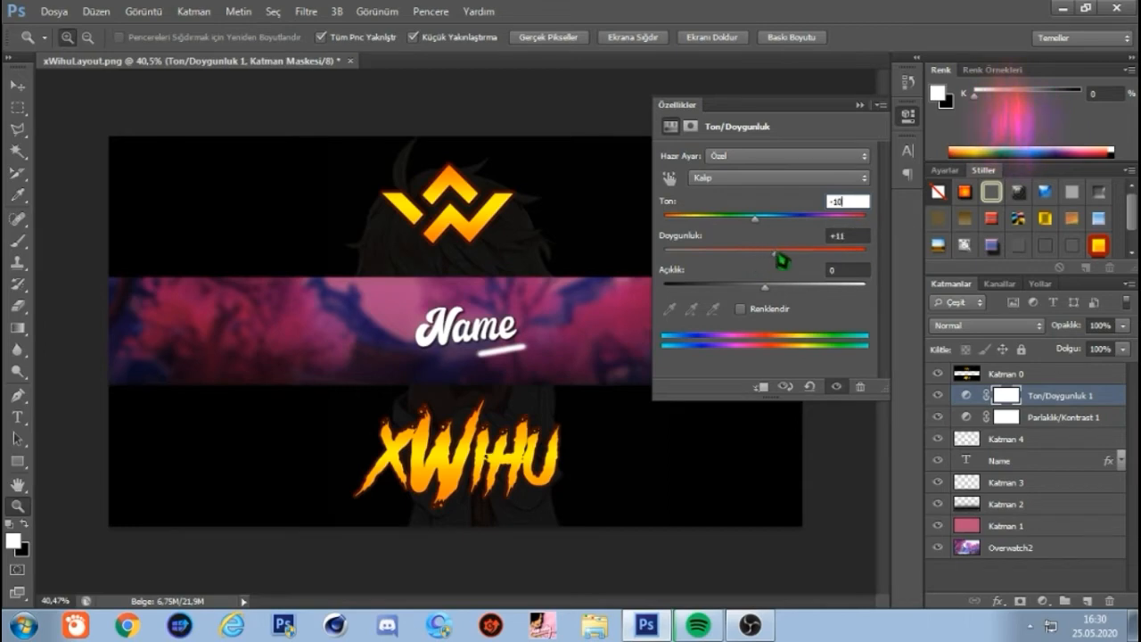
pyautogui.click(847, 236)
pyautogui.write('+10')
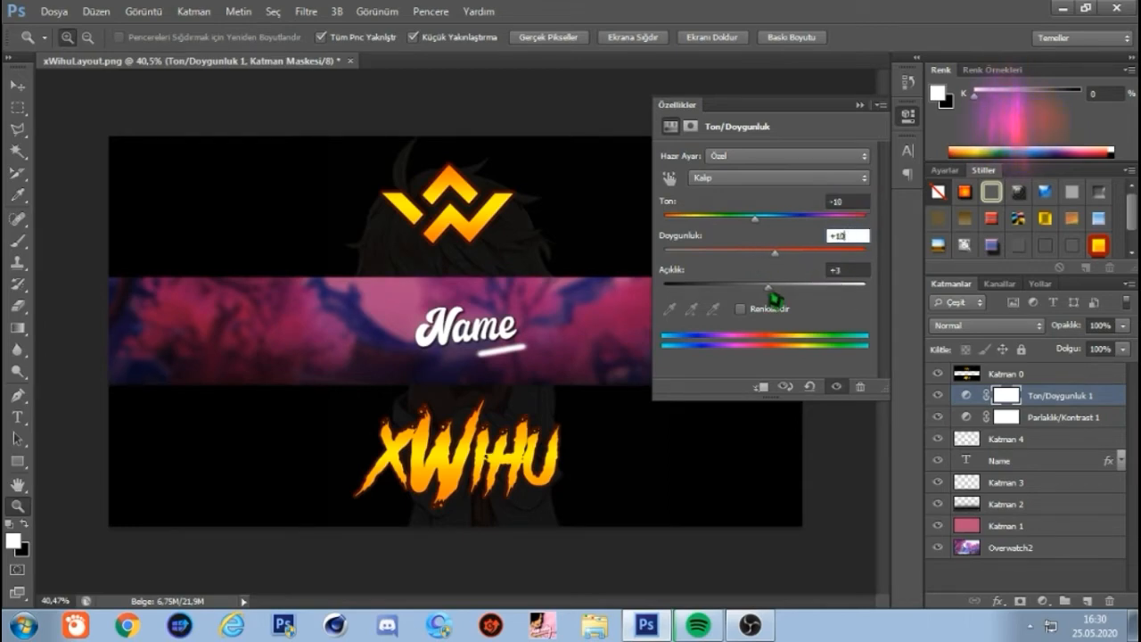
pyautogui.moveTo(764, 287); pyautogui.dragTo(759, 288)
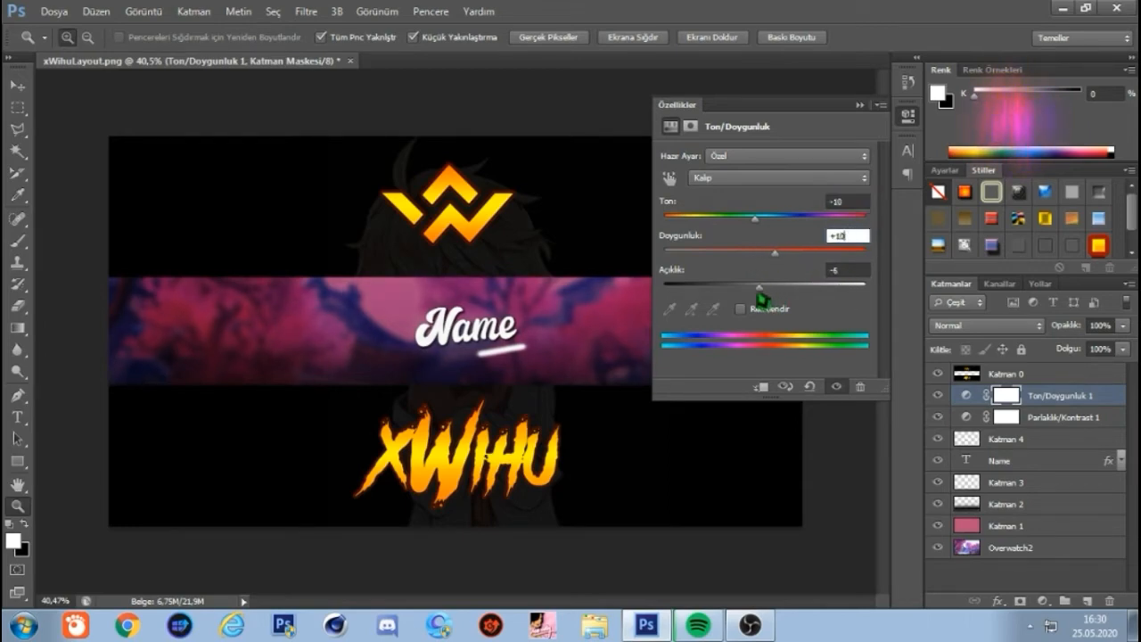
pyautogui.click(847, 269)
pyautogui.write('-10')
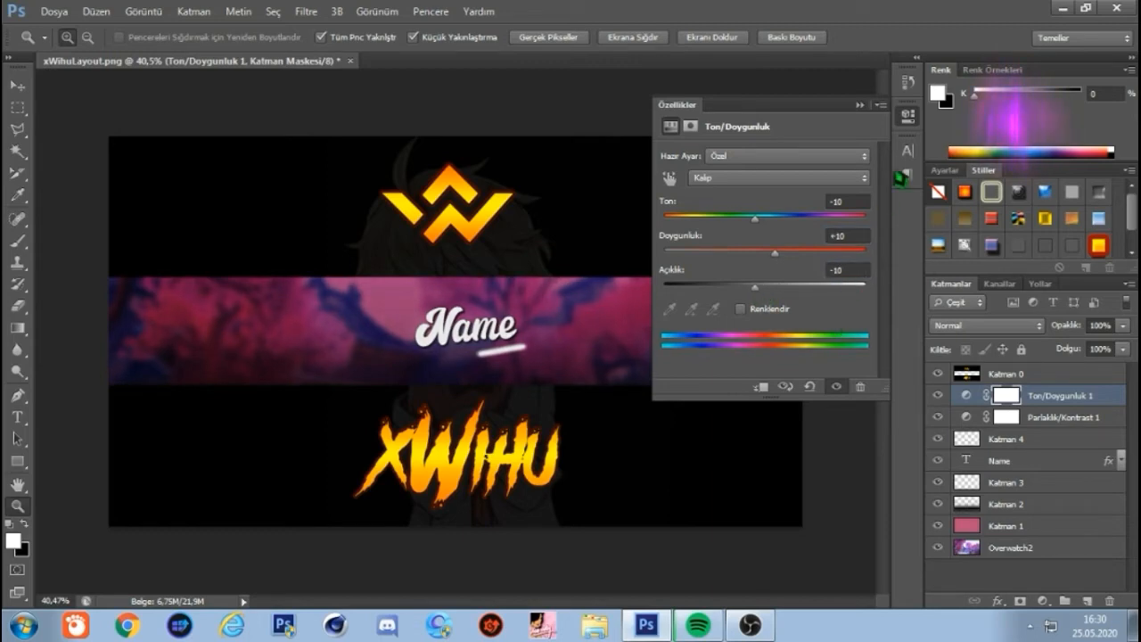
pyautogui.click(907, 114)
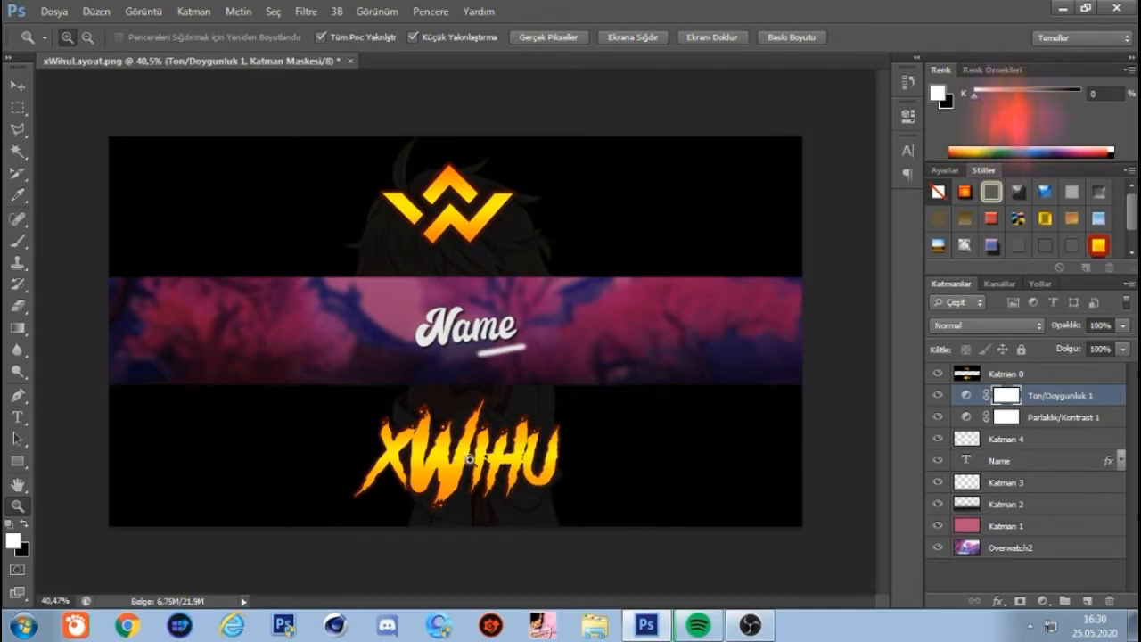
# - Set the opacity of Katman 4 to 20%
pyautogui.click(1049, 440)
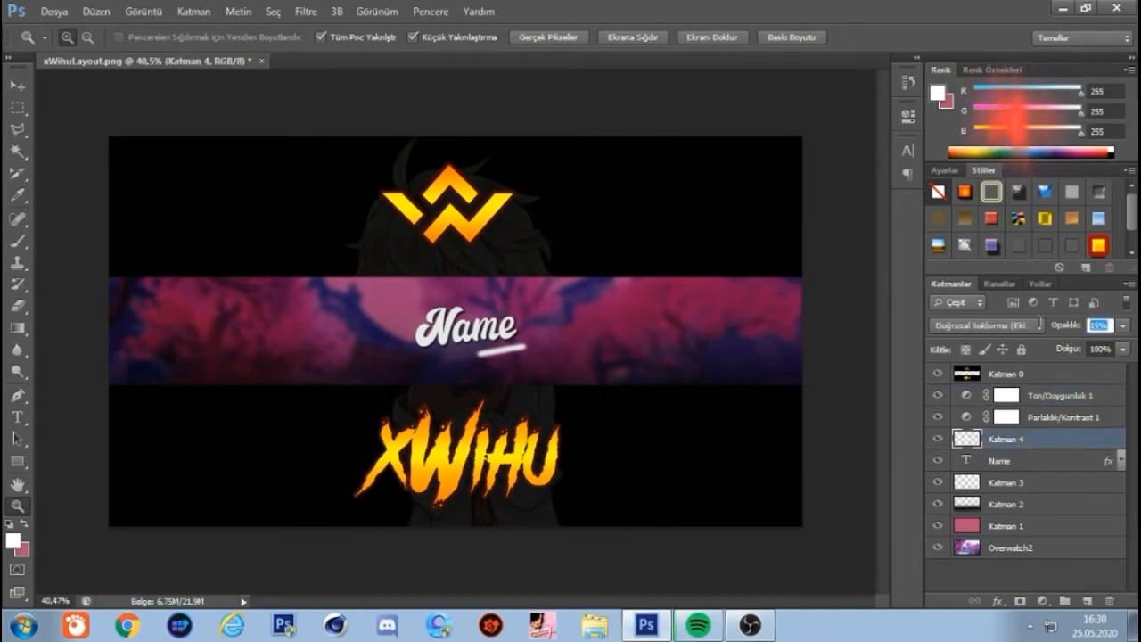
pyautogui.write('20')
pyautogui.press('Return')
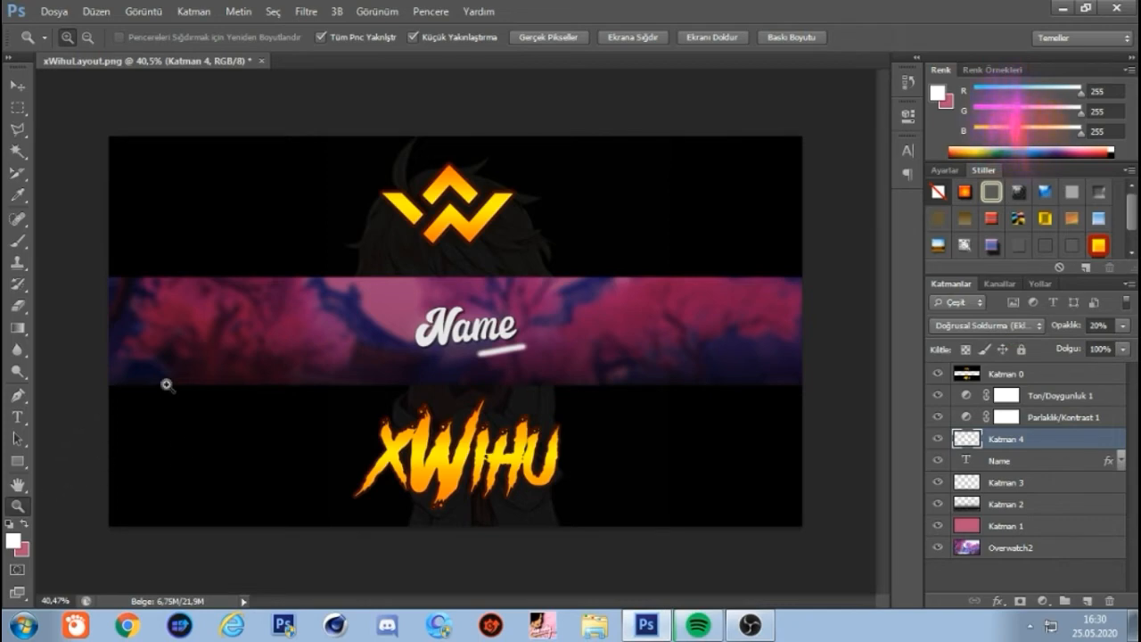
pyautogui.moveTo(482, 368)
pyautogui.mouseDown()
pyautogui.moveTo(498, 367)
pyautogui.moveTo(475, 375)
pyautogui.moveTo(485, 375)
pyautogui.mouseUp()
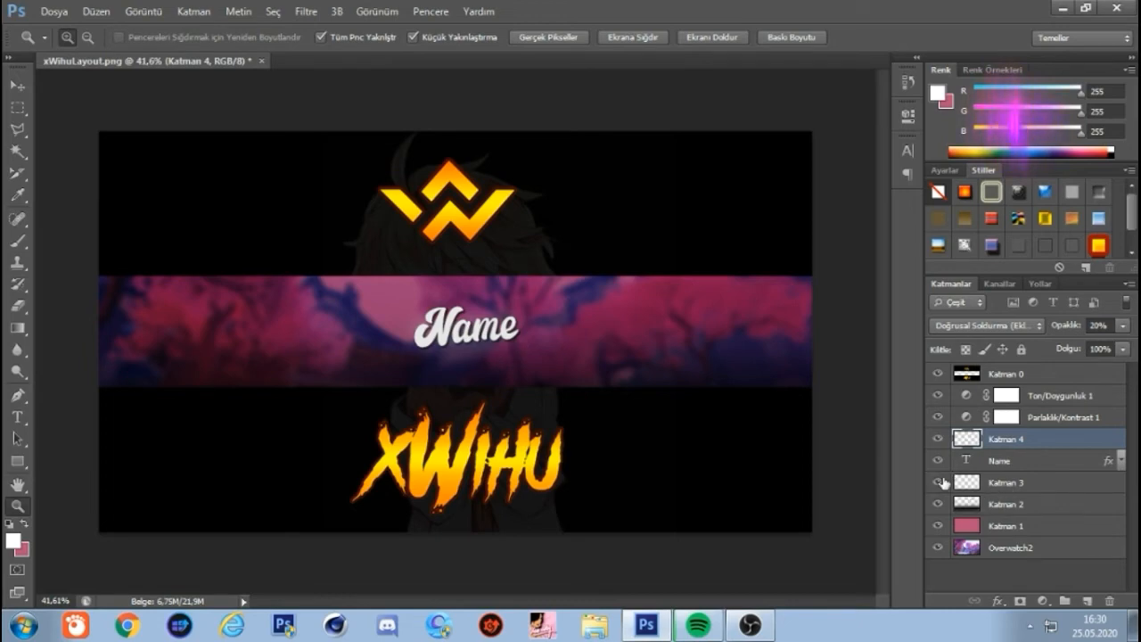
# - Place the sunbrust image from the Önemli Şeyler folder directly above Katman 2
pyautogui.click(1002, 507)
pyautogui.click(46, 13)
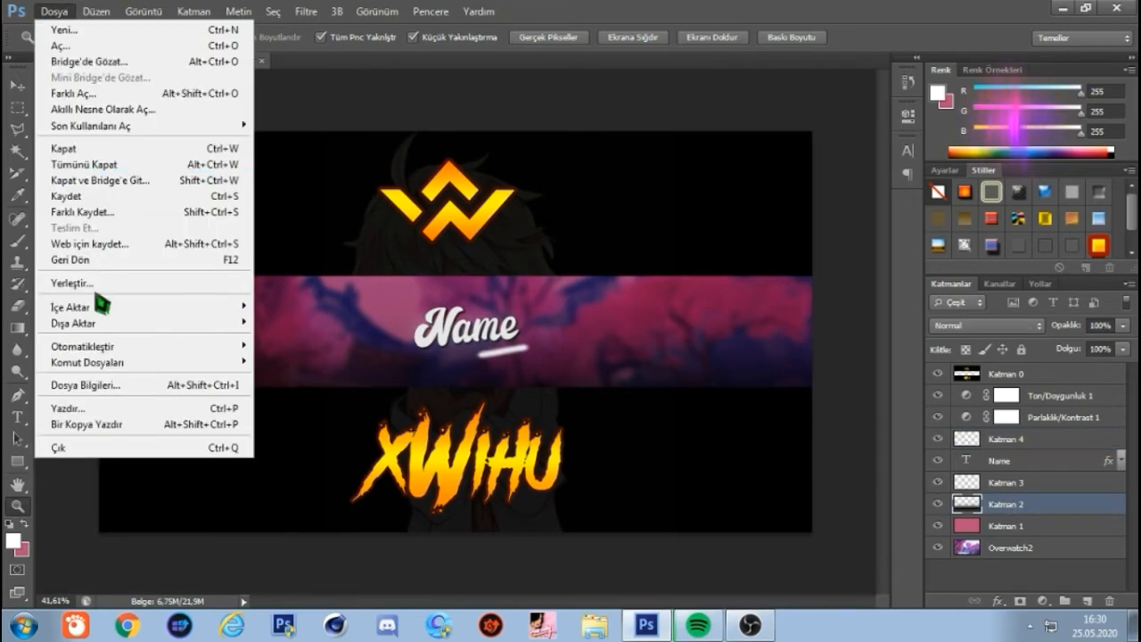
pyautogui.click(214, 279)
pyautogui.click(446, 107)
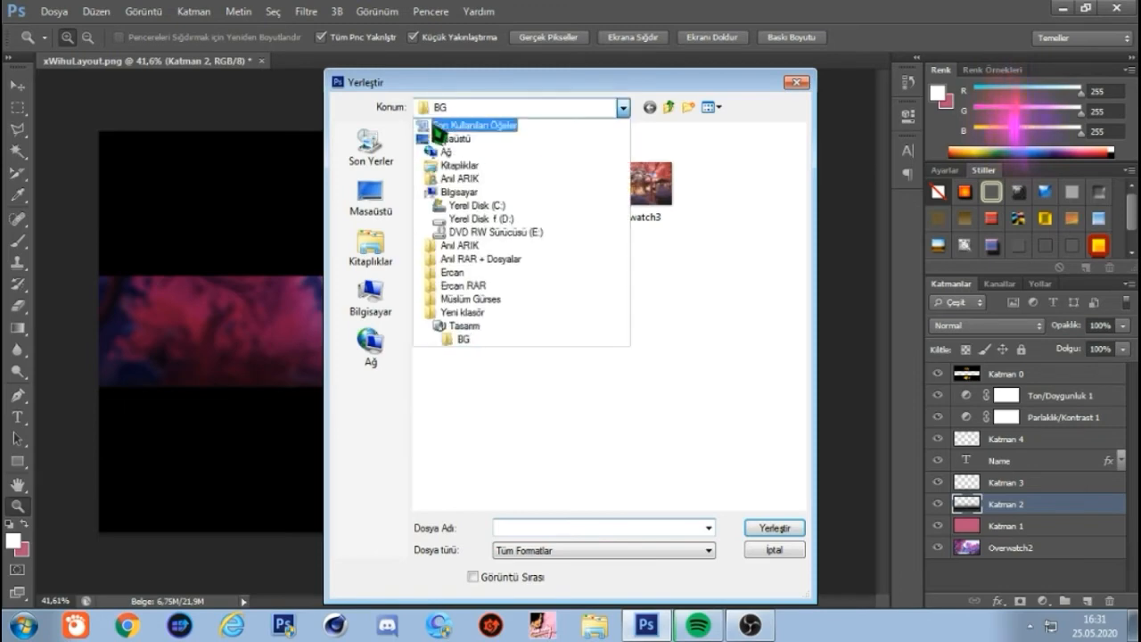
pyautogui.click(467, 328)
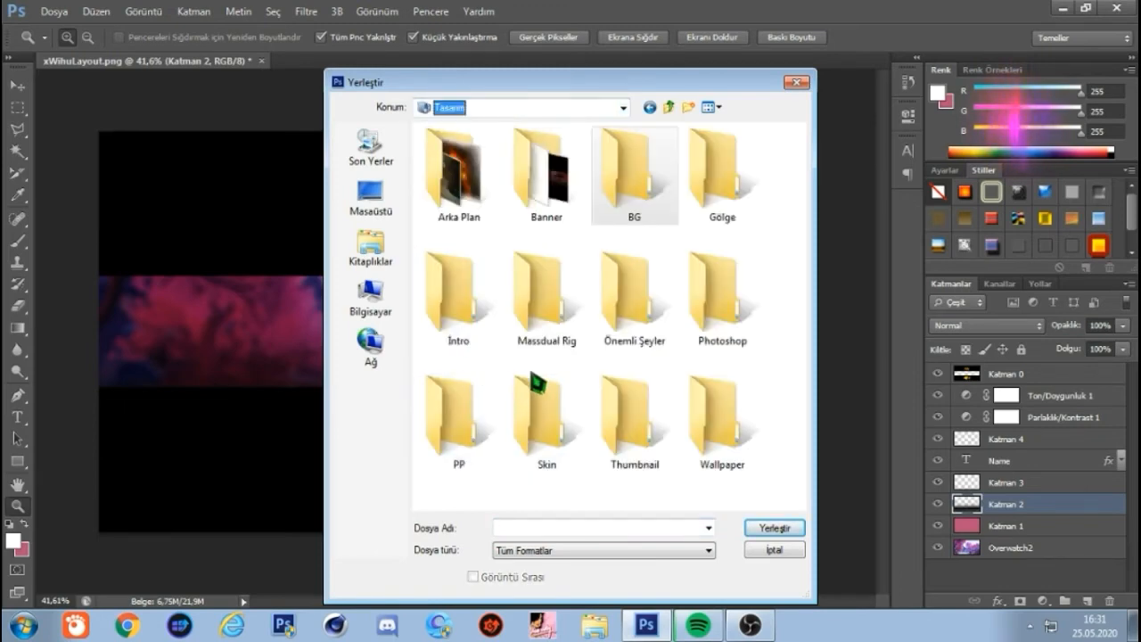
pyautogui.doubleClick(647, 307)
pyautogui.scroll(-5, 656, 310)
pyautogui.scroll(-6, 653, 311)
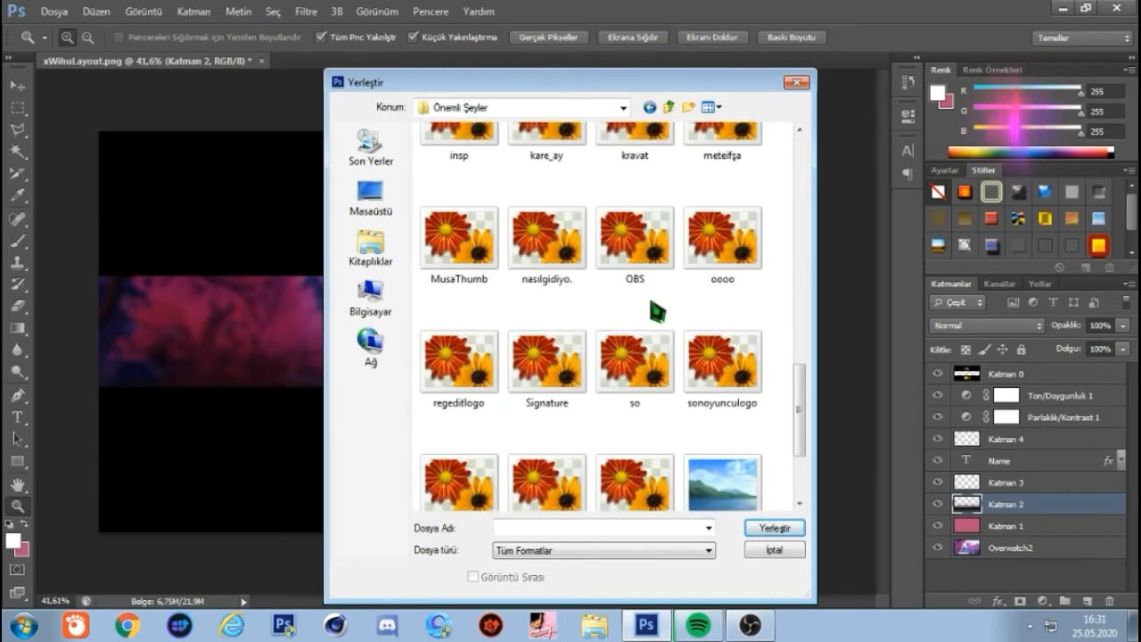
pyautogui.click(555, 332)
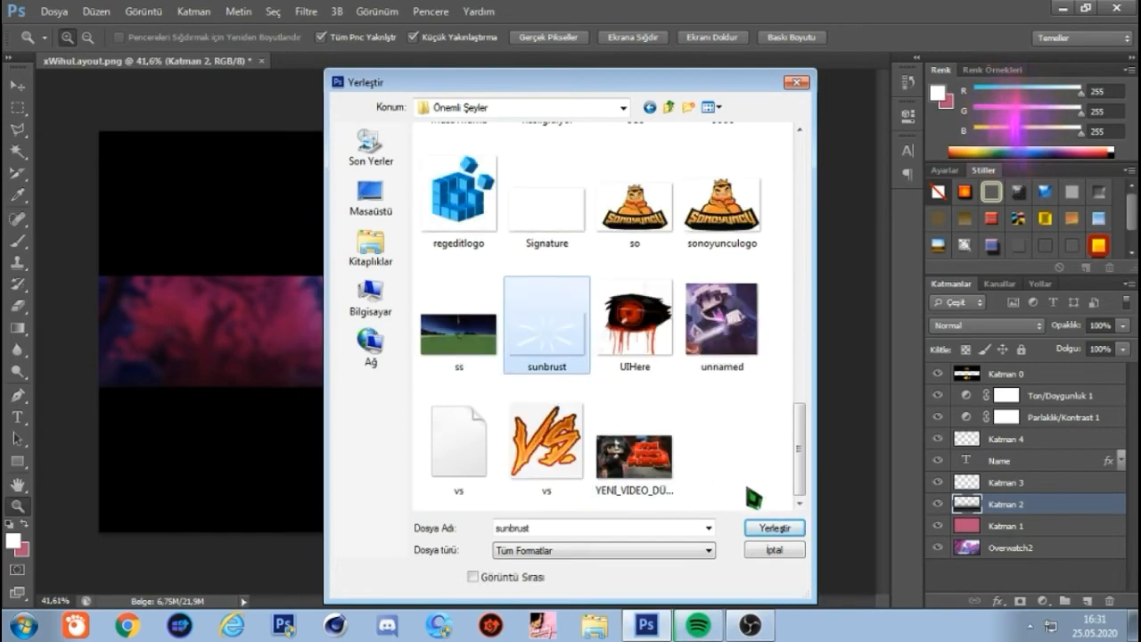
pyautogui.click(779, 527)
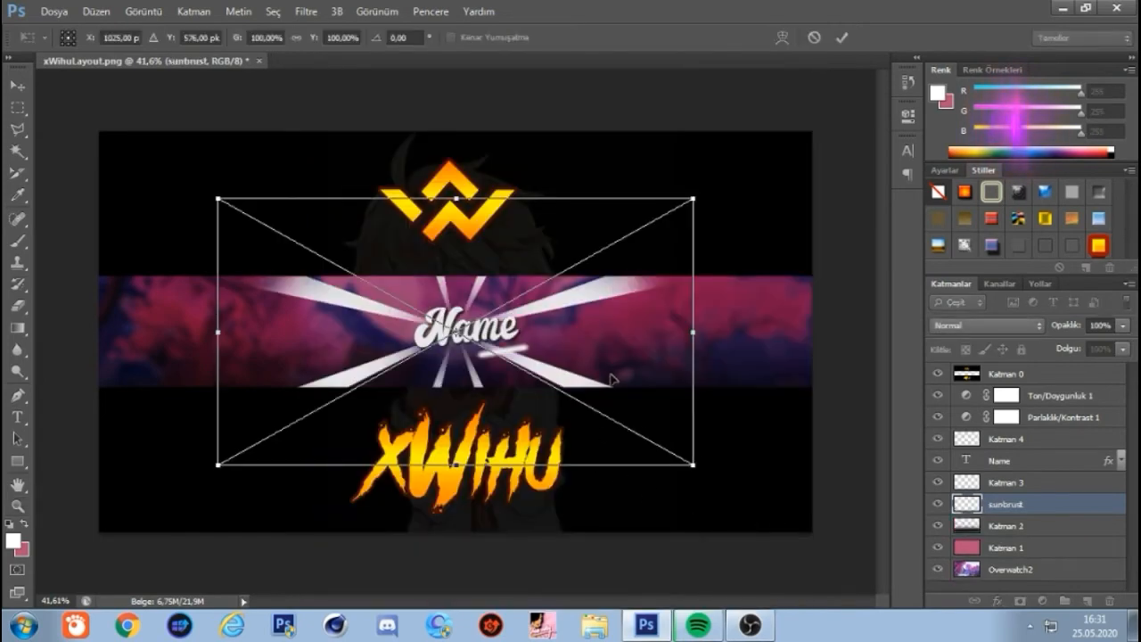
# - Scale the sunbrust image to about 56.5%, centre its rays behind the Name text and commit the placement
pyautogui.moveTo(611, 374); pyautogui.dragTo(617, 378)
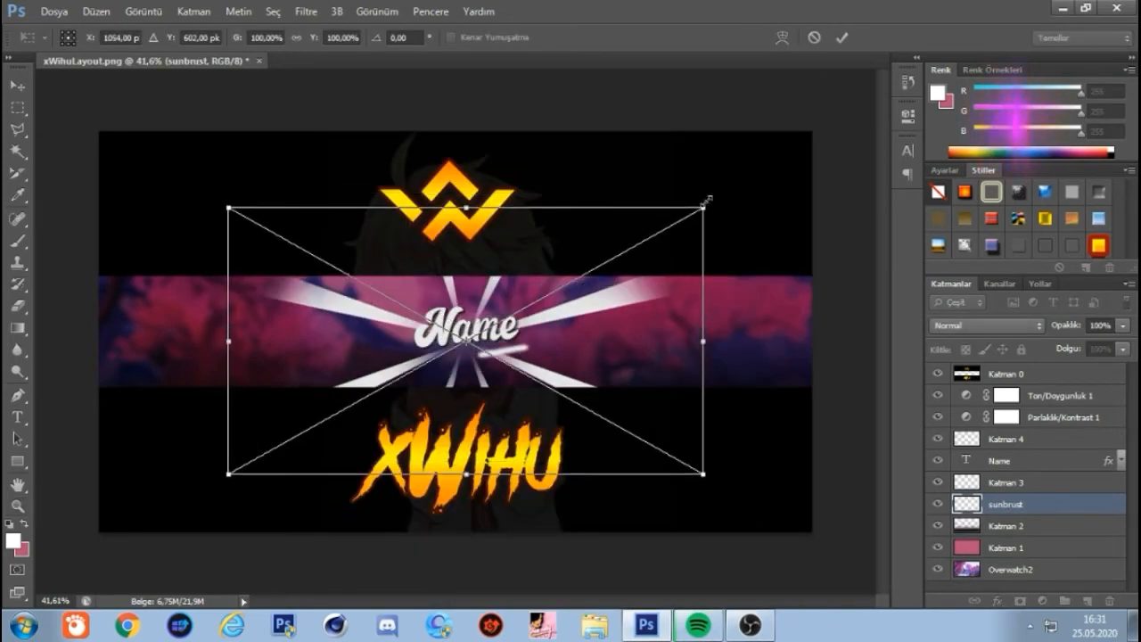
pyautogui.moveTo(706, 201); pyautogui.dragTo(530, 373)
pyautogui.moveTo(417, 436); pyautogui.dragTo(514, 366)
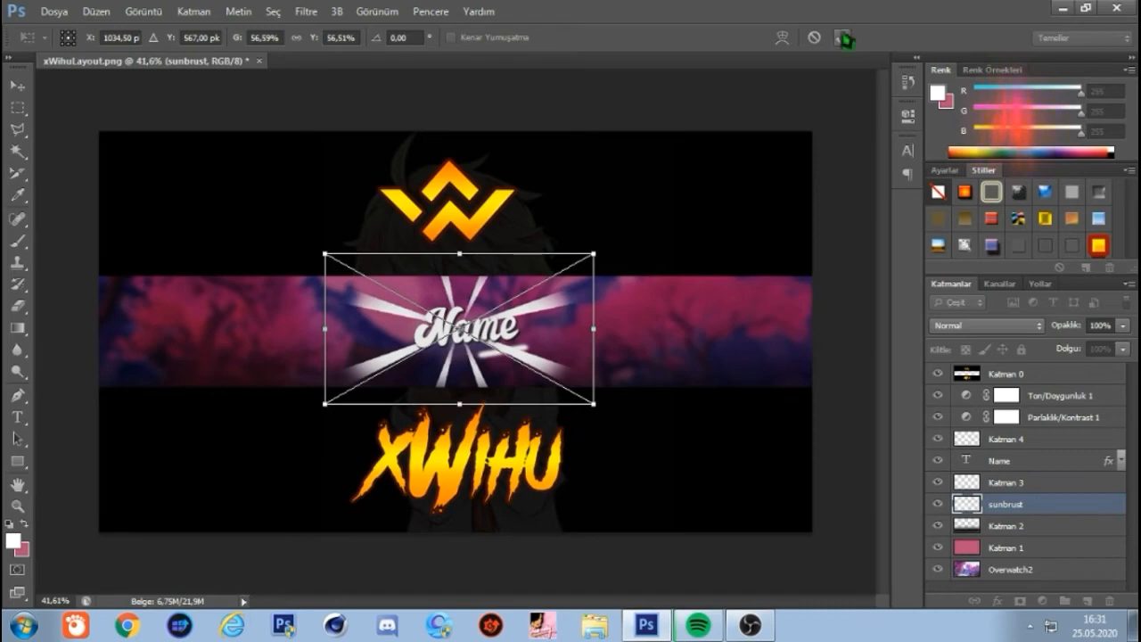
pyautogui.click(841, 37)
# - Set the sunbrust layer's blend mode to Overlay (Kaplama) with 90% opacity and rasterize the layer
pyautogui.click(985, 325)
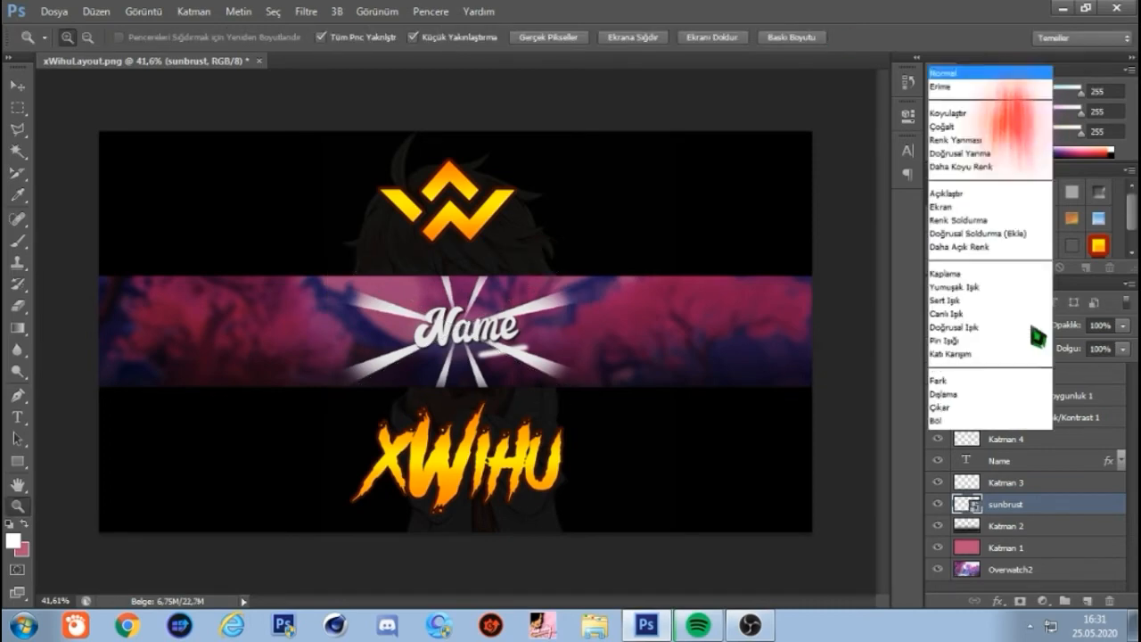
pyautogui.click(991, 215)
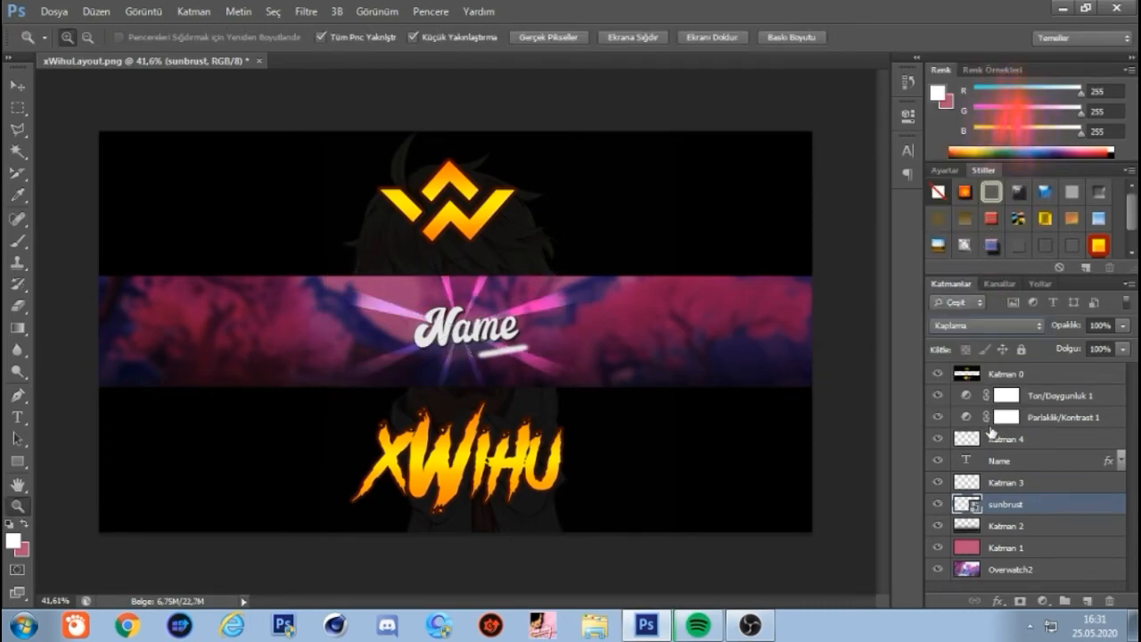
pyautogui.click(1122, 327)
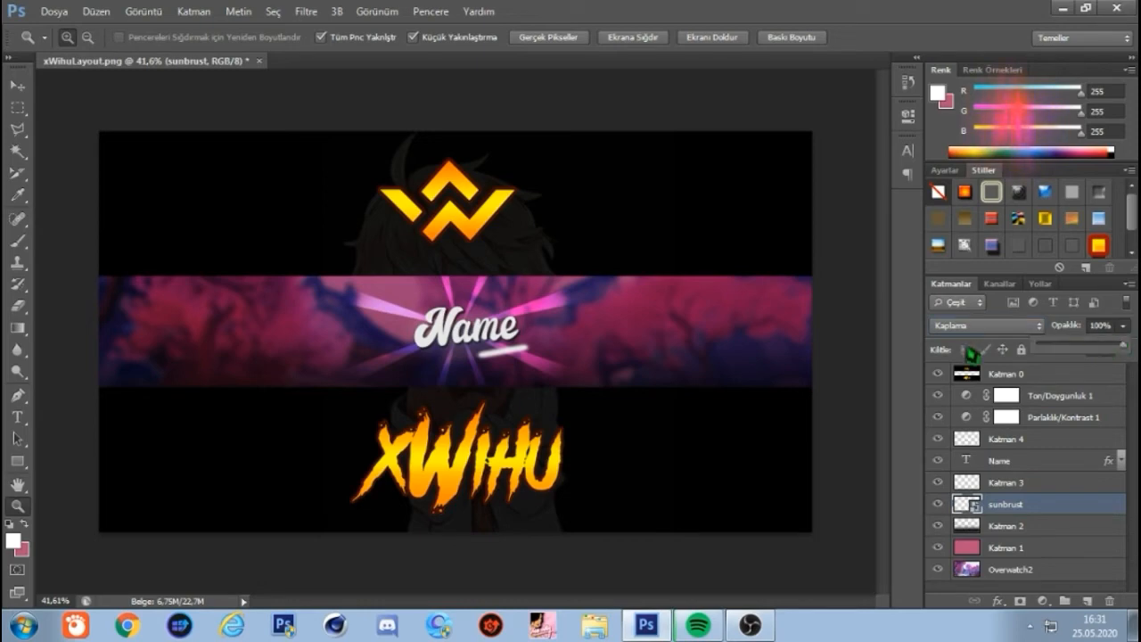
pyautogui.click(1108, 325)
pyautogui.write('4')
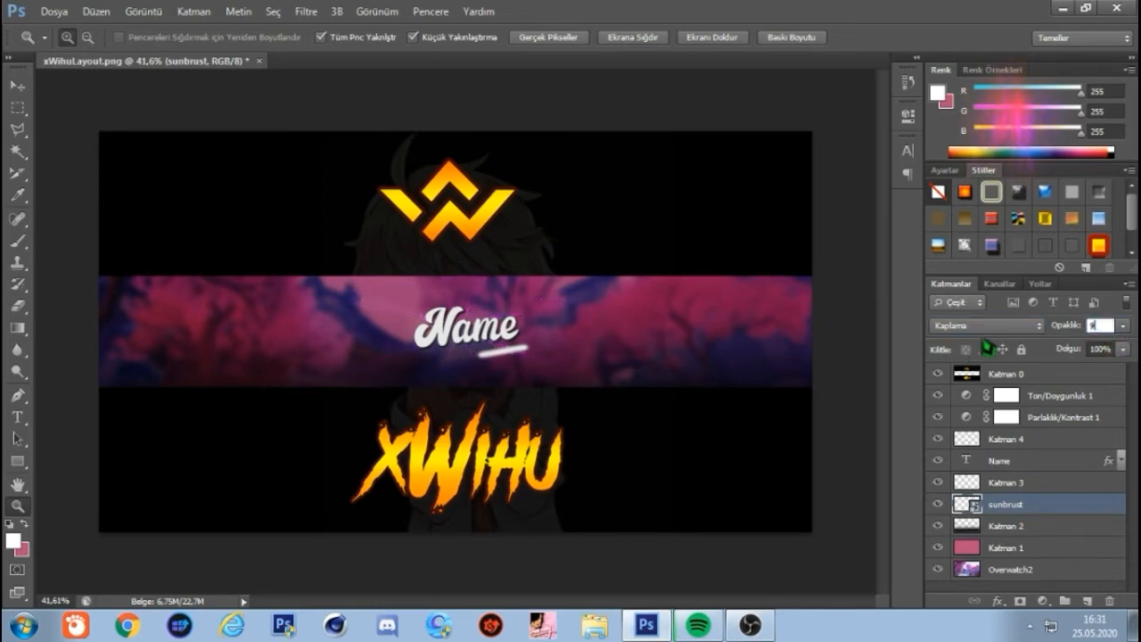
pyautogui.write('0')
pyautogui.press('Return')
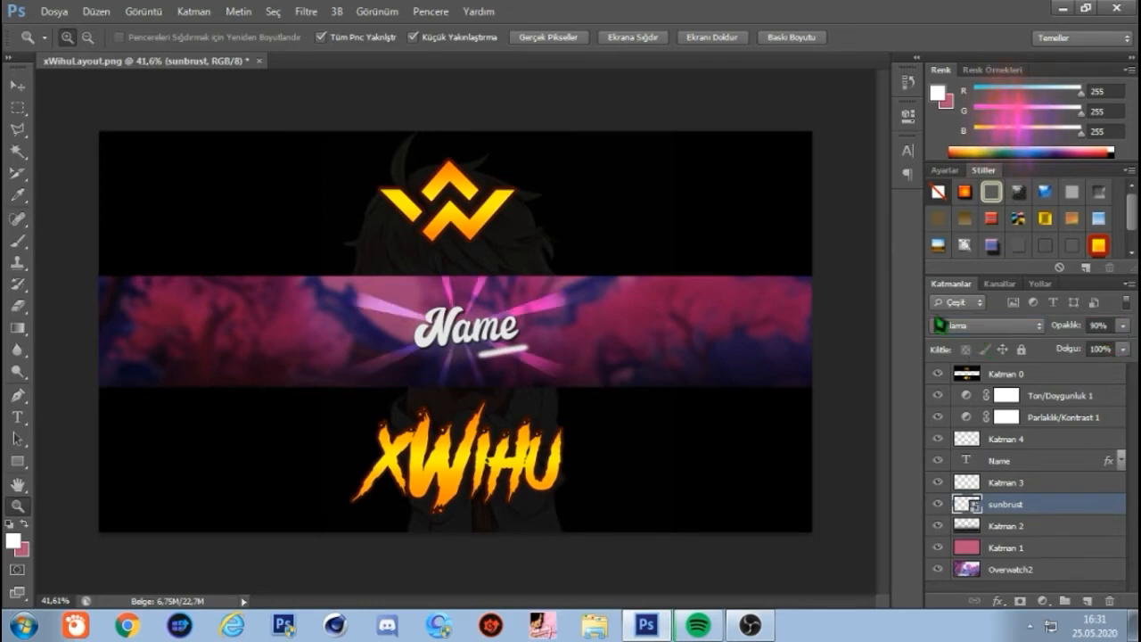
pyautogui.rightClick(1018, 513)
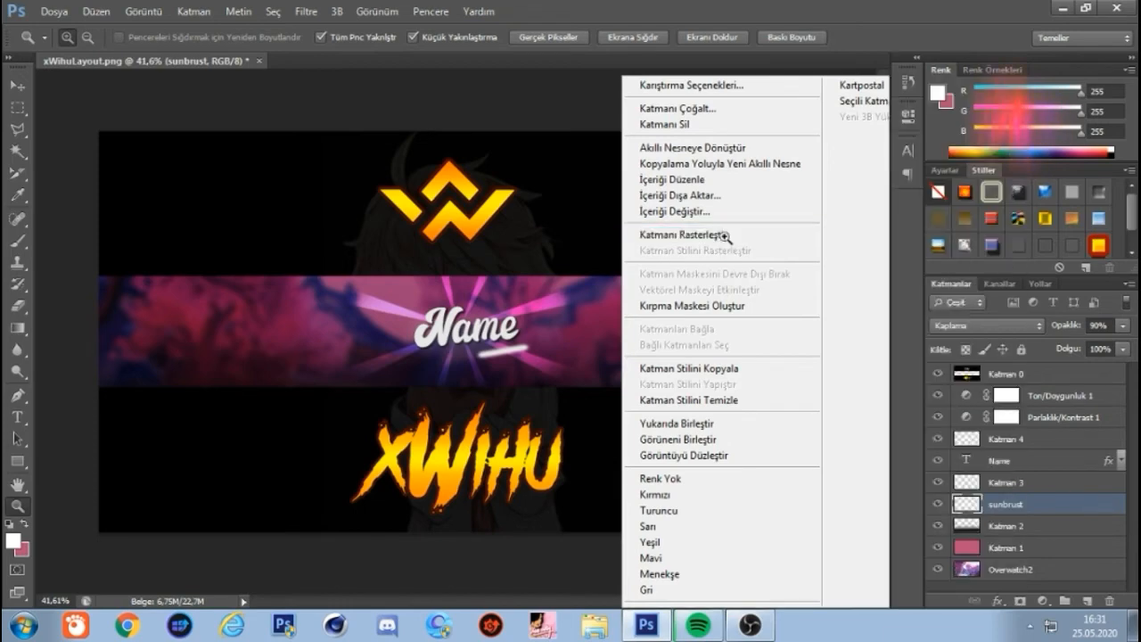
pyautogui.click(731, 236)
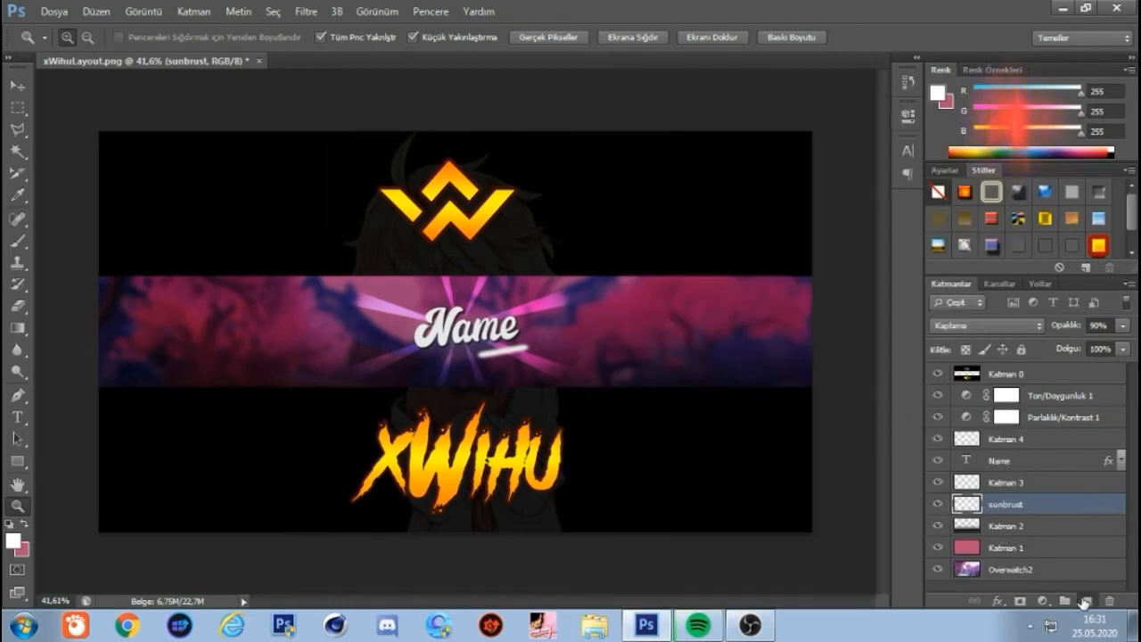
# - Add a new layer below sunbrust and dab soft white at the left edge of the banner strip with a 200 px brush
pyautogui.click(1085, 602)
pyautogui.moveTo(1018, 508); pyautogui.dragTo(1014, 533)
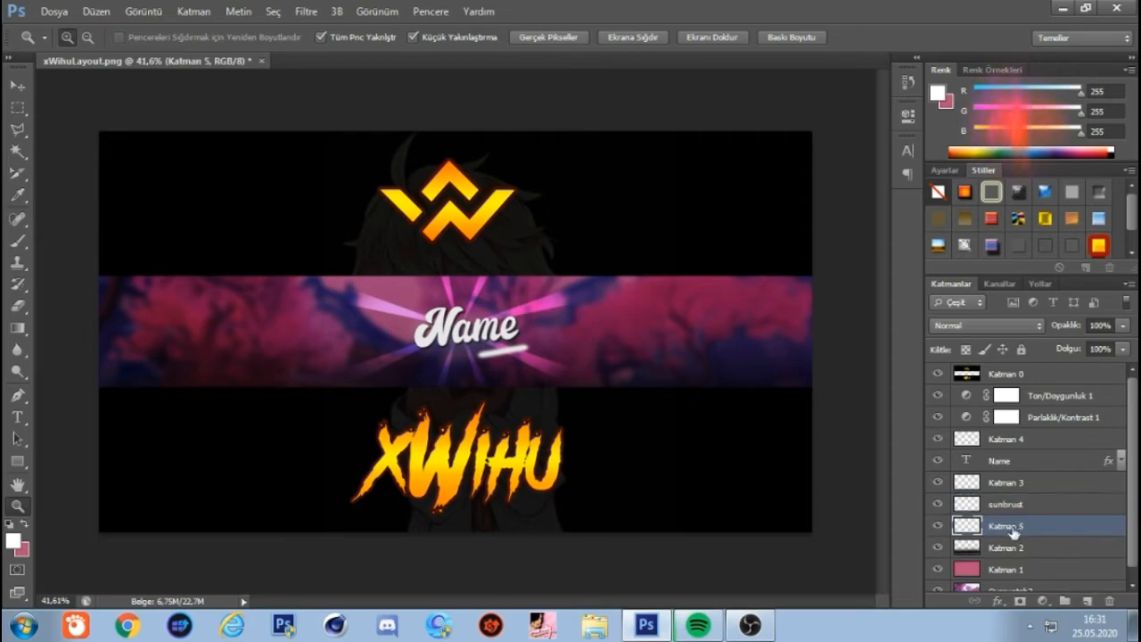
pyautogui.click(17, 240)
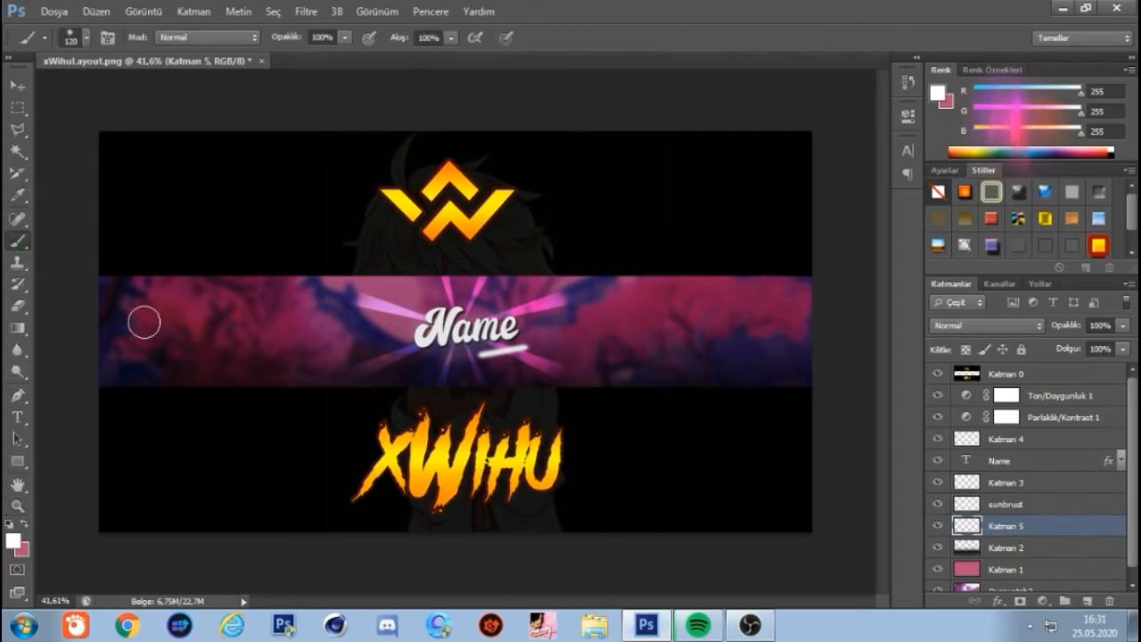
pyautogui.click(87, 38)
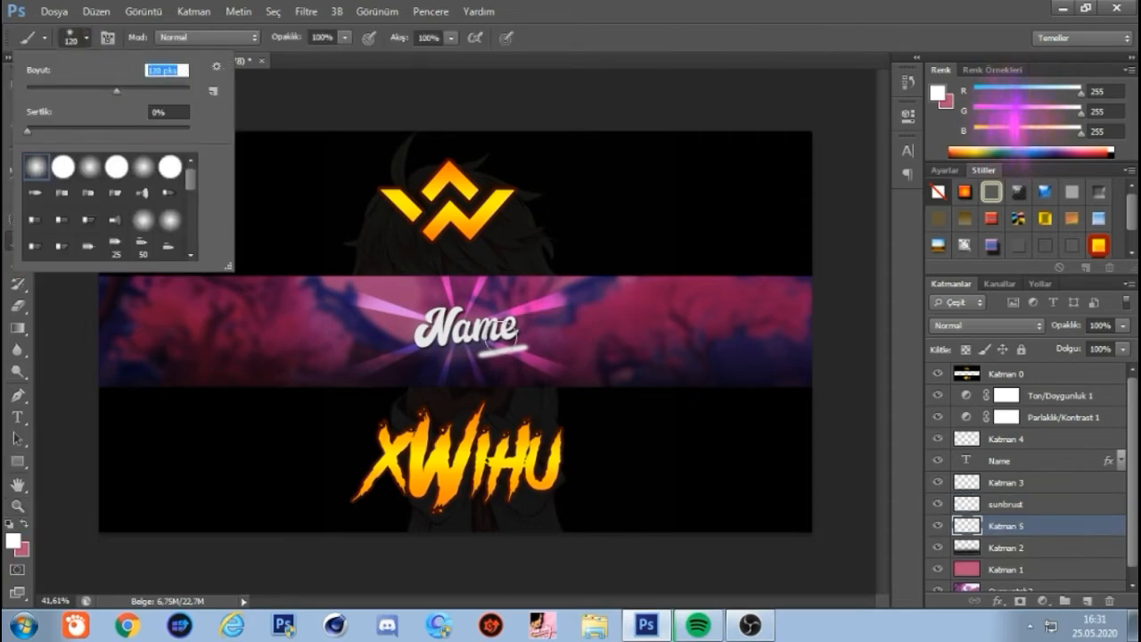
pyautogui.write('17')
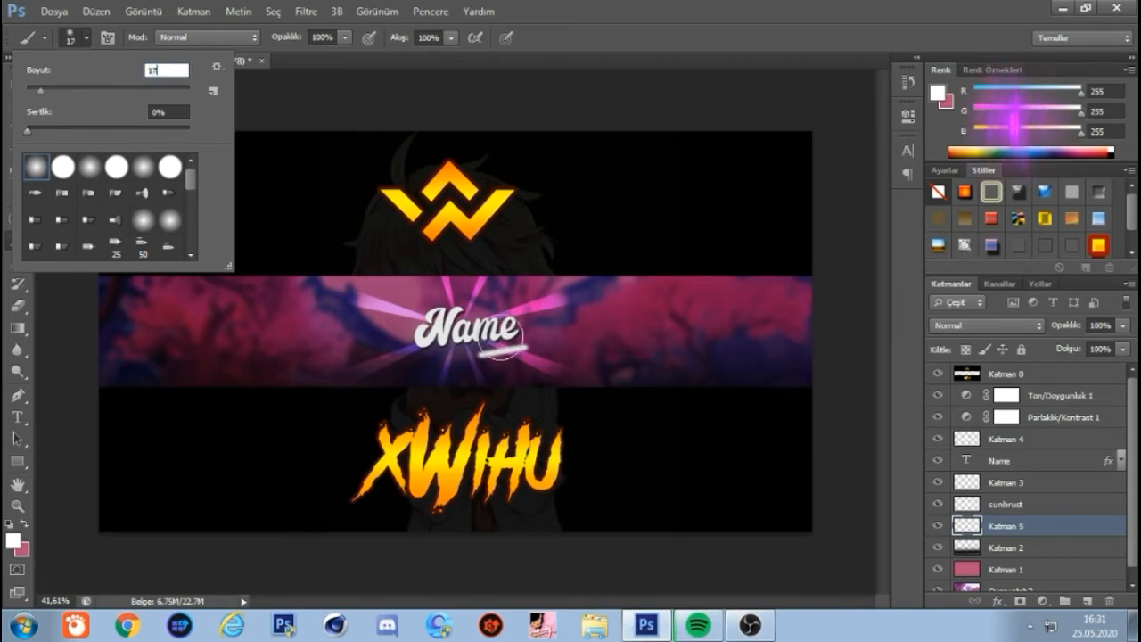
pyautogui.press('BackSpace')
pyautogui.press('BackSpace')
pyautogui.write('200')
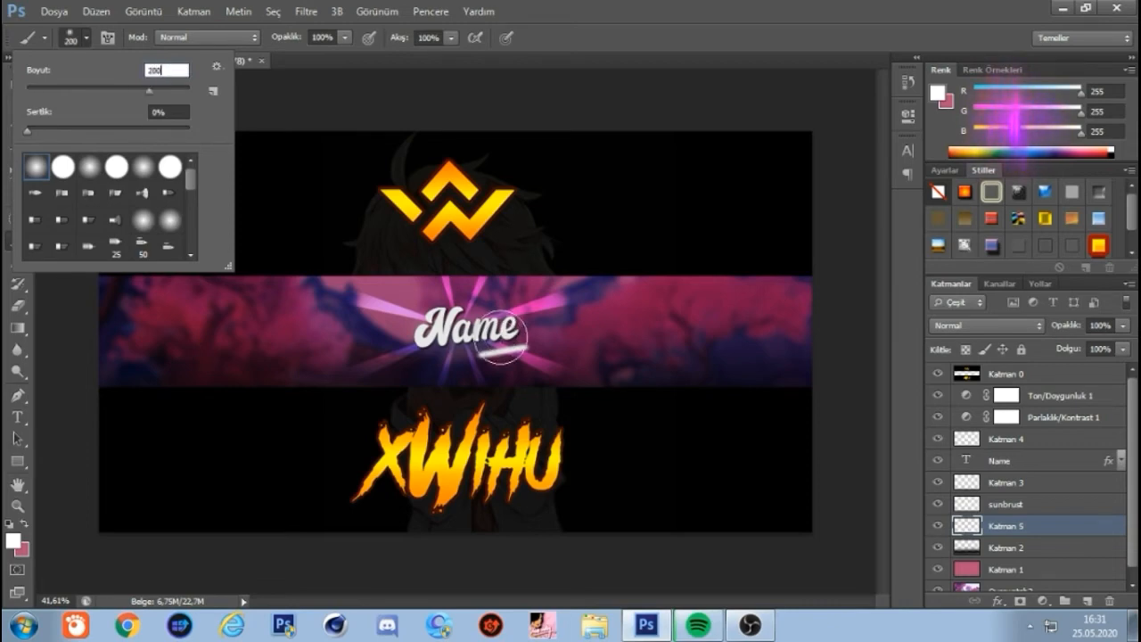
pyautogui.press('Return')
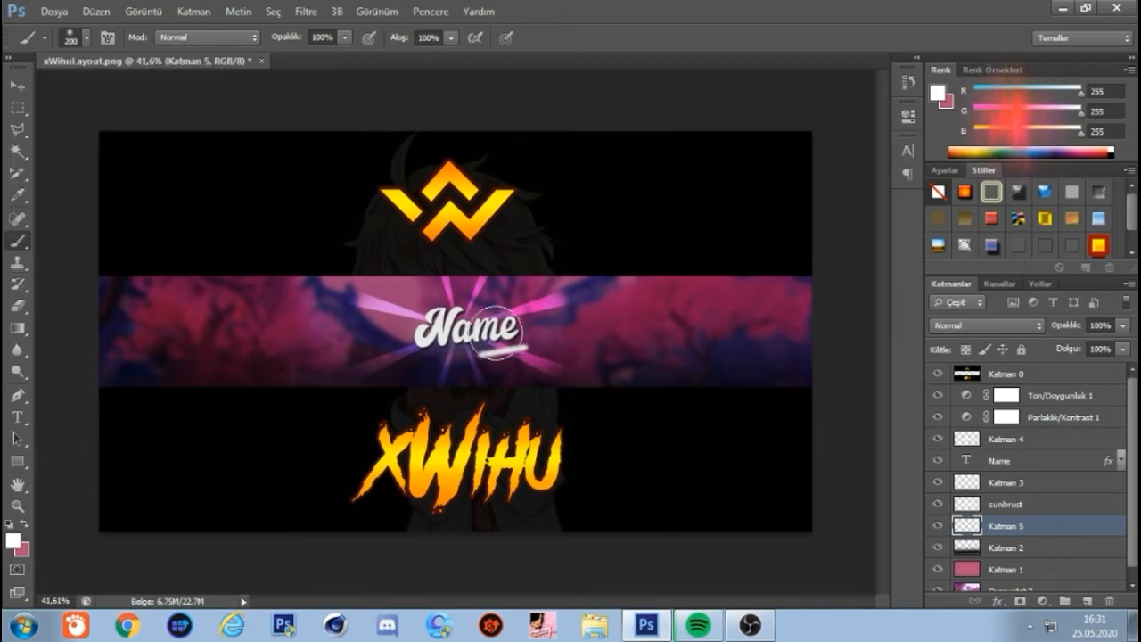
pyautogui.click(72, 333)
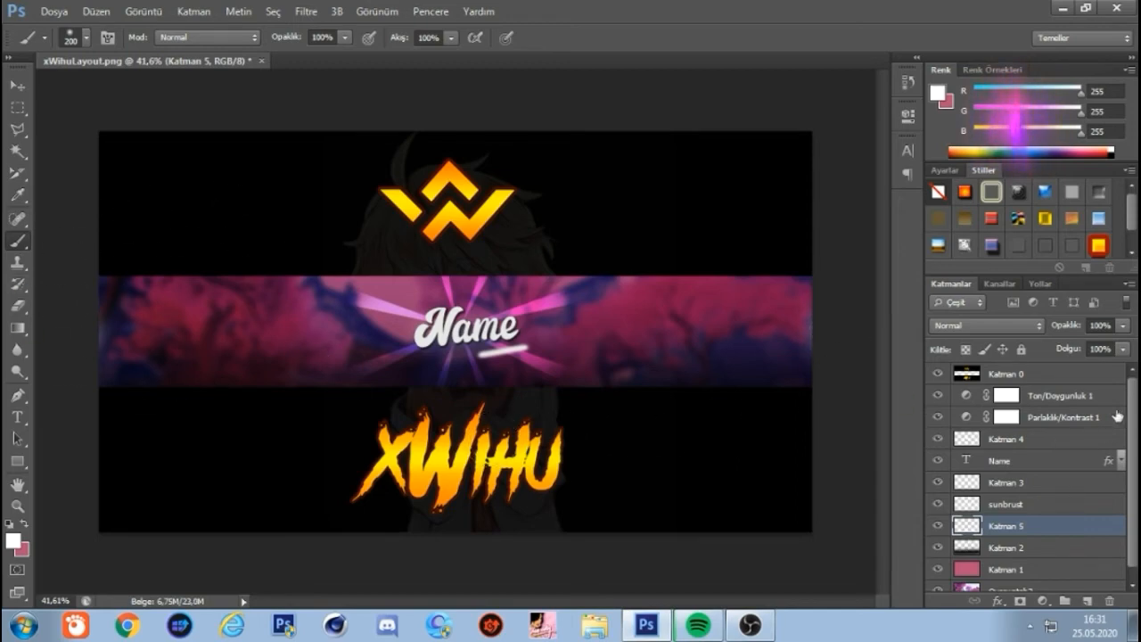
# - Set Katman 5's blend mode to Linear Dodge (Doğrusal Soldurma (Ekle)) and its opacity to 80%
pyautogui.click(1007, 326)
pyautogui.click(994, 169)
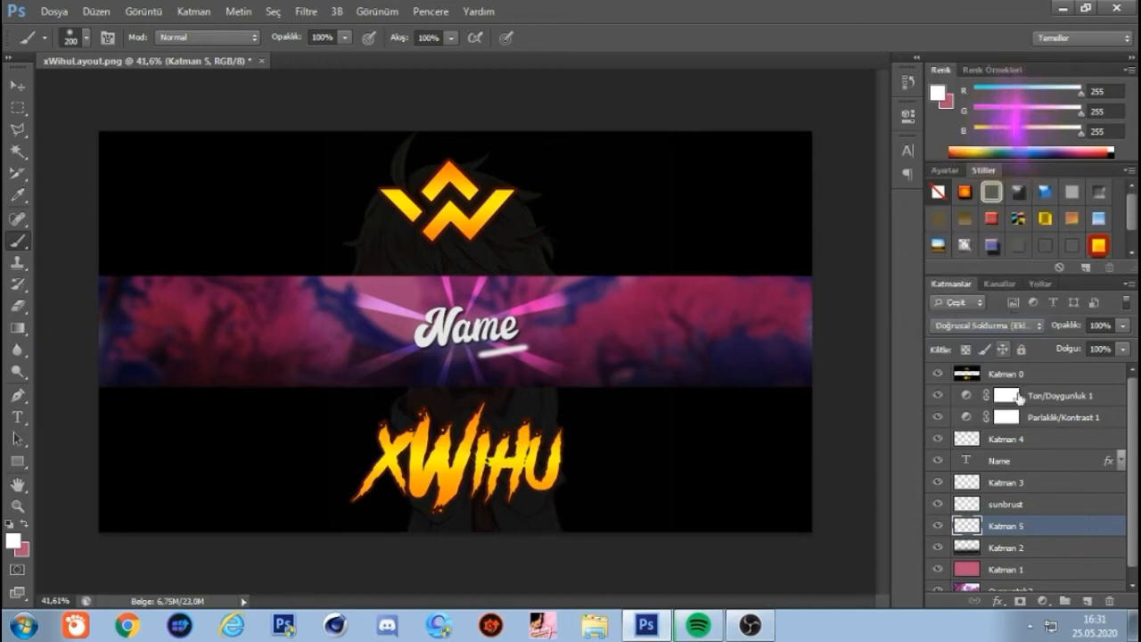
pyautogui.moveTo(1111, 328); pyautogui.dragTo(1045, 346)
pyautogui.write('8')
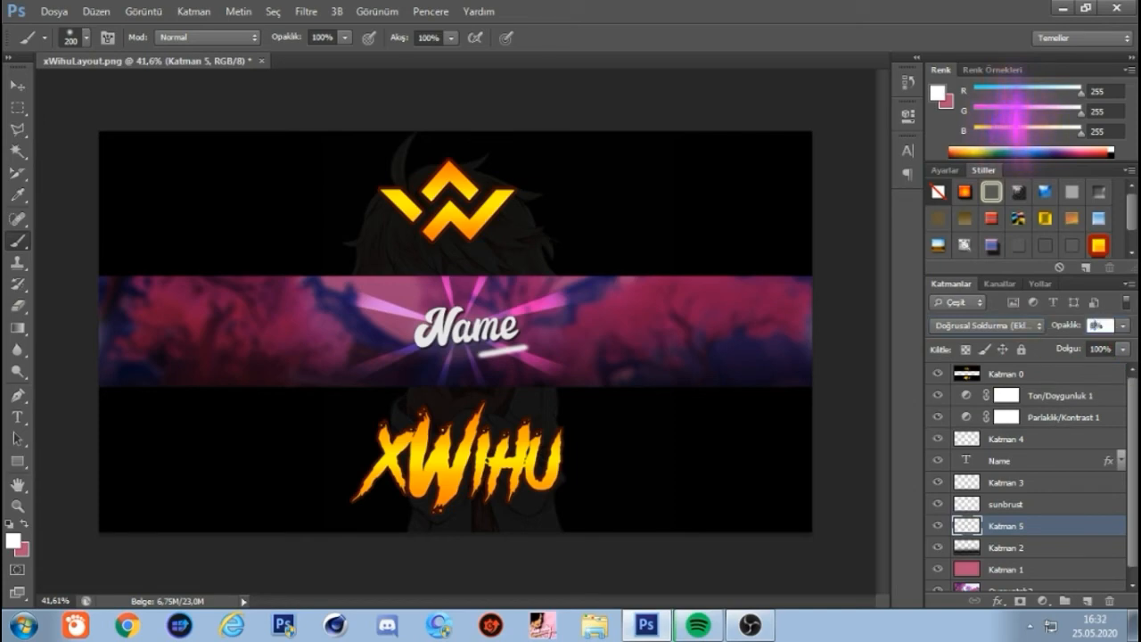
pyautogui.write('0')
pyautogui.press('Return')
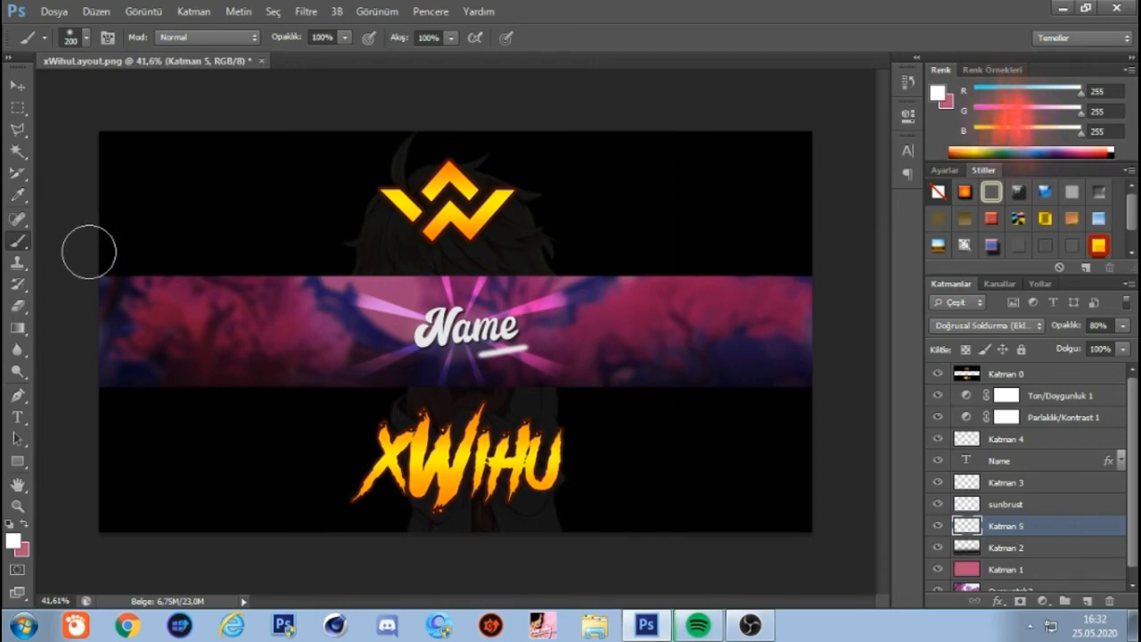
# - Brush a straight soft white line along the banner strip's upper edge and set Katman 5 to Overlay (Kaplama)
pyautogui.keyDown('shift'); pyautogui.click(830, 254); pyautogui.keyUp('shift')
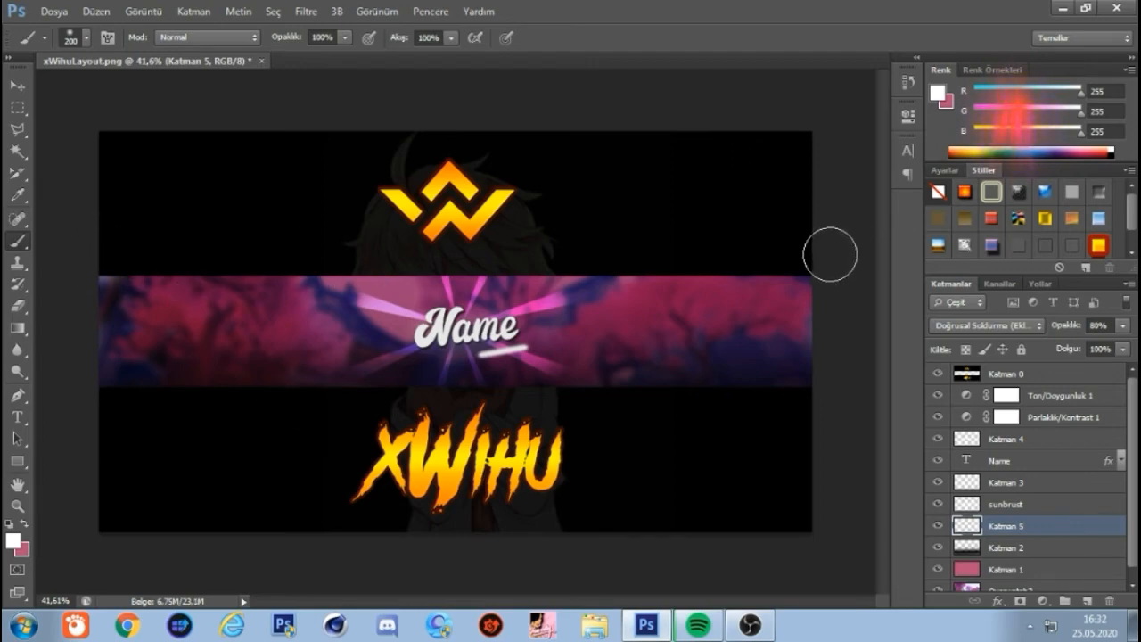
pyautogui.click(1023, 327)
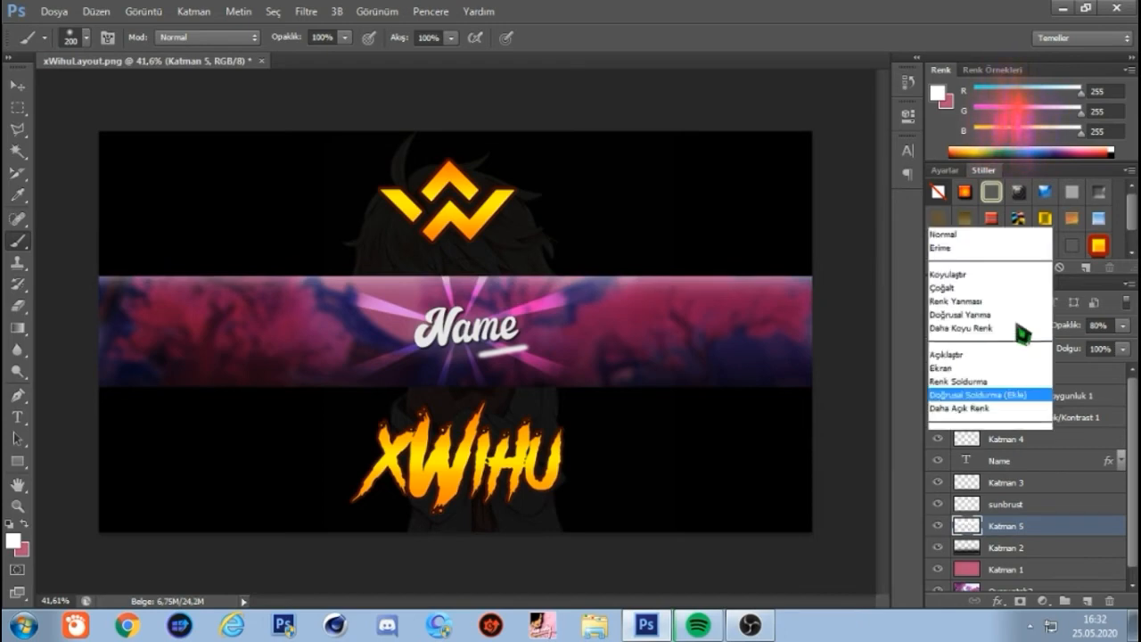
pyautogui.click(976, 209)
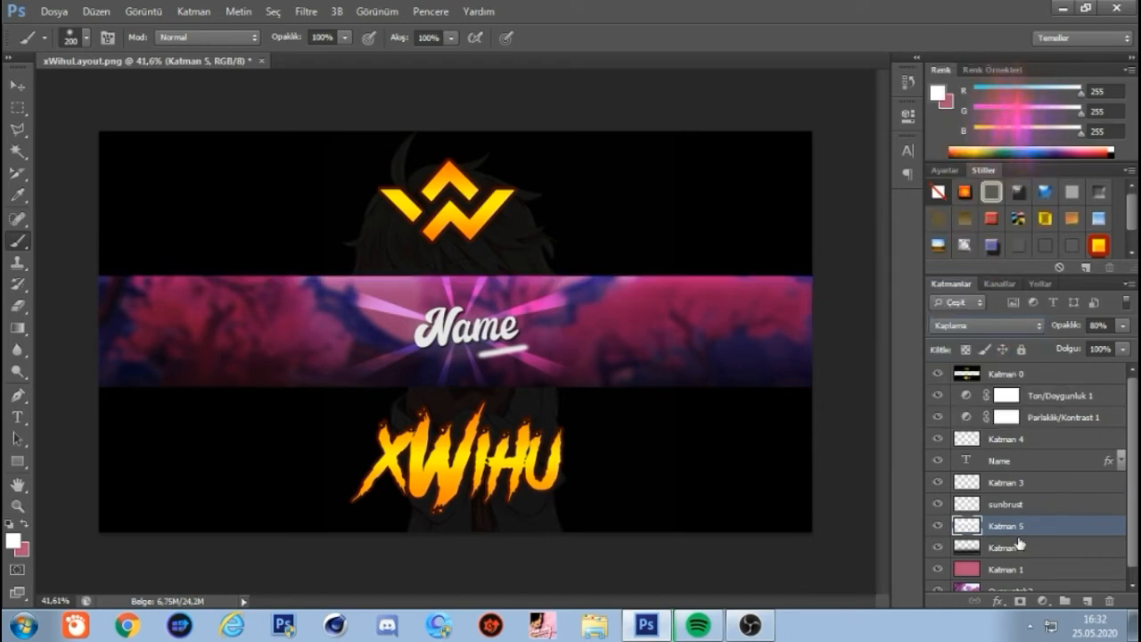
# - Duplicate Katman 5 and set the copy's opacity to 20%
pyautogui.hotkey('ctrl', 'j')
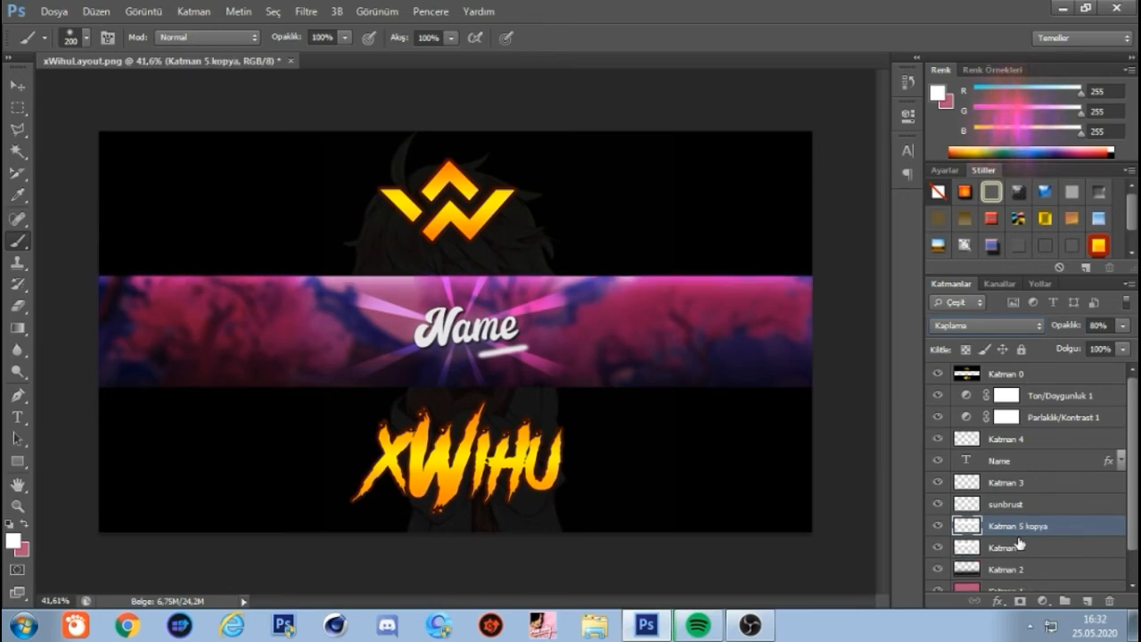
pyautogui.click(1106, 326)
pyautogui.write('20')
pyautogui.press('Return')
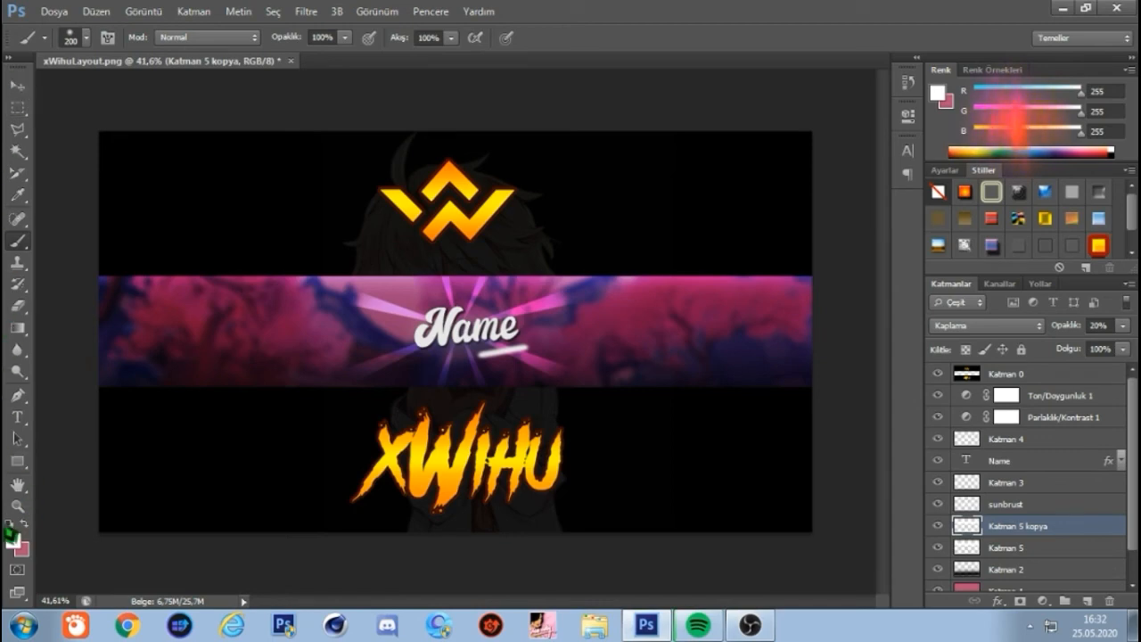
# - Reset the foreground painting colour to white (ffffff)
pyautogui.click(17, 505)
pyautogui.moveTo(512, 352); pyautogui.dragTo(535, 346)
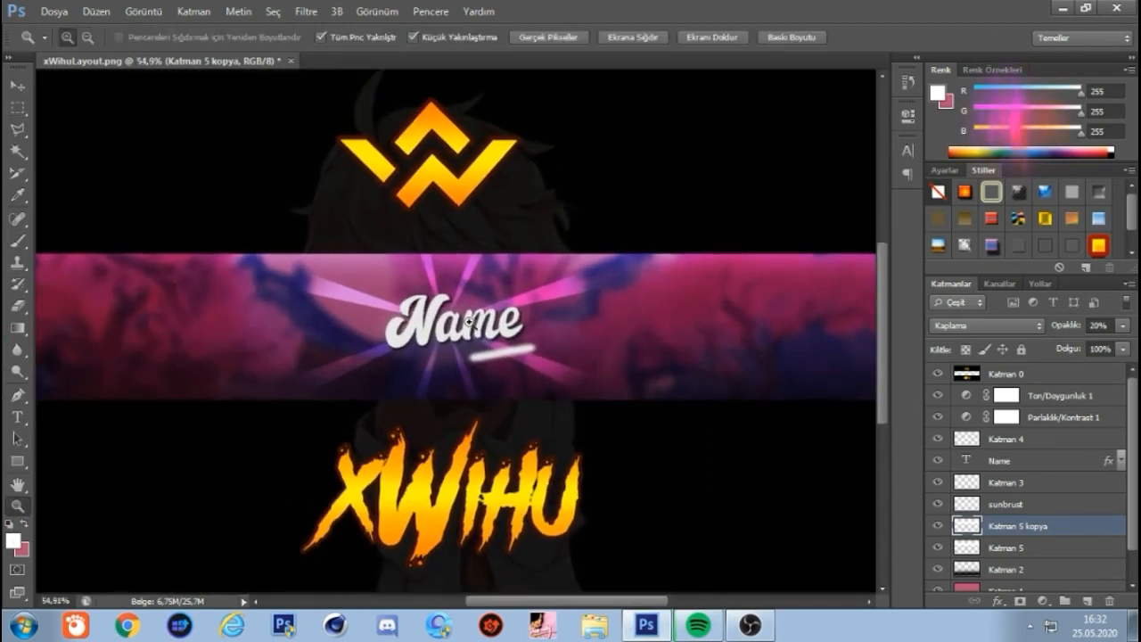
pyautogui.moveTo(481, 320); pyautogui.dragTo(491, 317)
pyautogui.click(17, 240)
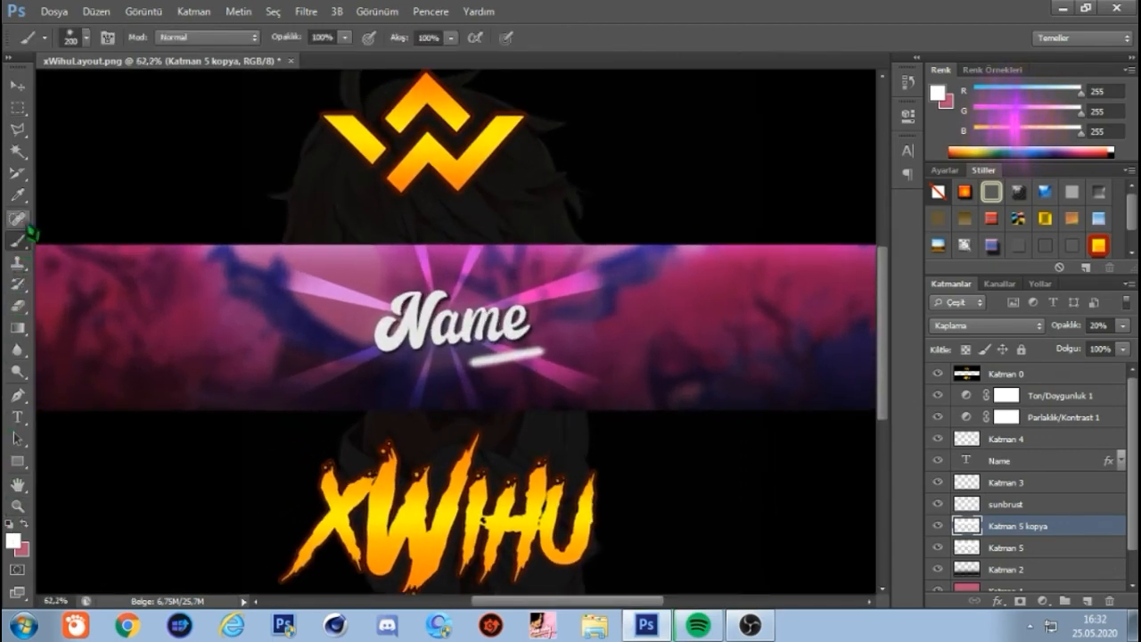
pyautogui.moveTo(530, 263)
pyautogui.mouseDown()
pyautogui.moveTo(511, 298)
pyautogui.moveTo(522, 263)
pyautogui.mouseUp()
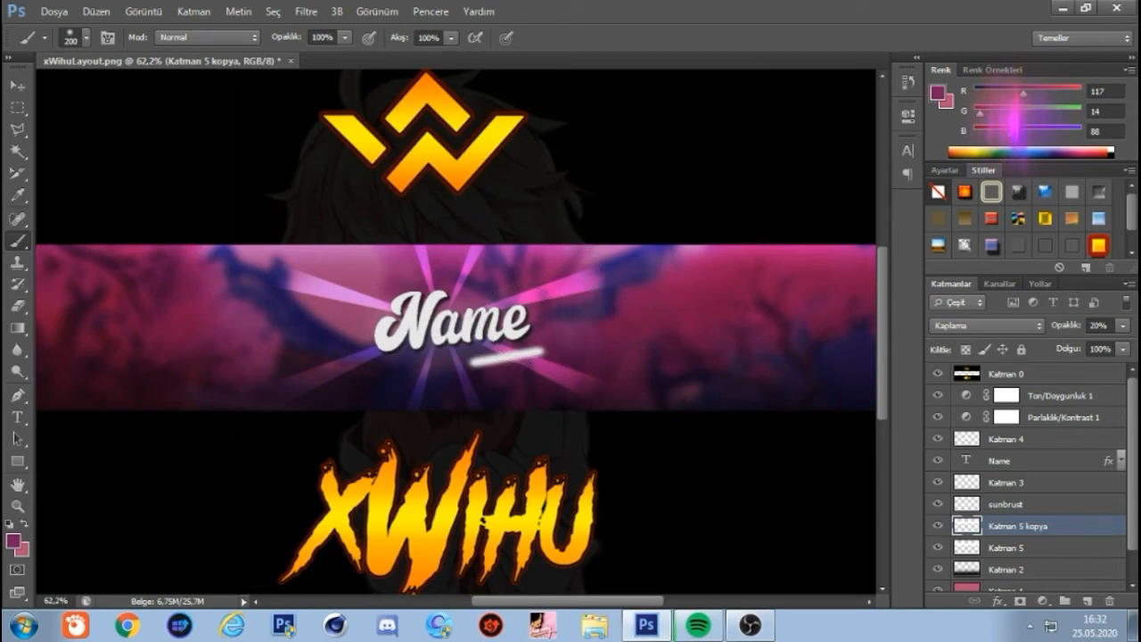
pyautogui.click(12, 541)
pyautogui.click(668, 143)
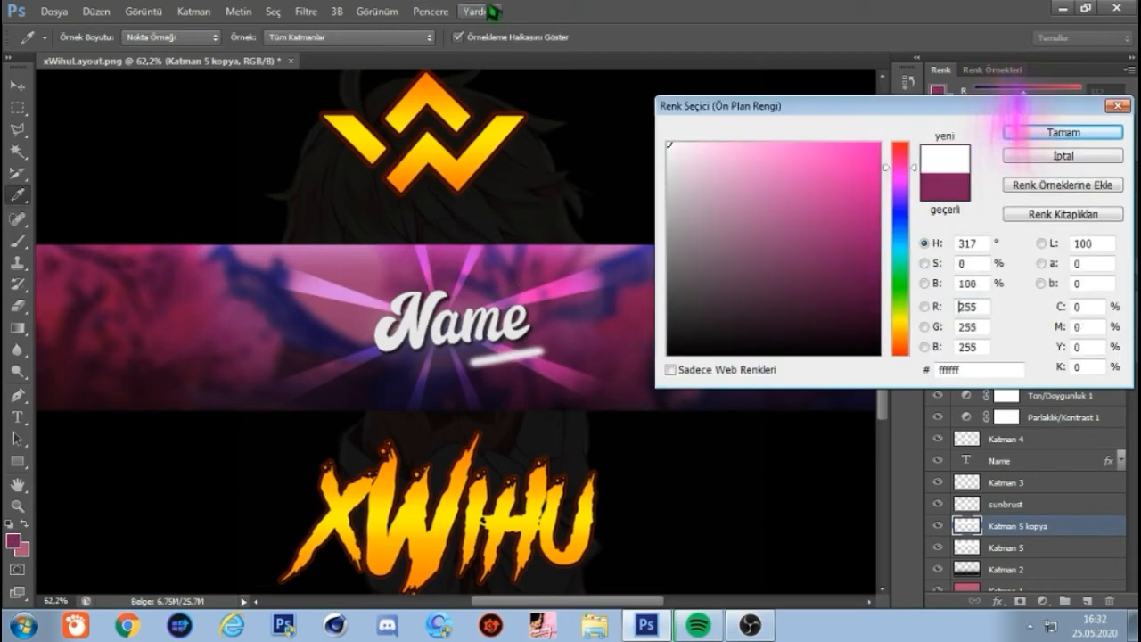
pyautogui.click(1076, 132)
# - Add a new layer above Katman 5 kopya and dab small white dots around the Name text with a 20 px brush
pyautogui.press('b')
pyautogui.click(86, 39)
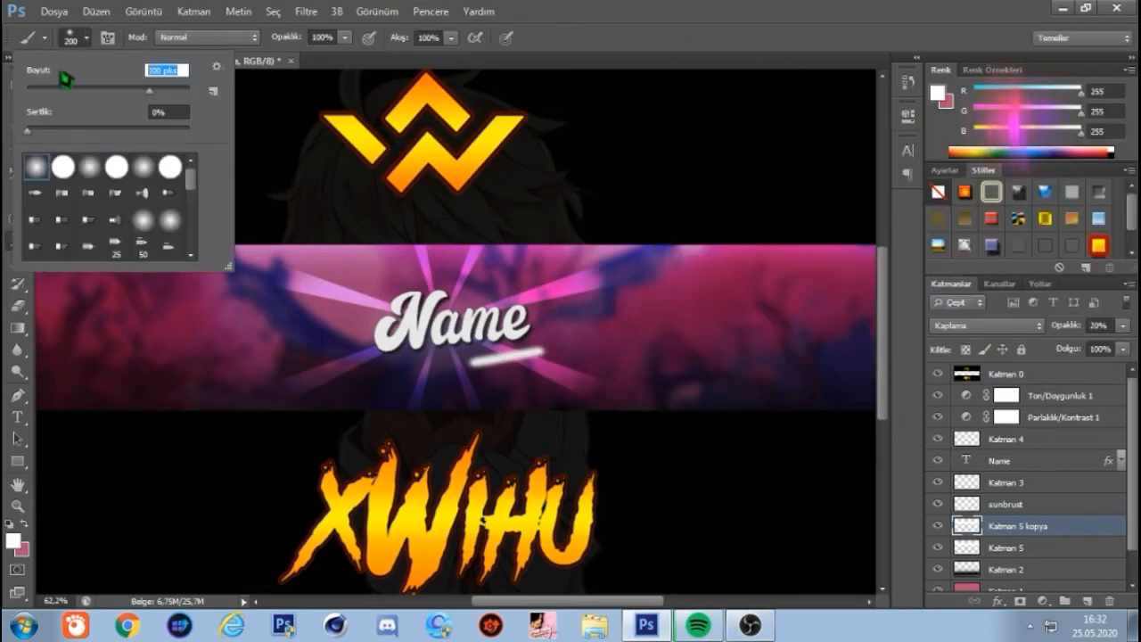
pyautogui.write('20')
pyautogui.press('Return')
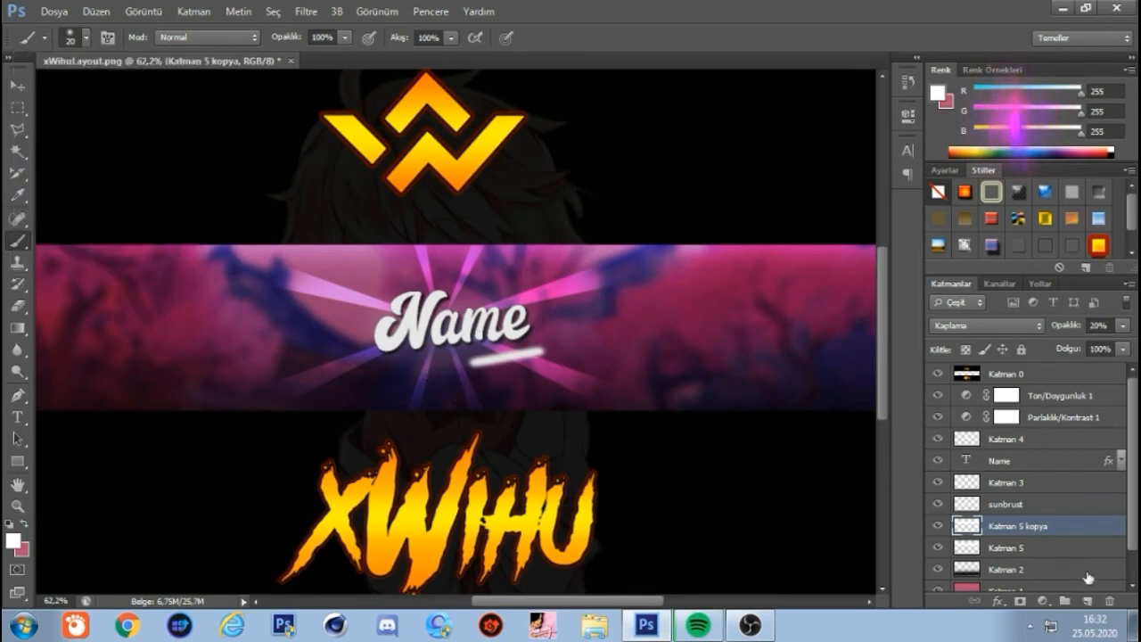
pyautogui.click(1087, 601)
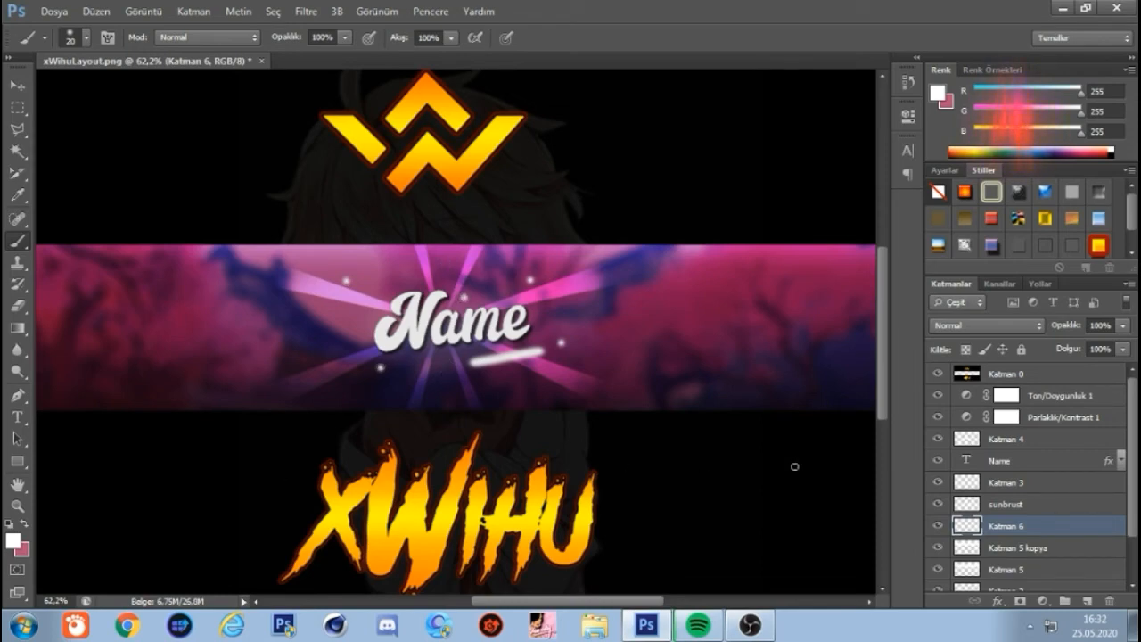
# - Set Katman 6 to Linear Dodge (Doğrusal Soldurma (Ekle)) and soften its dots with a 7 px Field Blur (Alan Bulanıklaştırma)
pyautogui.click(998, 326)
pyautogui.click(989, 183)
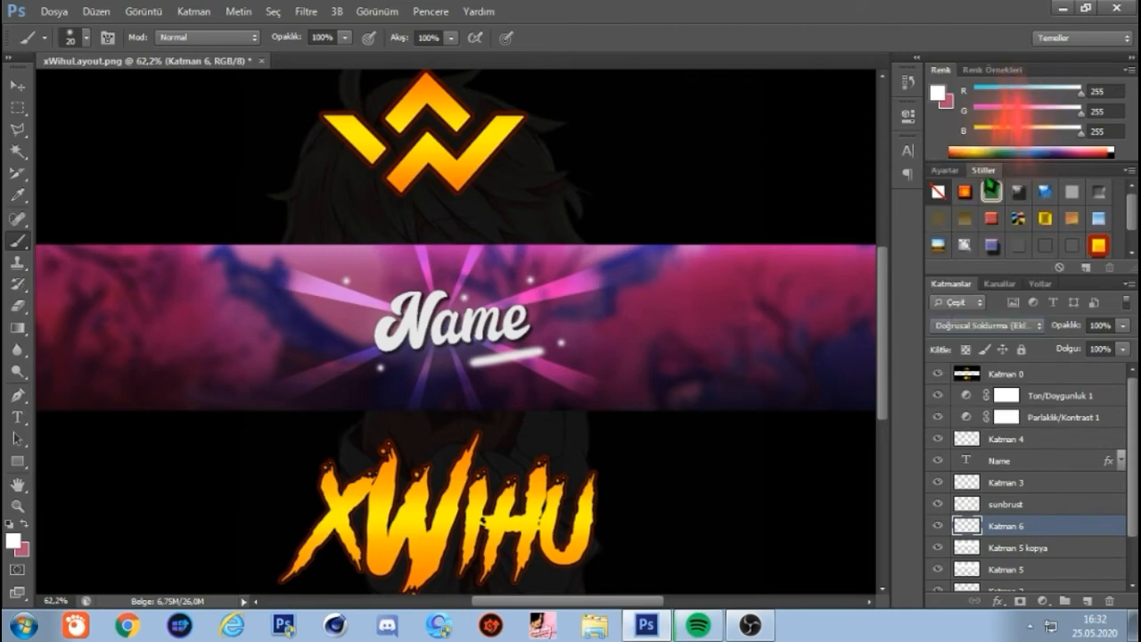
pyautogui.click(306, 11)
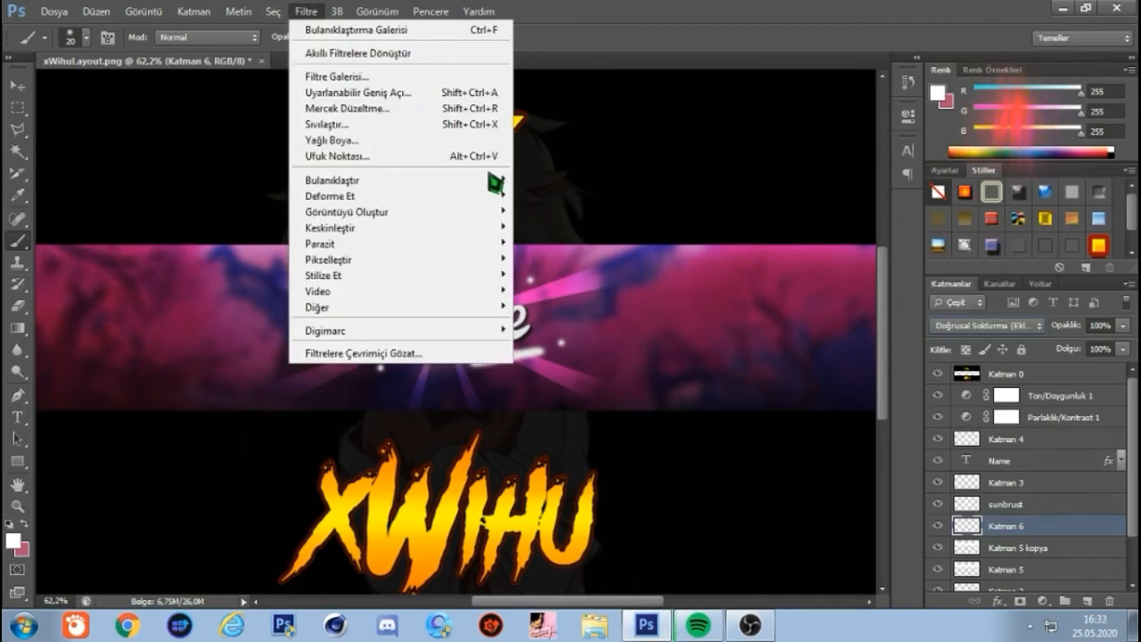
pyautogui.moveTo(497, 183)
pyautogui.click(579, 180)
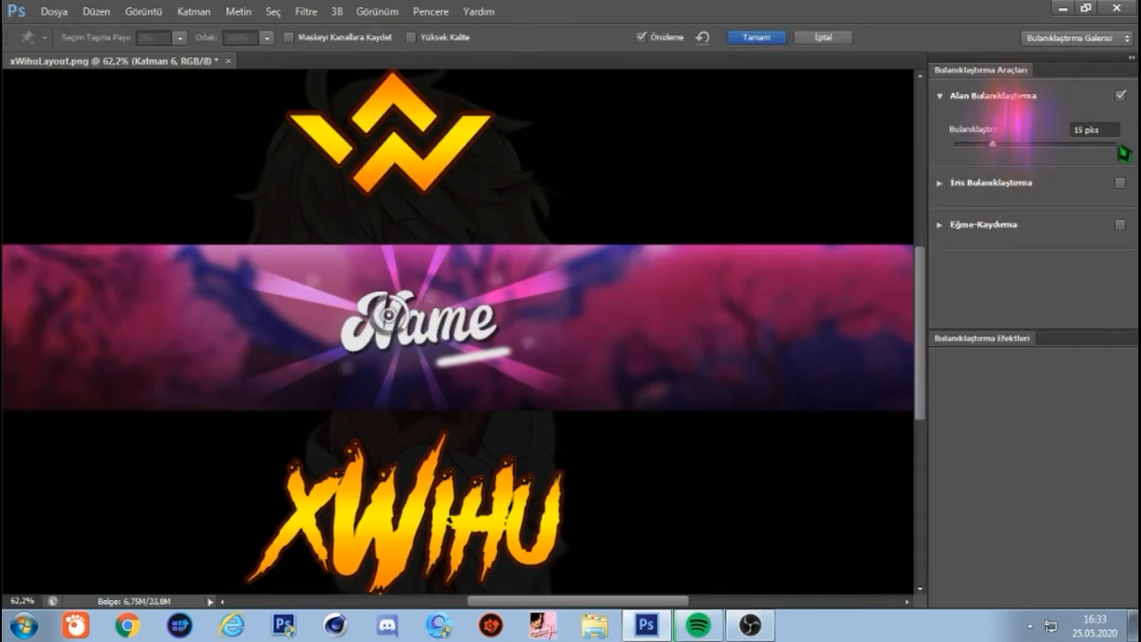
pyautogui.moveTo(1116, 145)
pyautogui.mouseDown()
pyautogui.moveTo(998, 145)
pyautogui.moveTo(1103, 146)
pyautogui.mouseUp()
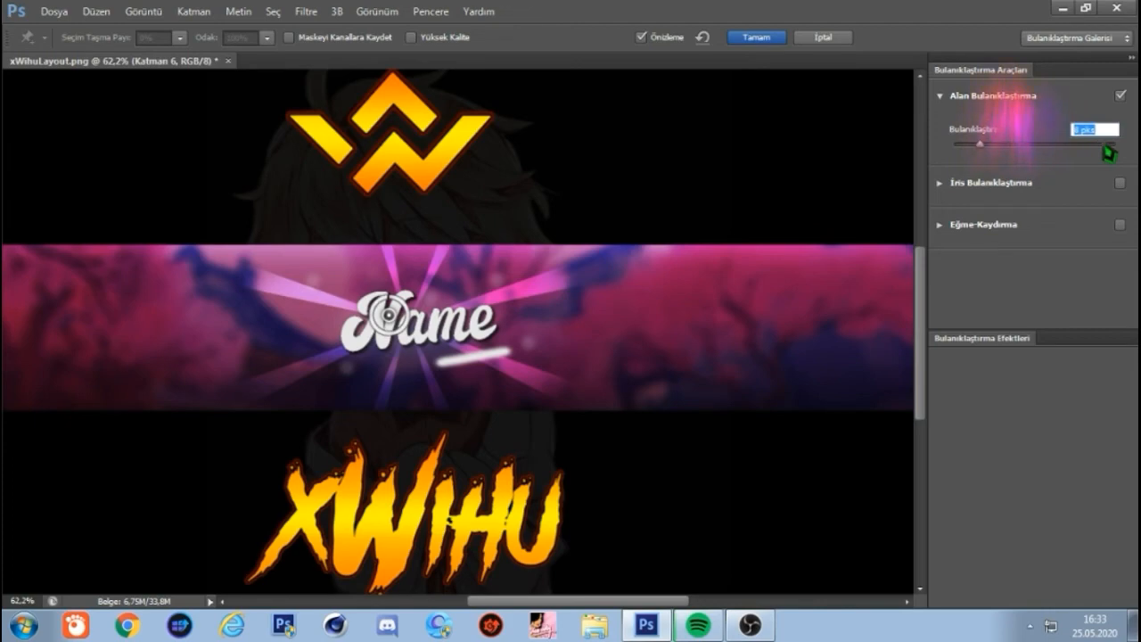
pyautogui.moveTo(1104, 146); pyautogui.dragTo(976, 145)
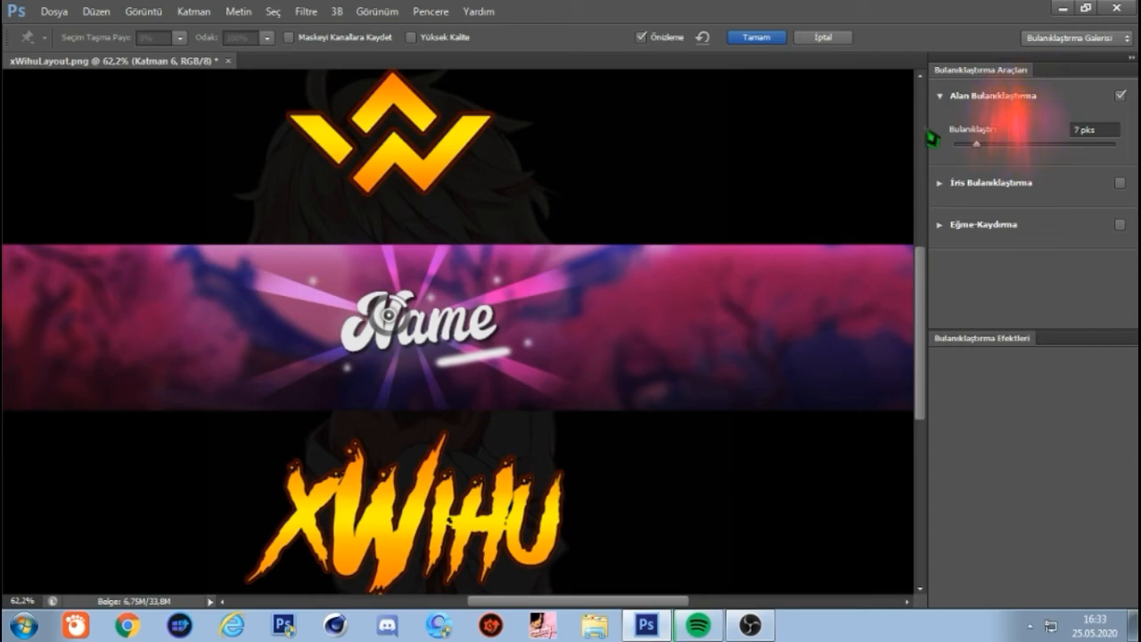
pyautogui.press('Return')
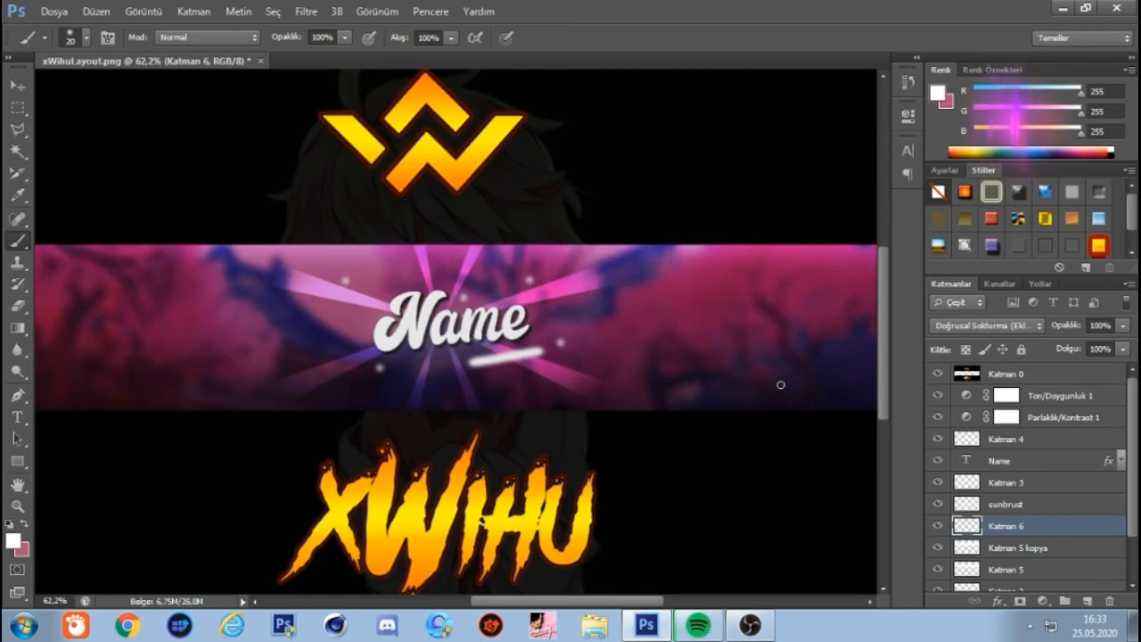
# - Try opacities of 85% and 60% on Katman 6 to fade the white dots
pyautogui.click(1101, 325)
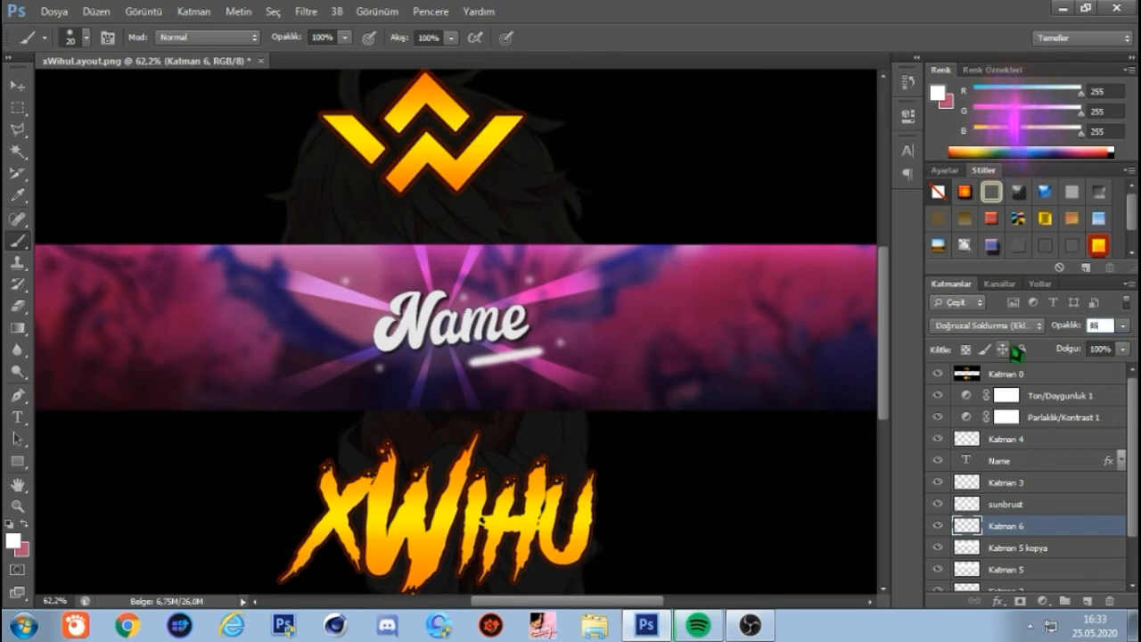
pyautogui.write('85')
pyautogui.click(1100, 325)
pyautogui.write('60')
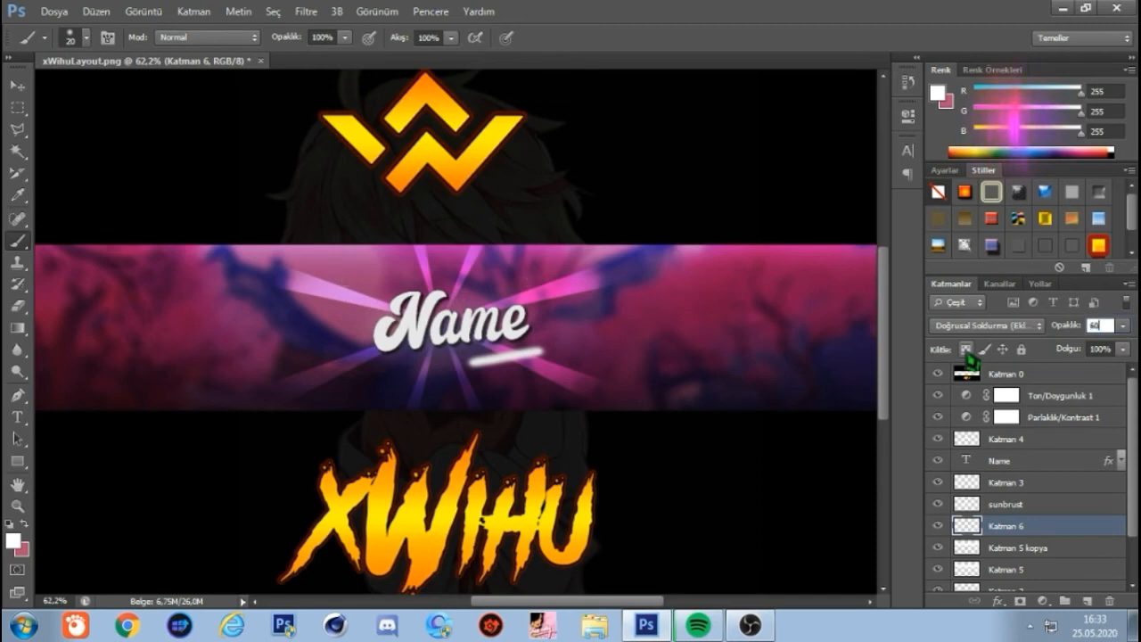
pyautogui.press('Return')
# - Set Katman 6's opacity to 30% while judging the whole banner
pyautogui.press('z')
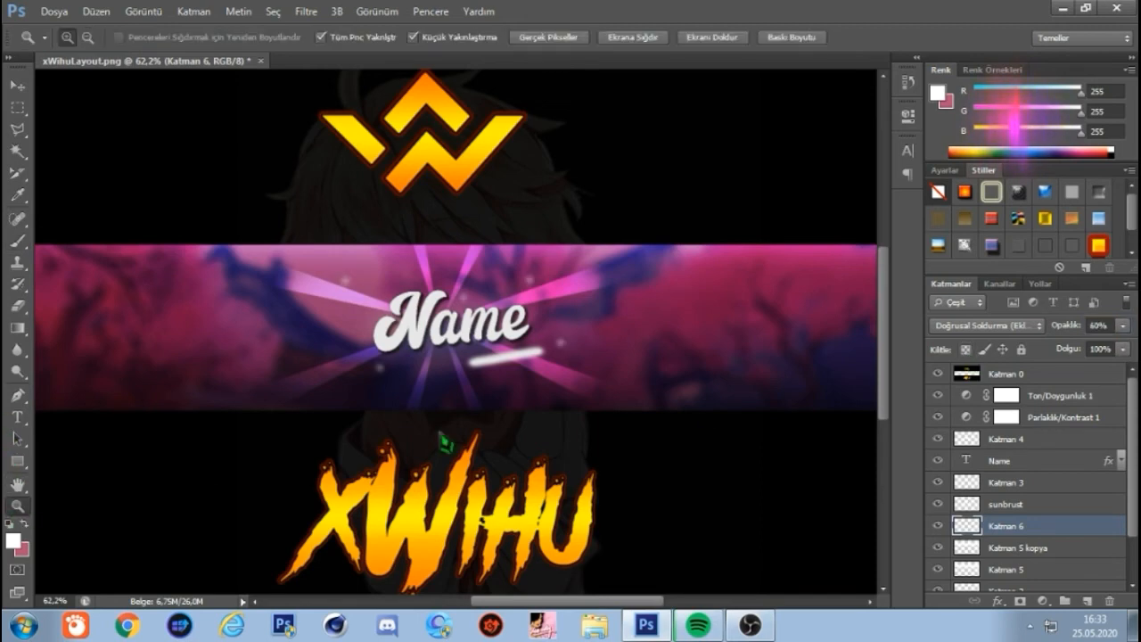
pyautogui.keyDown('alt'); pyautogui.click(640, 407); pyautogui.keyUp('alt')
pyautogui.moveTo(683, 392); pyautogui.dragTo(695, 390)
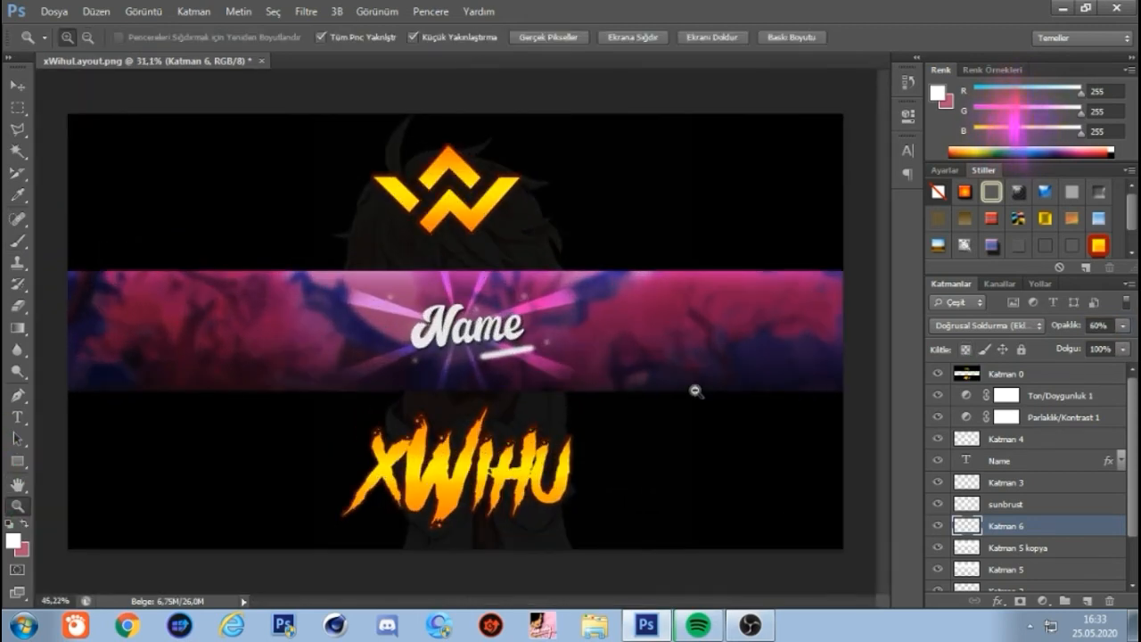
pyautogui.click(1098, 326)
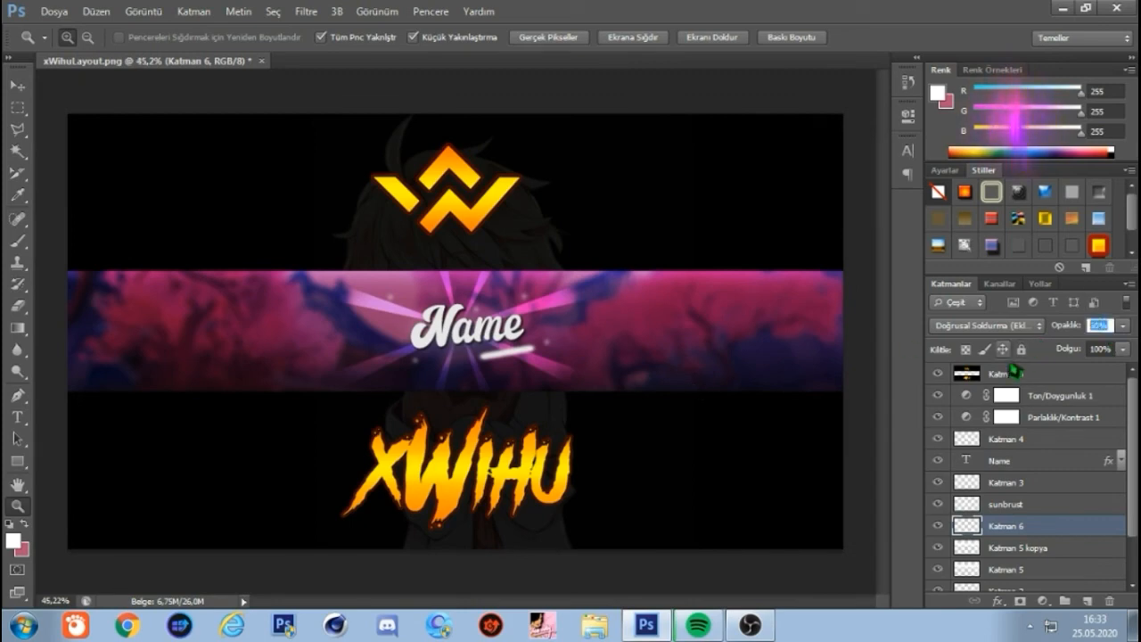
pyautogui.write('30')
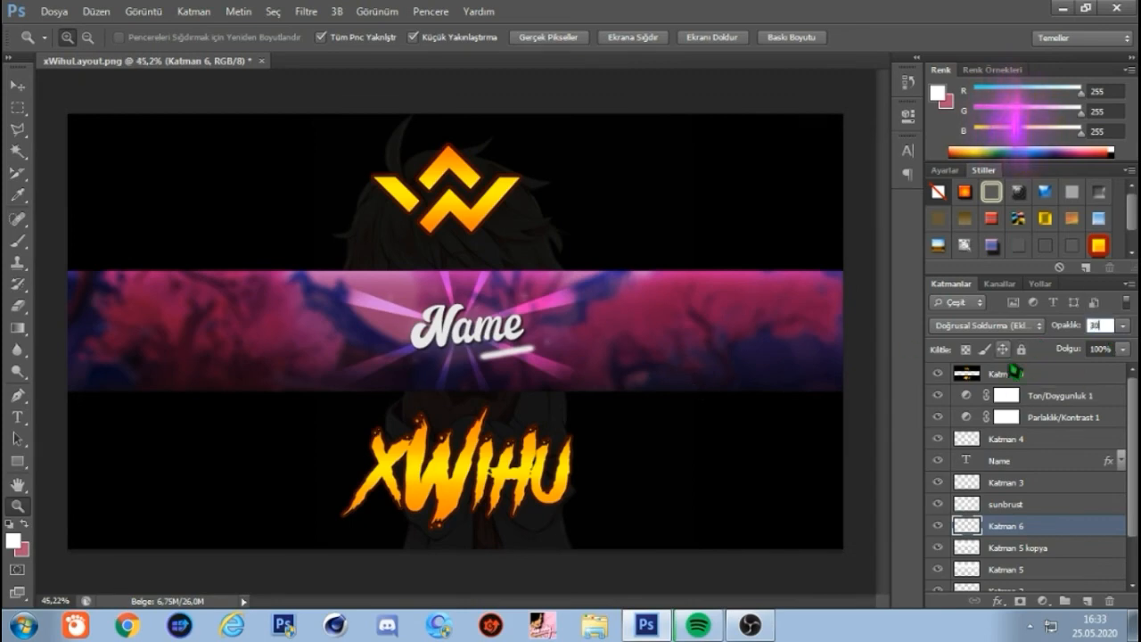
pyautogui.press('Return')
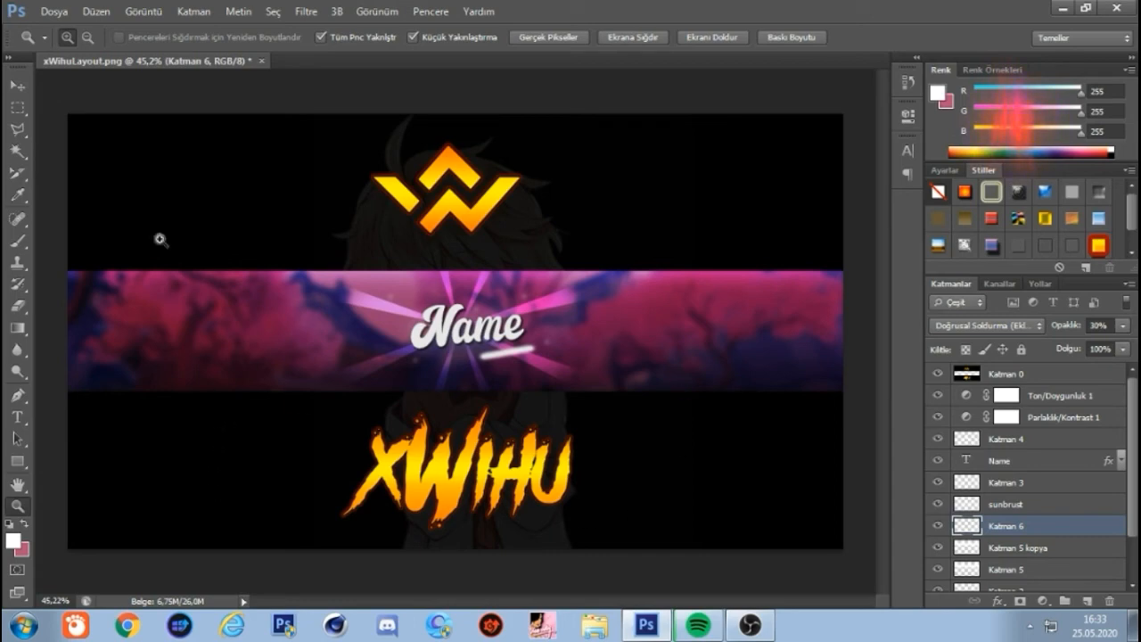
# - Save the banner as a PNG copy named NameBanner in the Banner folder with smallest/slow compression and no interlacing
pyautogui.click(59, 15)
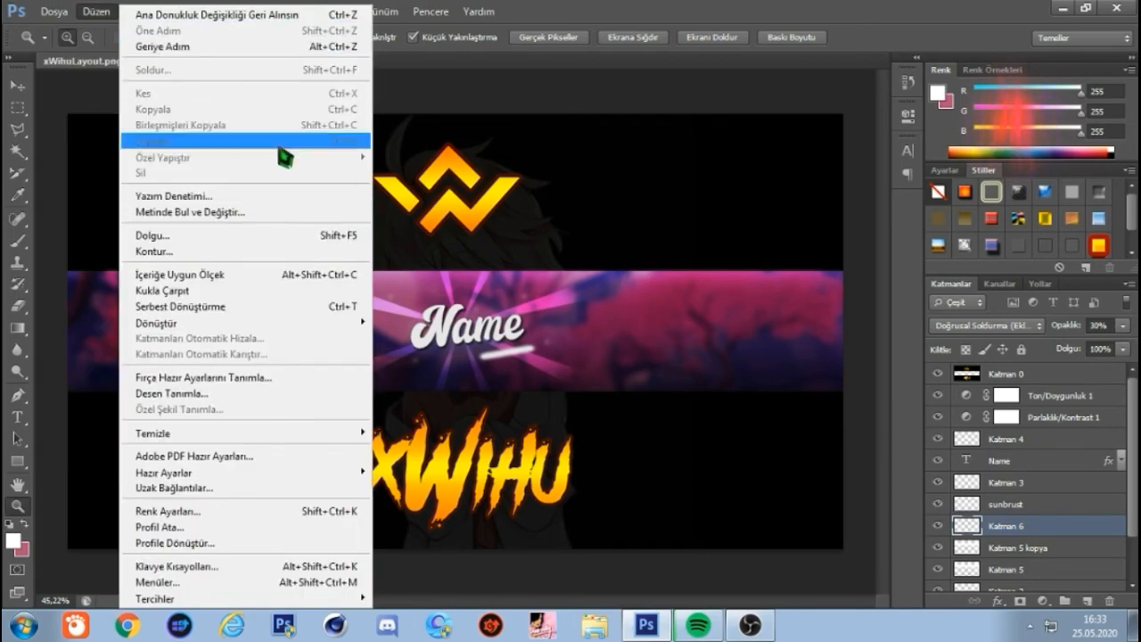
pyautogui.moveTo(63, 15)
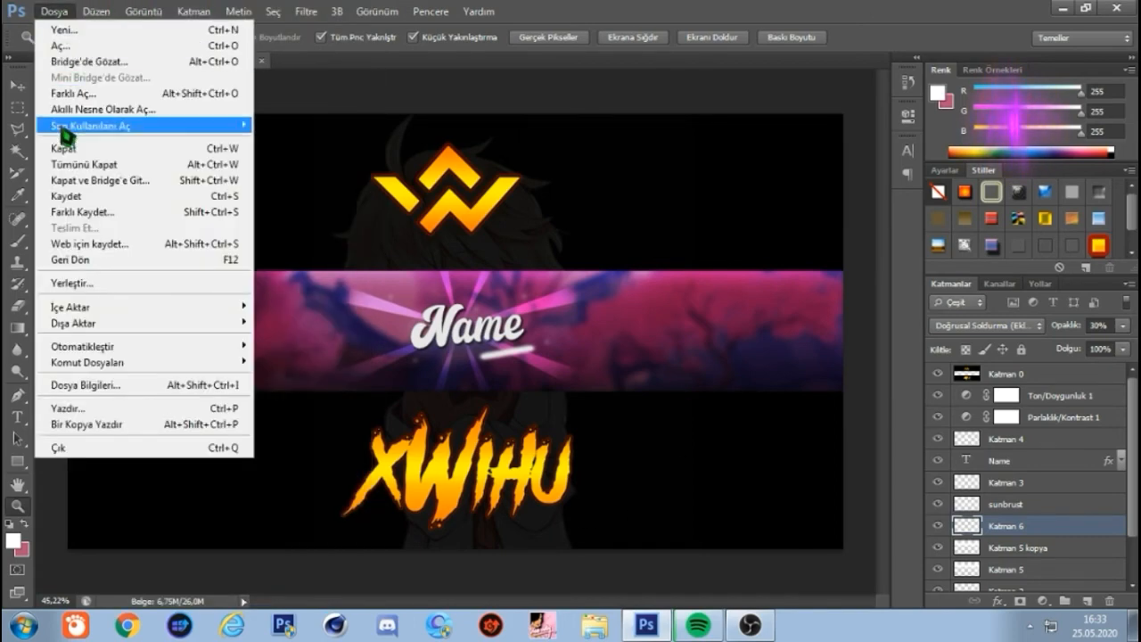
pyautogui.click(126, 217)
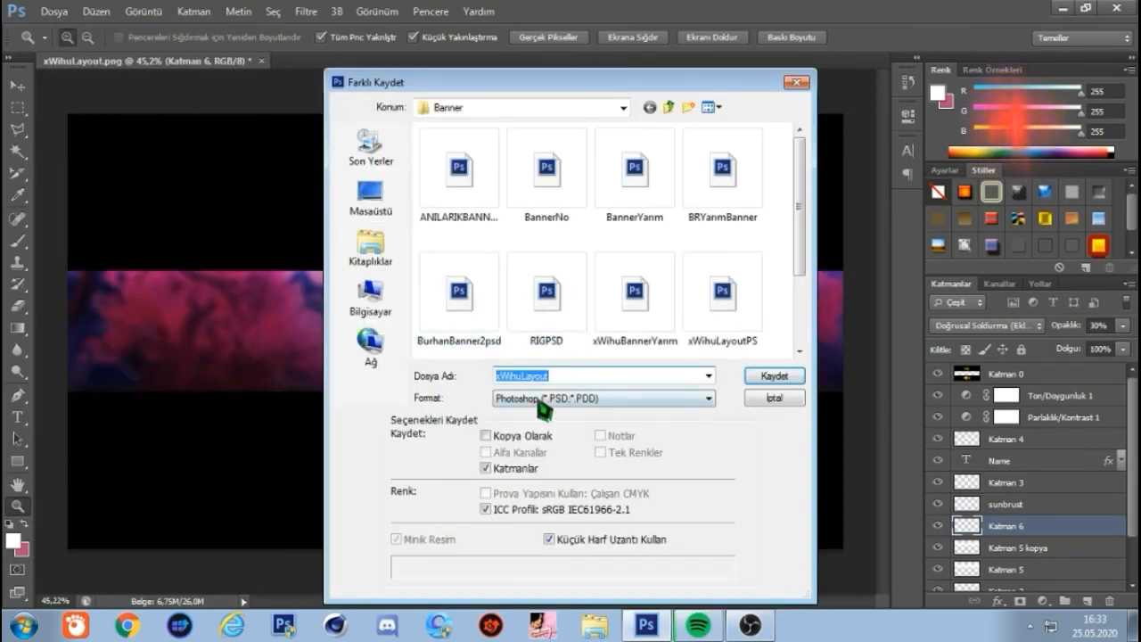
pyautogui.click(544, 399)
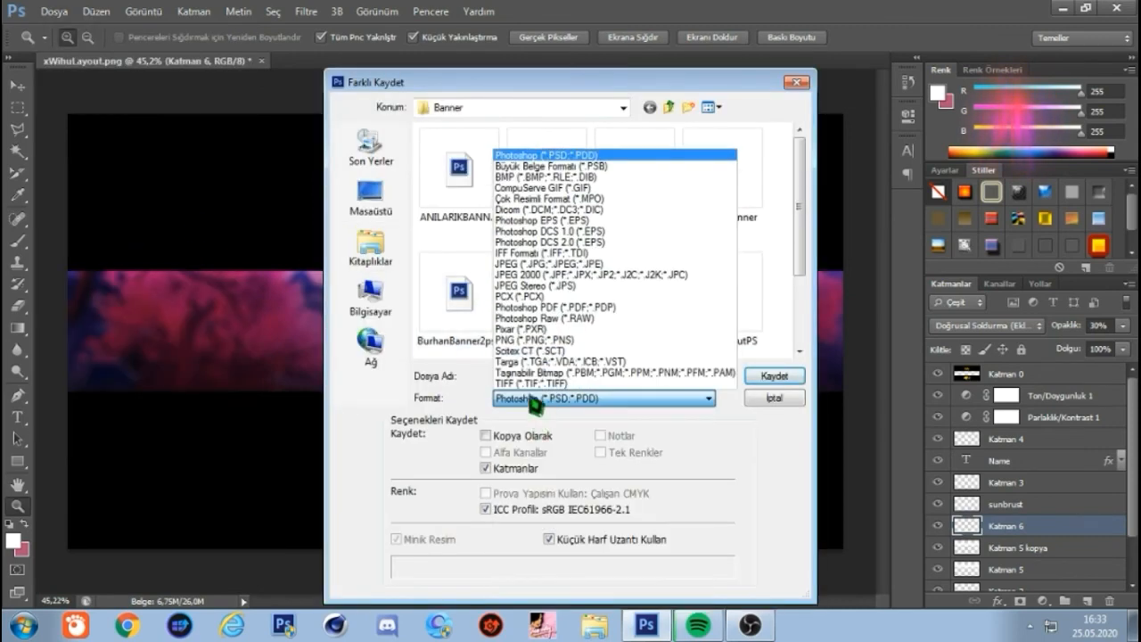
pyautogui.click(550, 344)
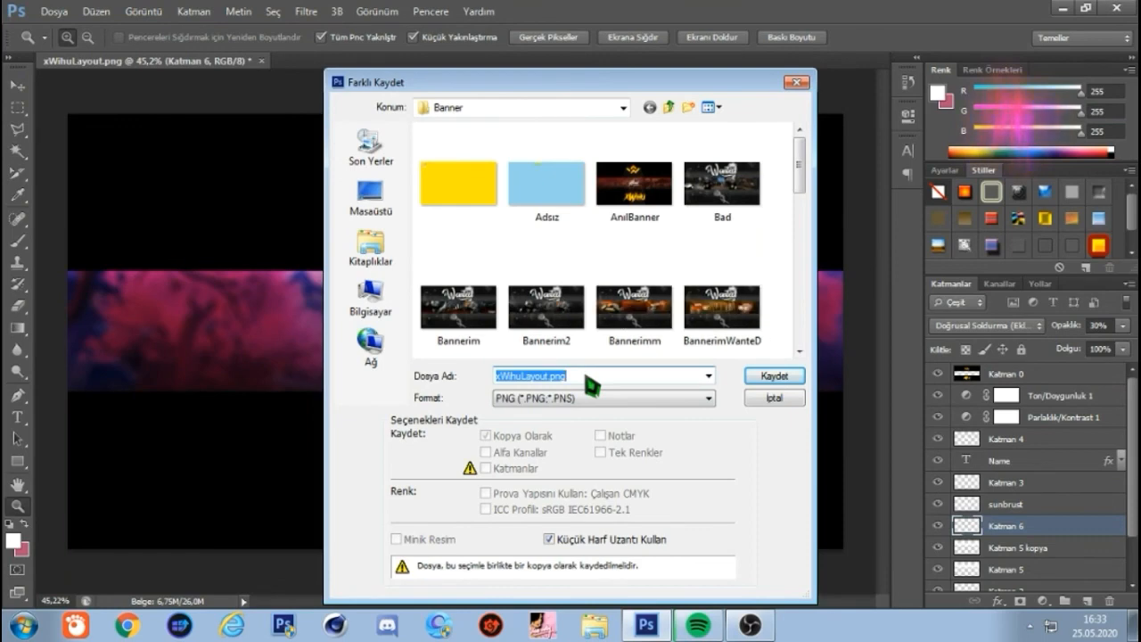
pyautogui.write('NameBanne')
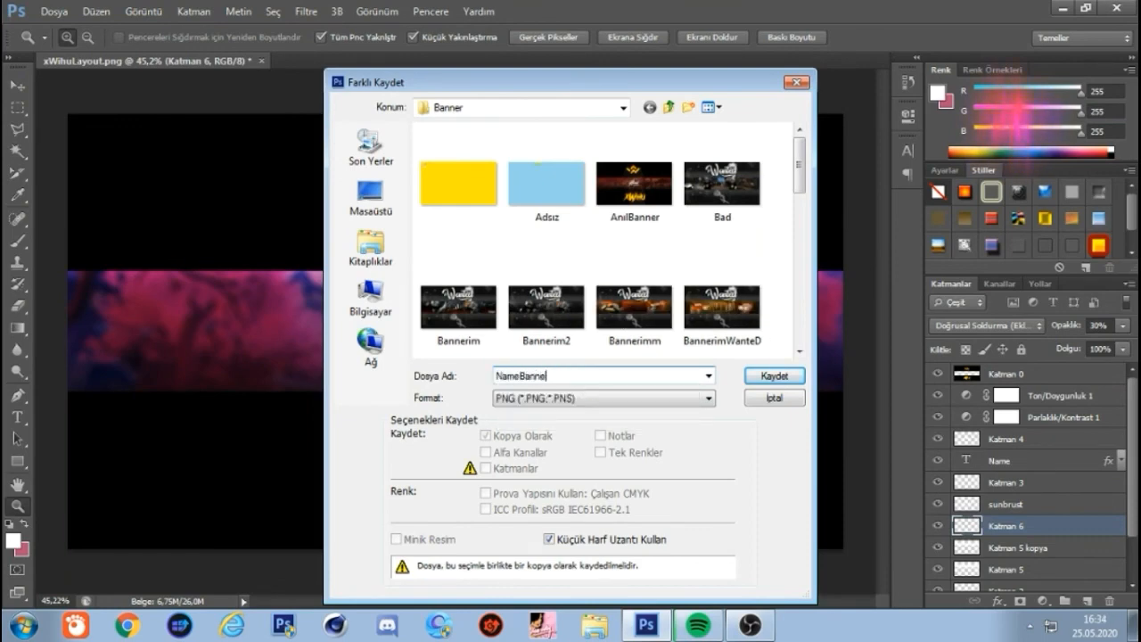
pyautogui.write('r')
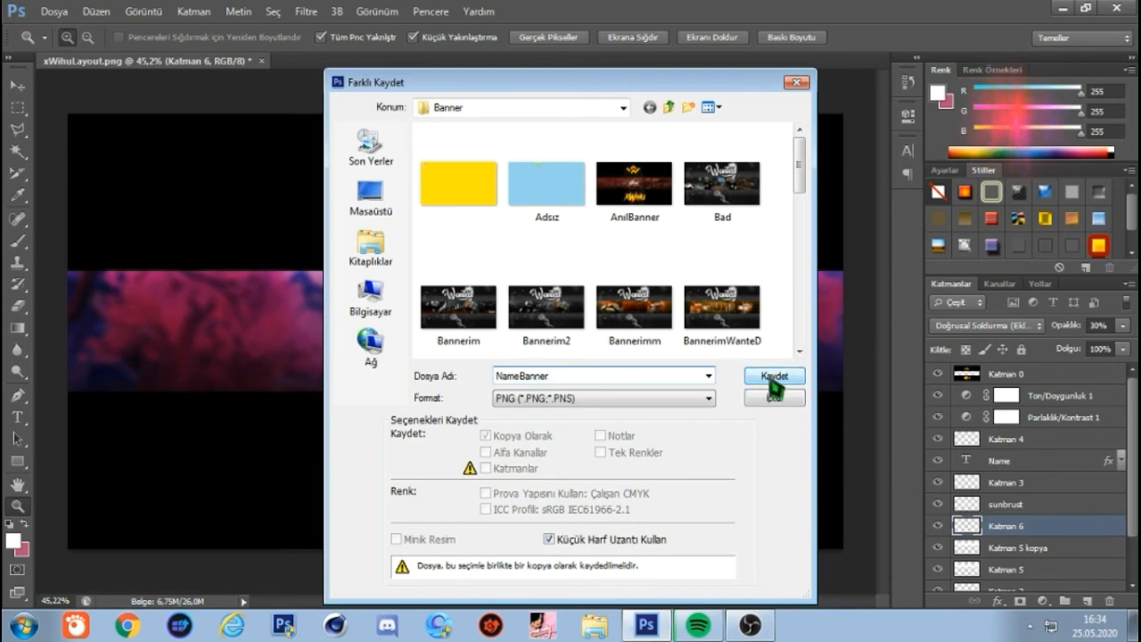
pyautogui.click(772, 378)
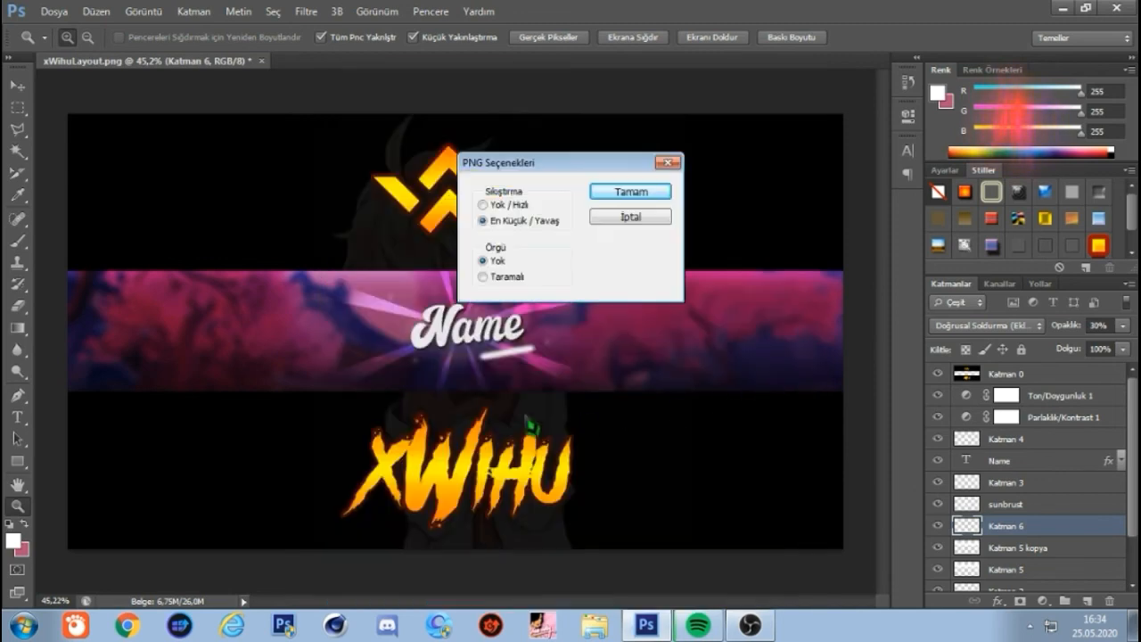
pyautogui.click(632, 204)
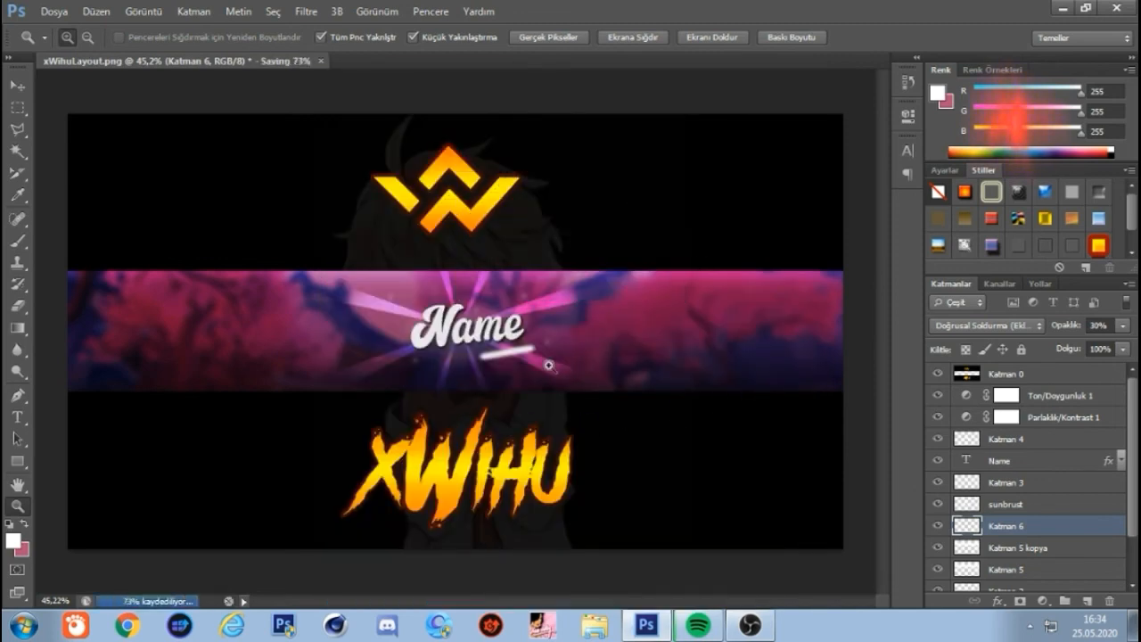